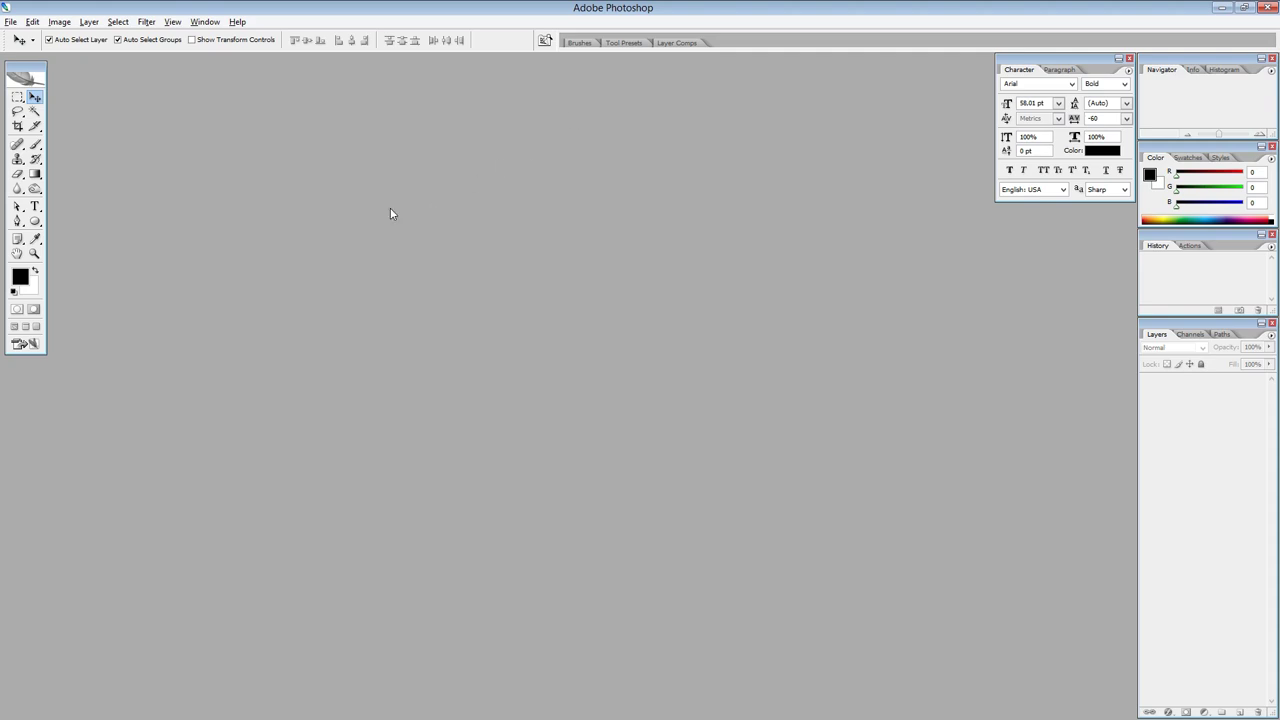
Step: Create a new blank 148 × 210 mm document at 300 pixels/inch in CMYK Color
click(12, 24)
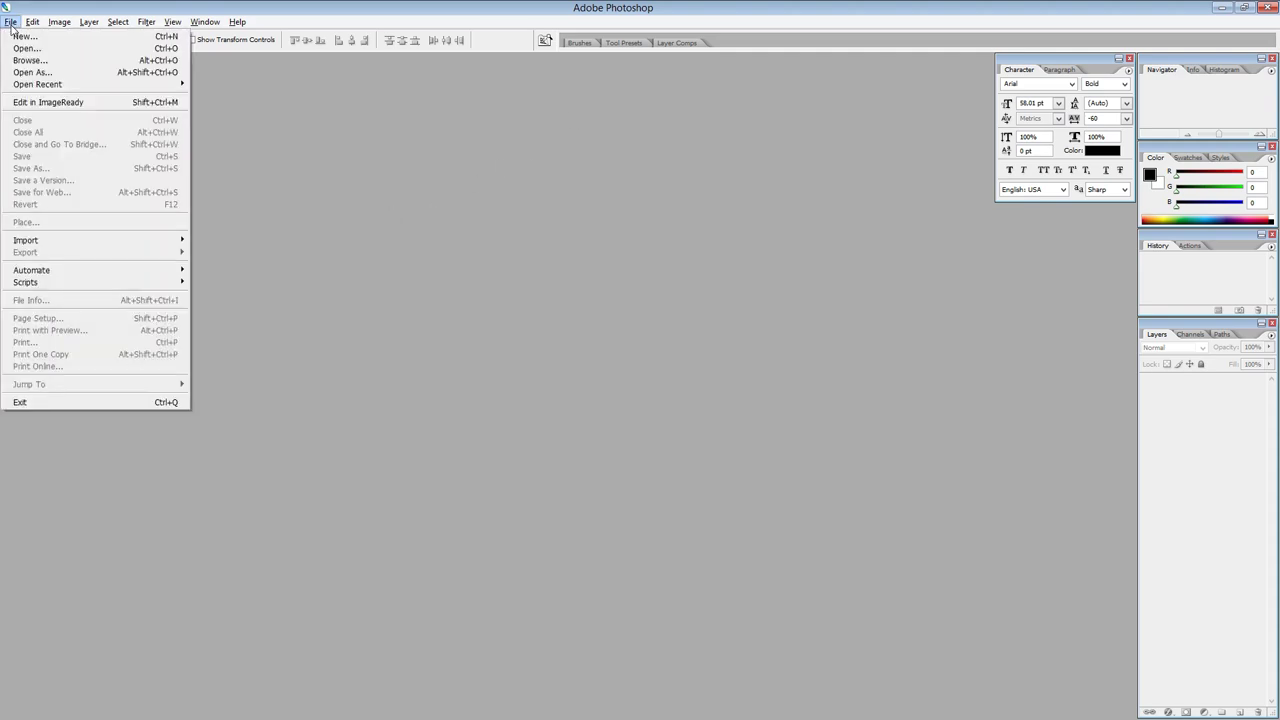
click(113, 37)
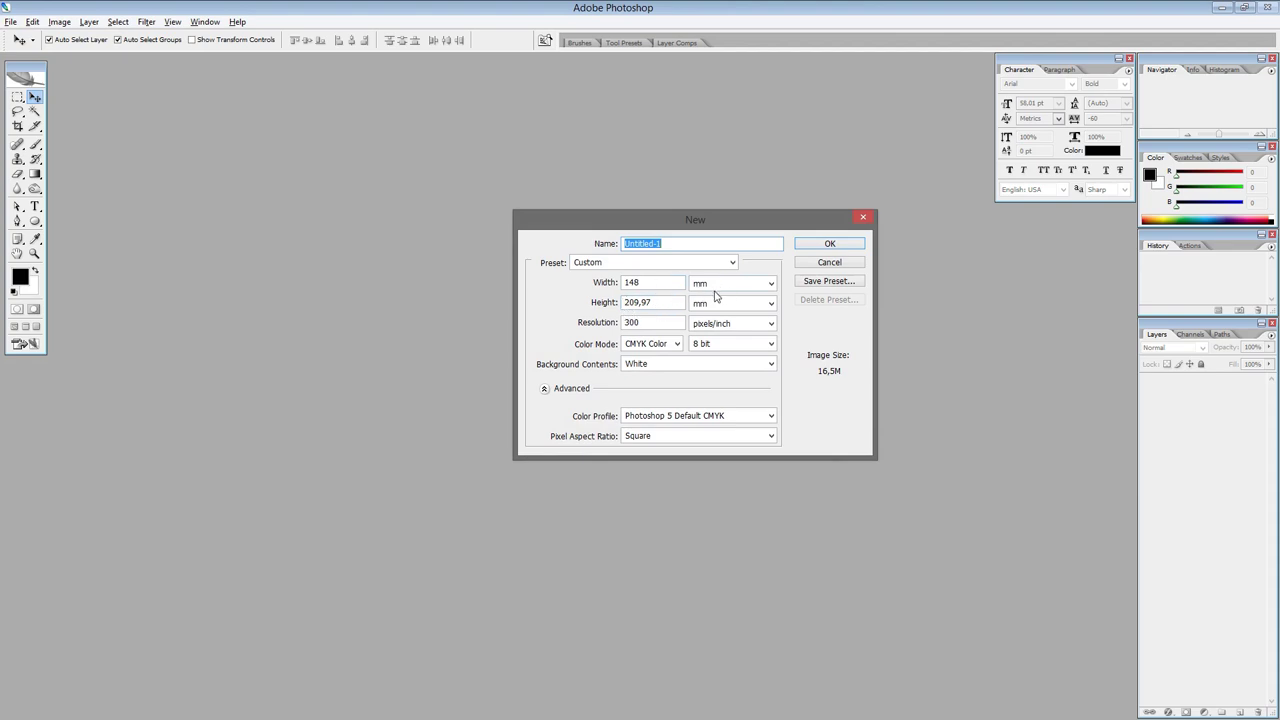
click(731, 263)
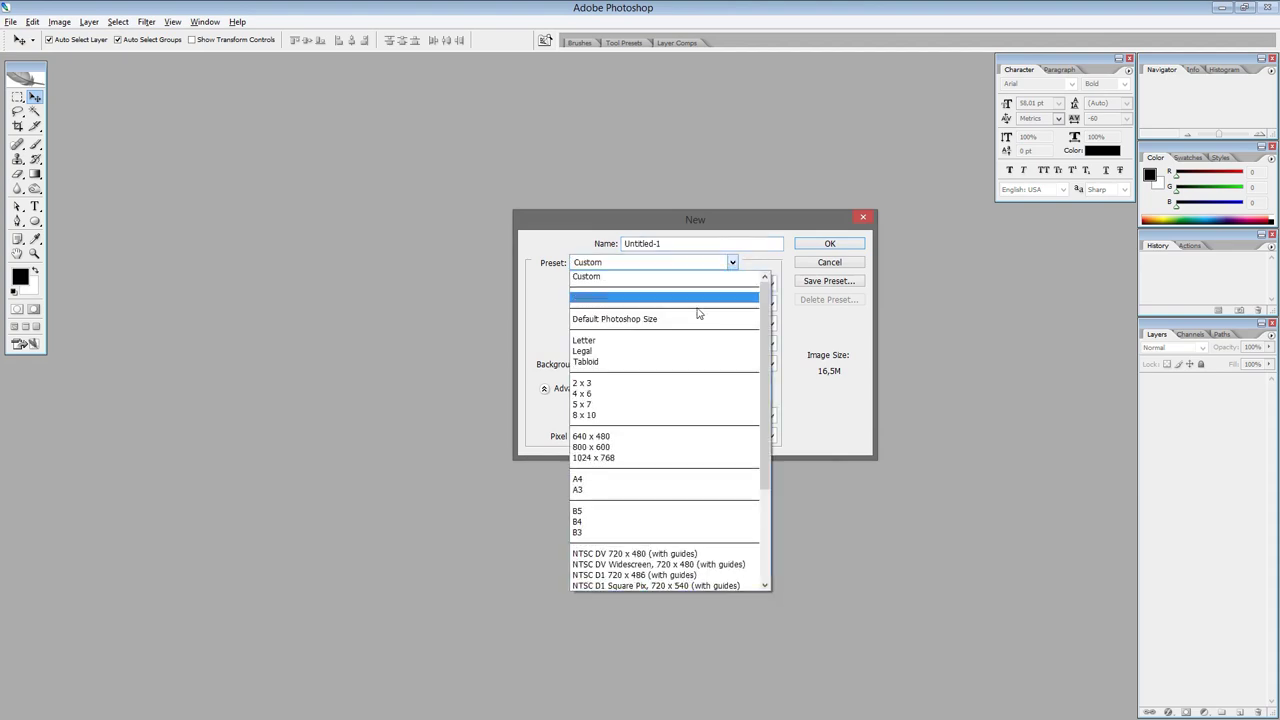
click(790, 315)
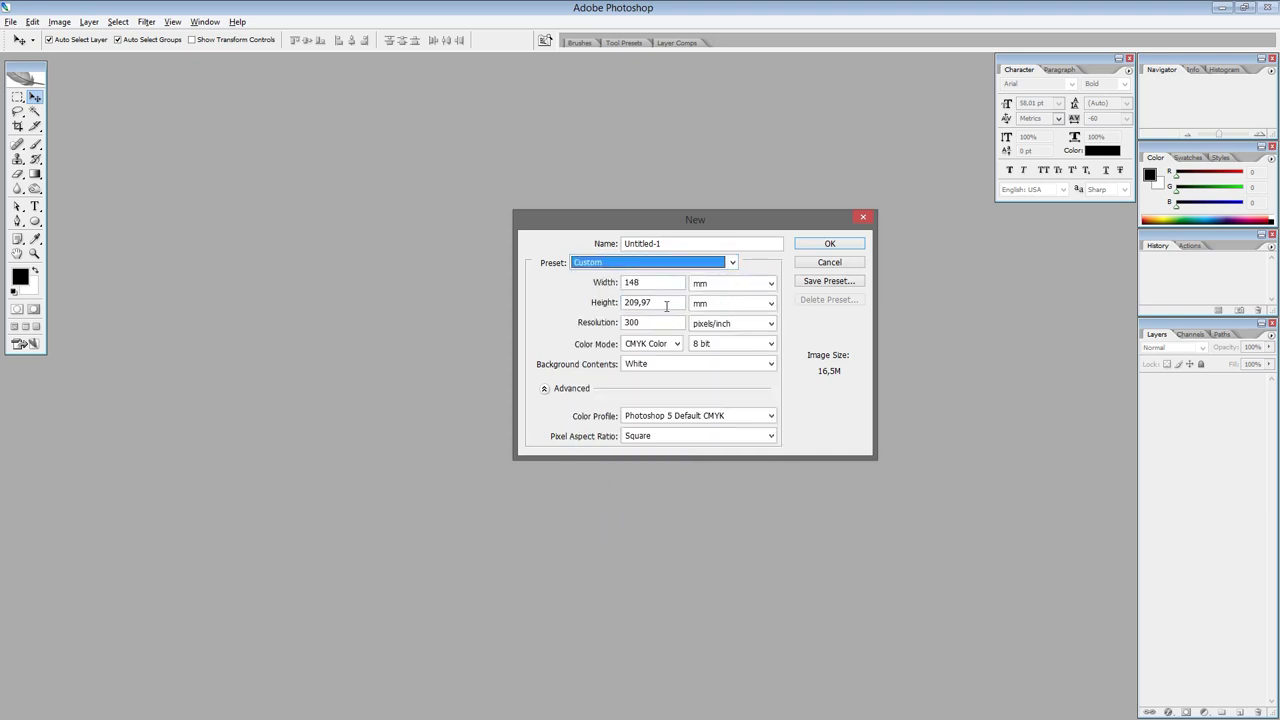
double_click(672, 303)
text(210)
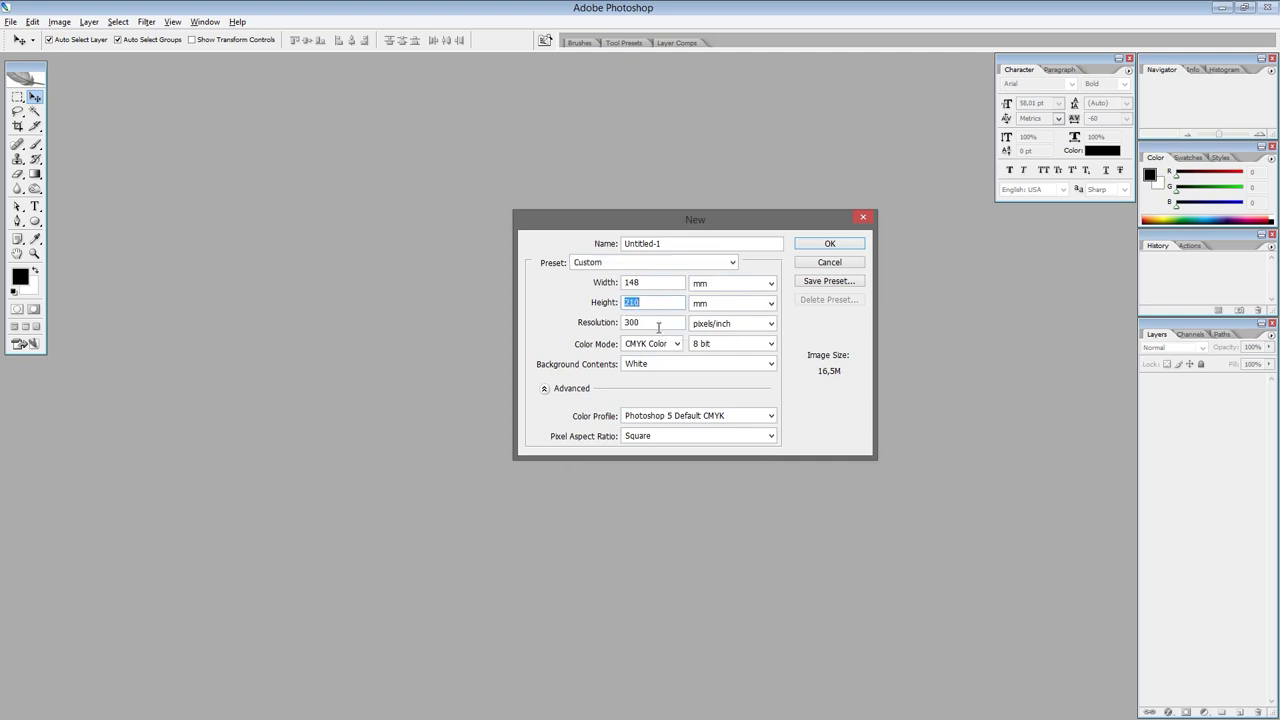
double_click(662, 323)
click(677, 346)
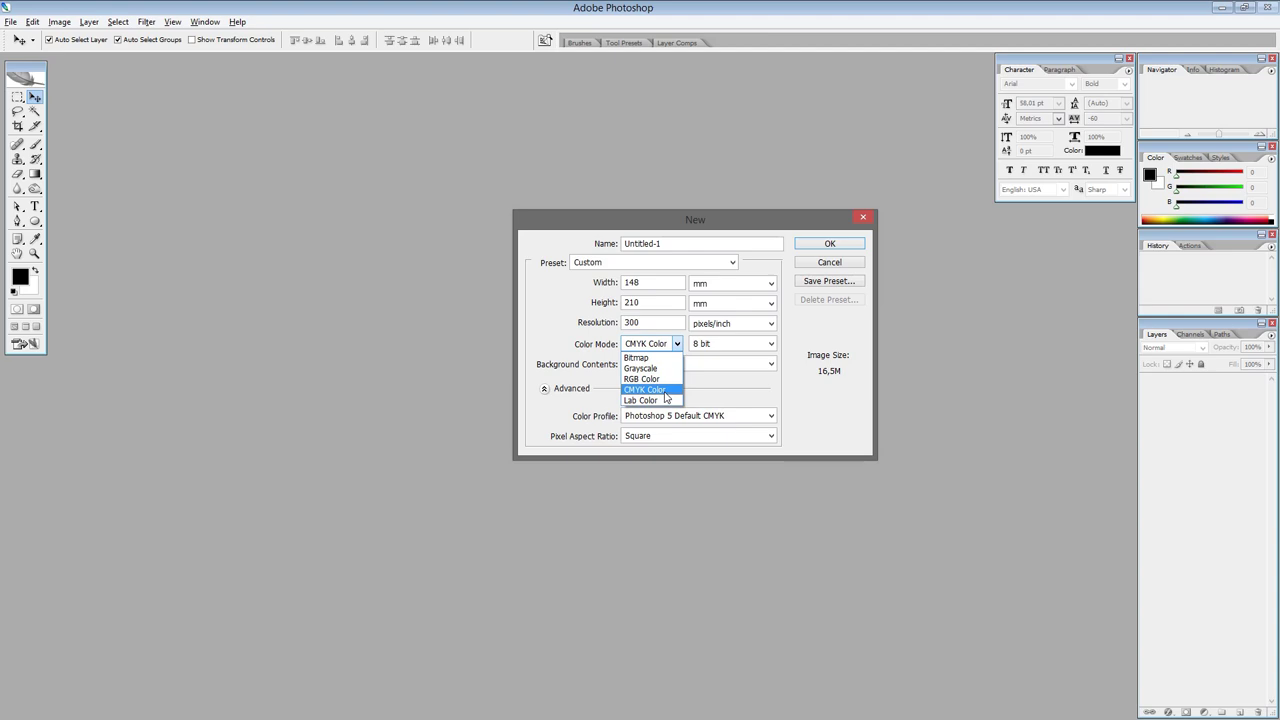
click(667, 396)
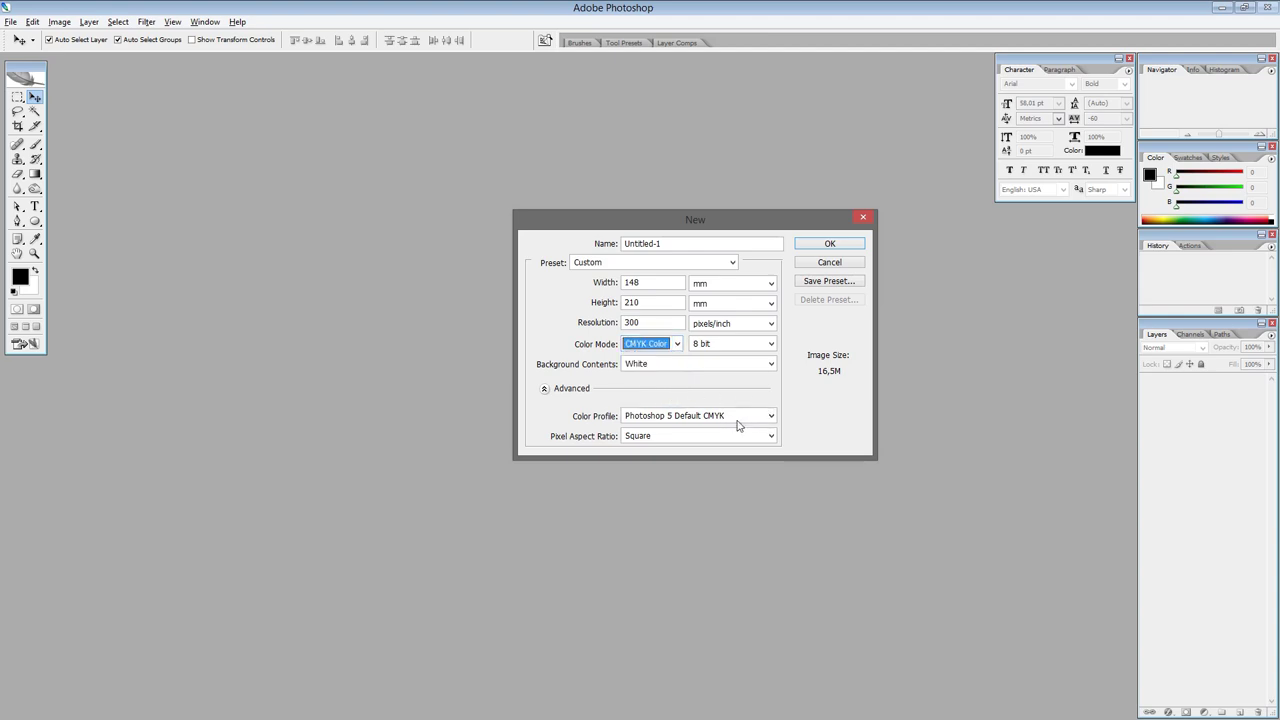
click(818, 249)
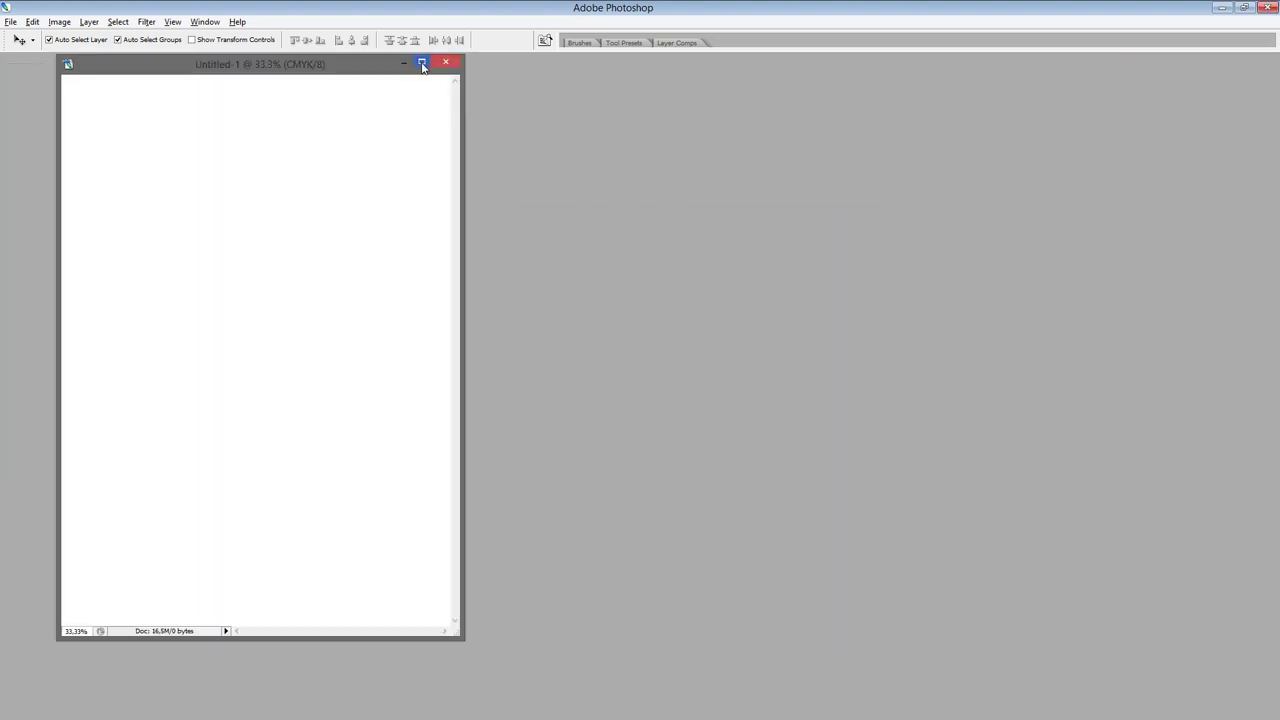
Step: Maximise the Untitled-1 window, then hide and restore the toolbox and panels with Tab
click(421, 62)
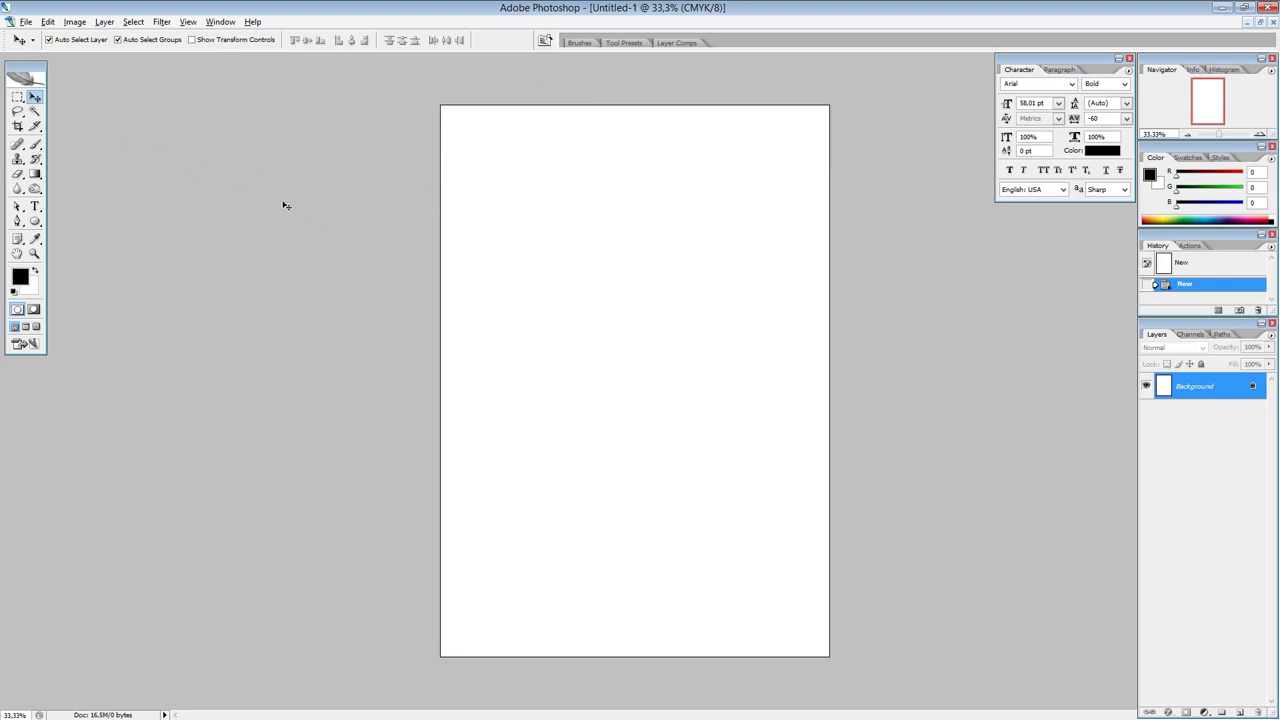
key(Tab)
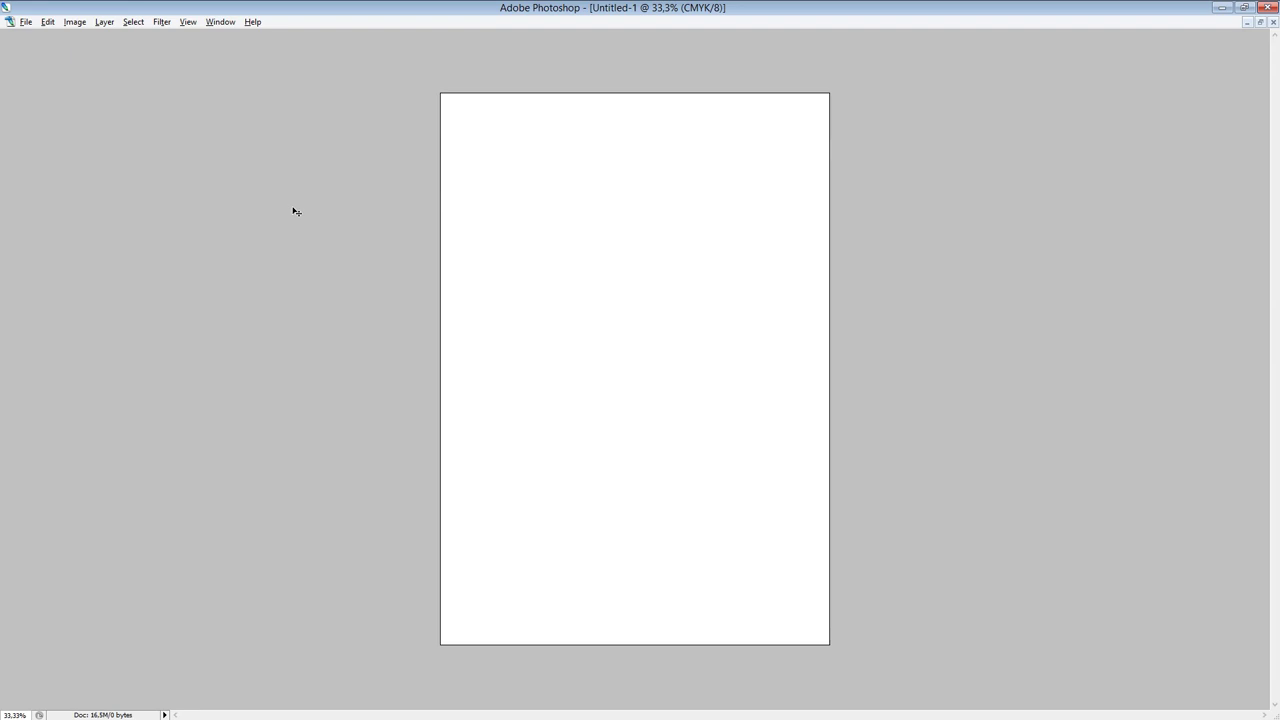
key(Tab)
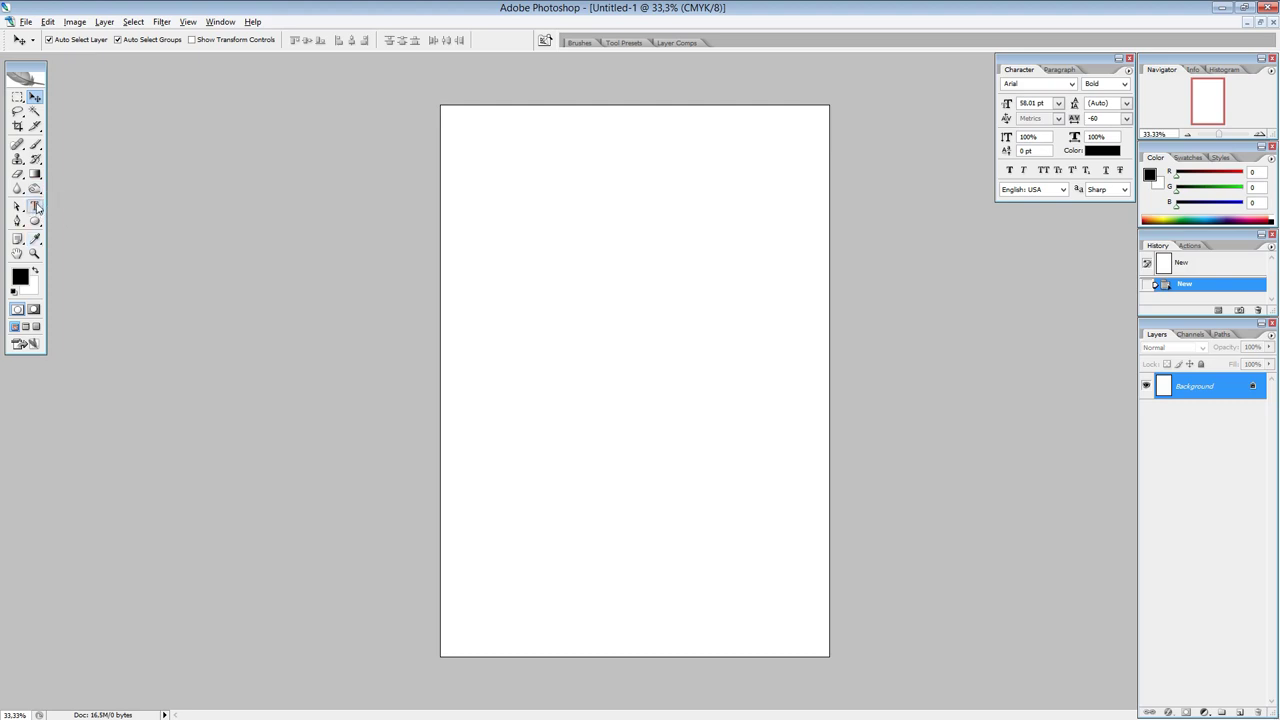
Step: Add a black Arial Bold text layer reading STROBERI near the page's top-left
click(35, 208)
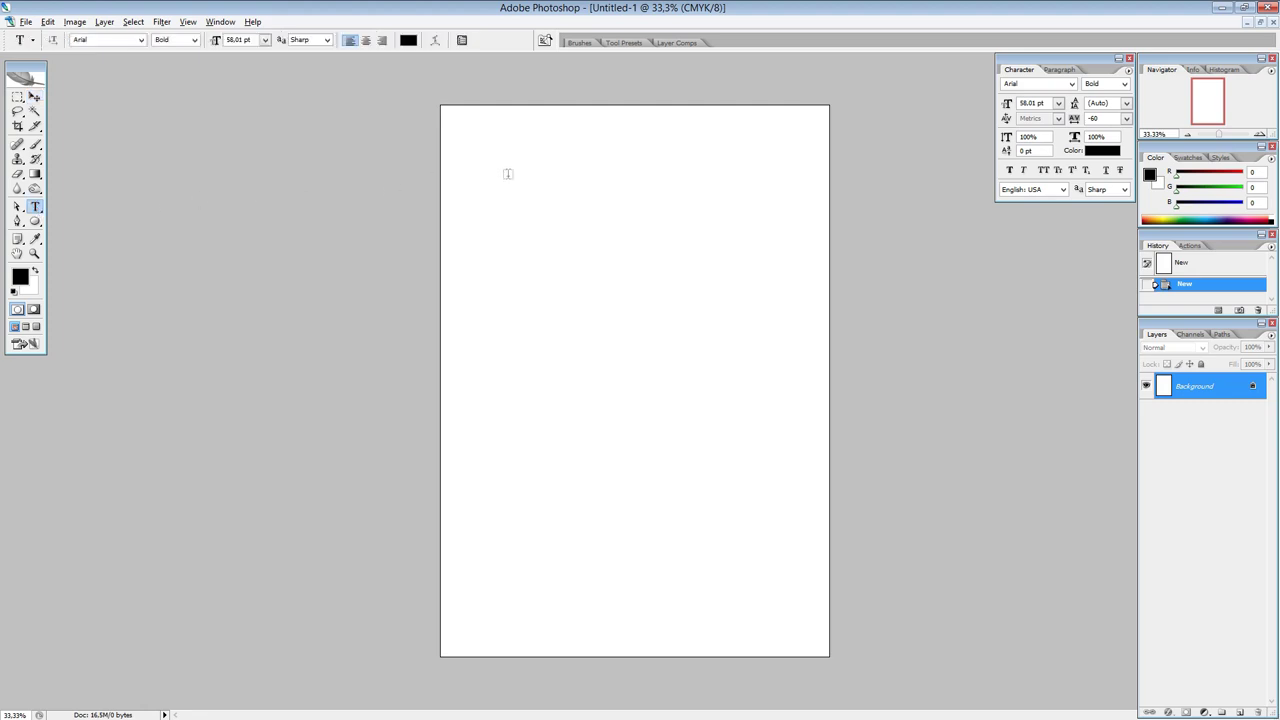
click(513, 179)
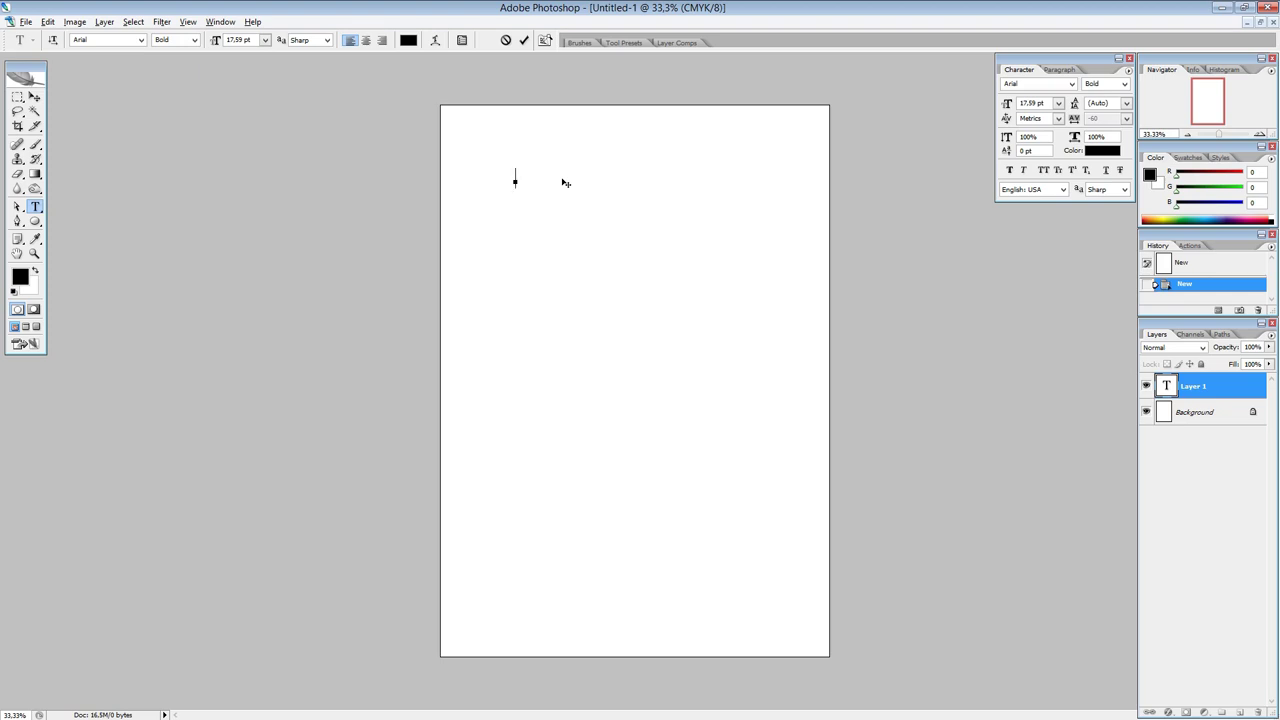
text(S)
text(T)
text(RO)
text(K)
key(BackSpace)
text(BE)
text(RI)
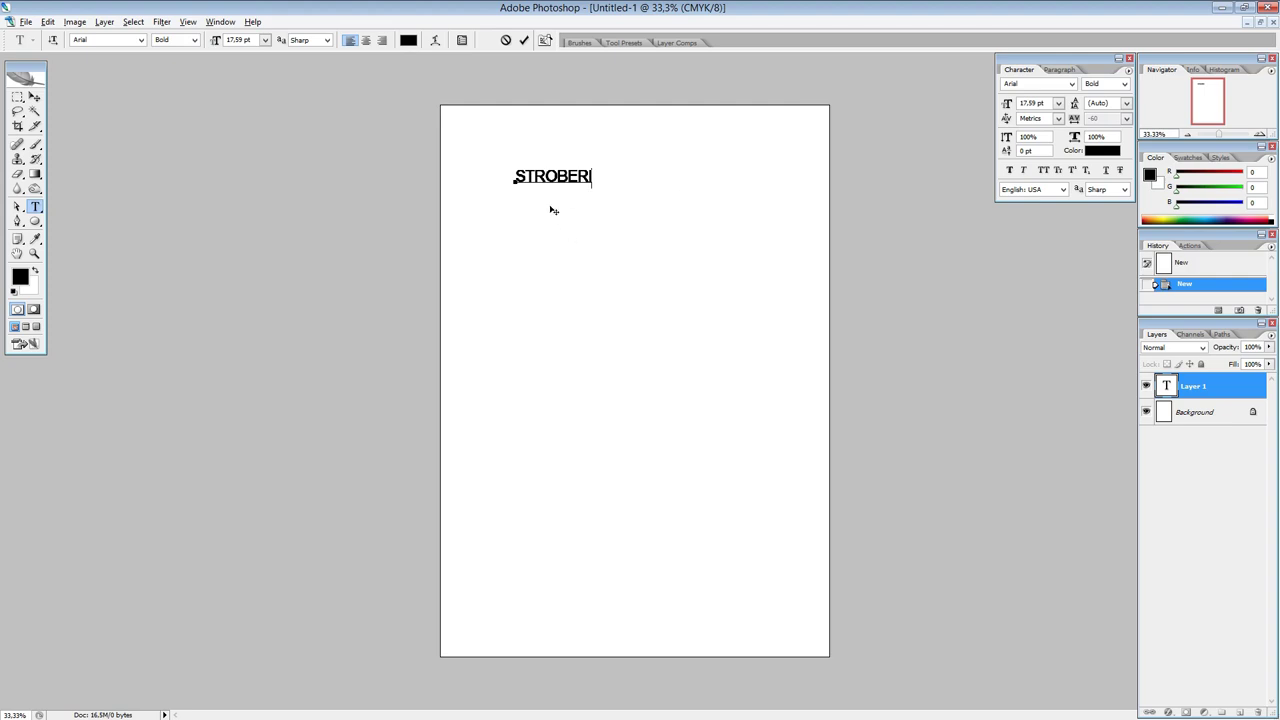
click(35, 97)
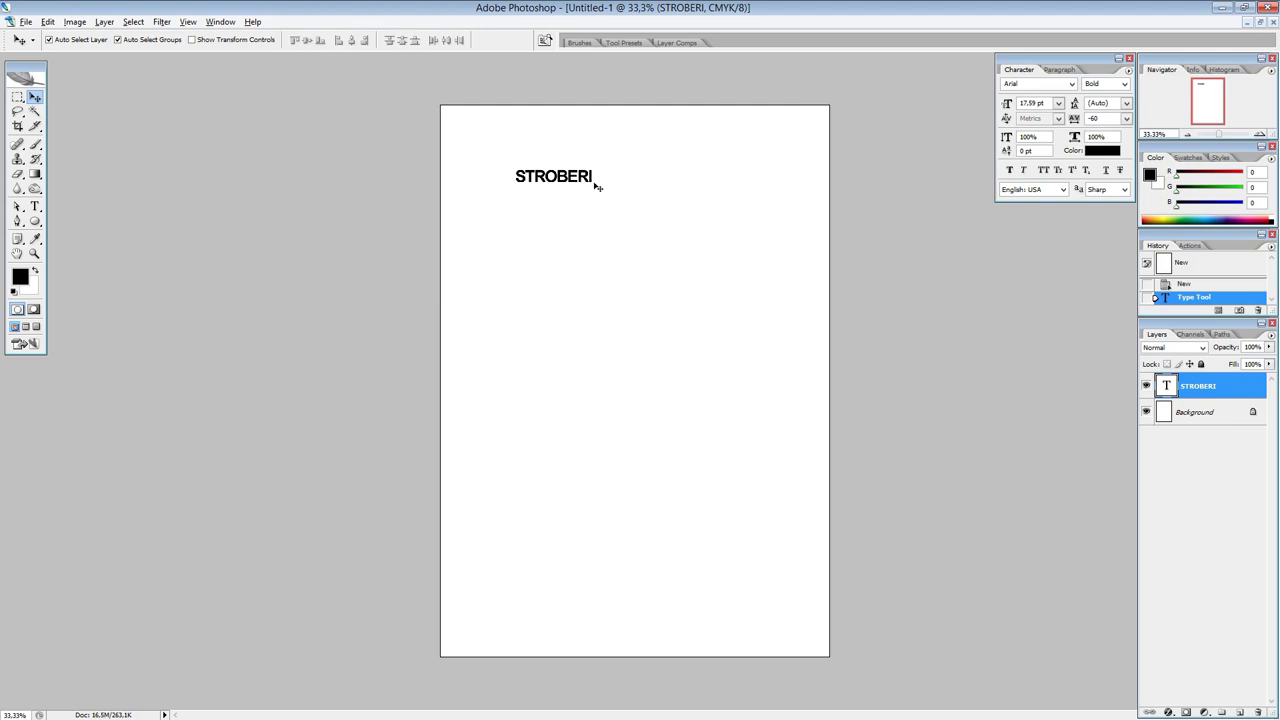
key(ctrl+t)
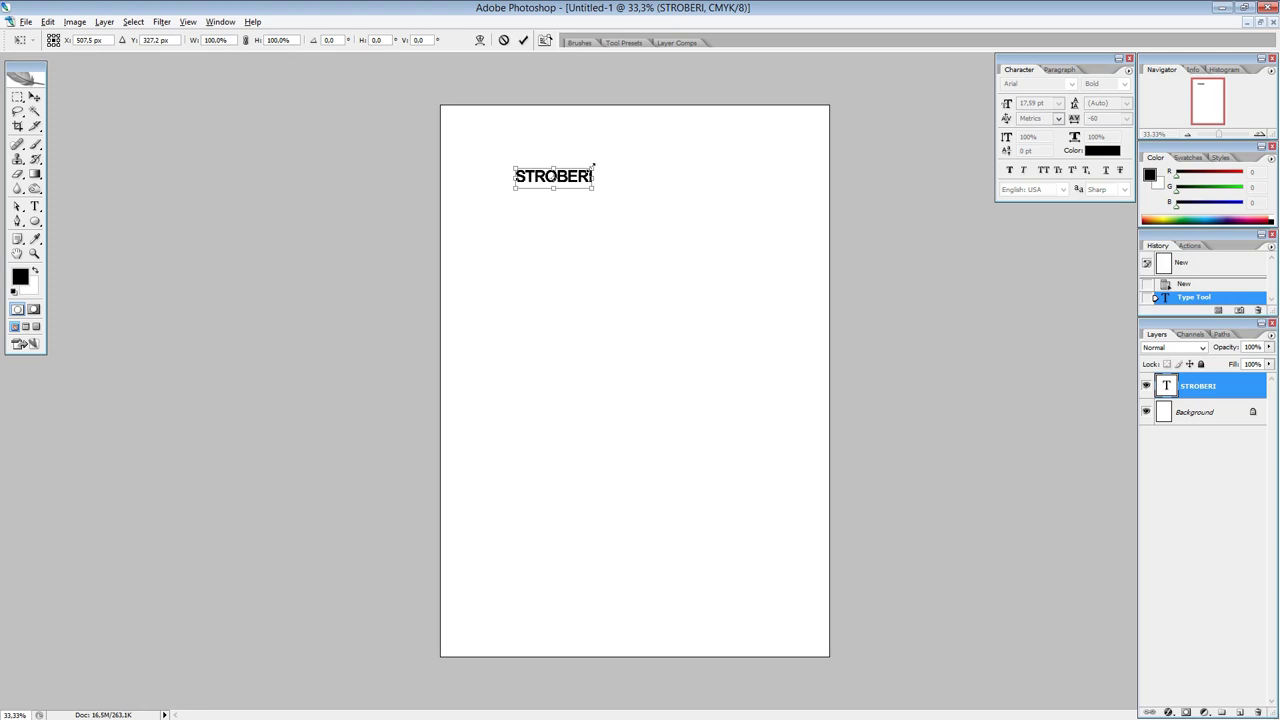
Step: Scale the STROBERI headline to about 78.4 pt so it spans nearly the full page width
mouse_move(593, 166)
mouse_down()
mouse_move(645, 143)
mouse_move(616, 159)
mouse_move(797, 150)
mouse_up()
drag(515, 191, 487, 198)
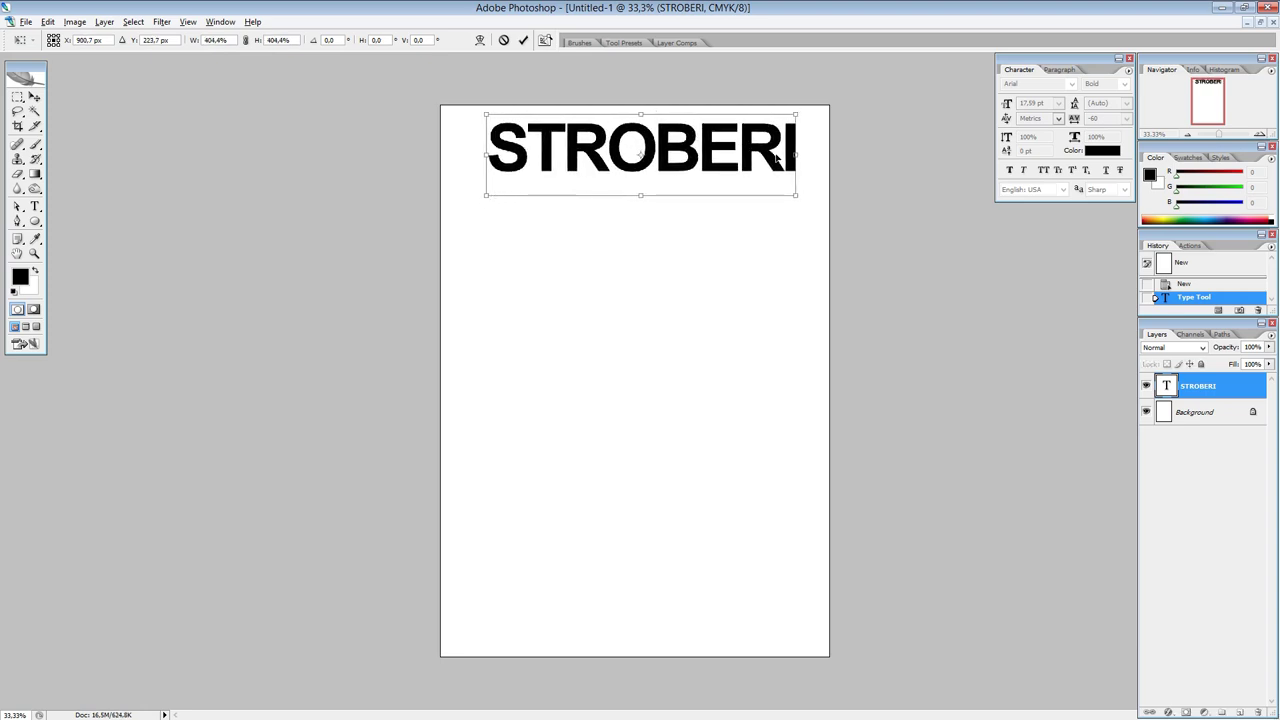
mouse_move(793, 198)
mouse_down()
mouse_move(808, 209)
mouse_move(781, 182)
mouse_up()
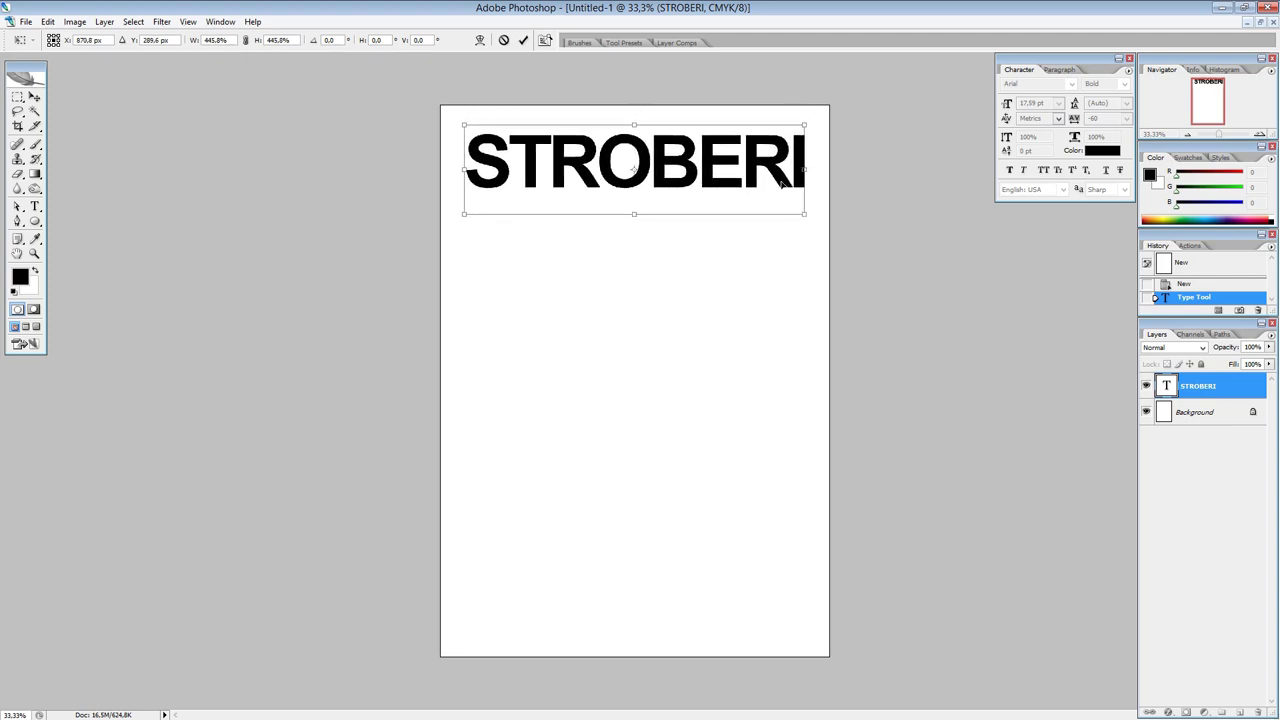
key(Return)
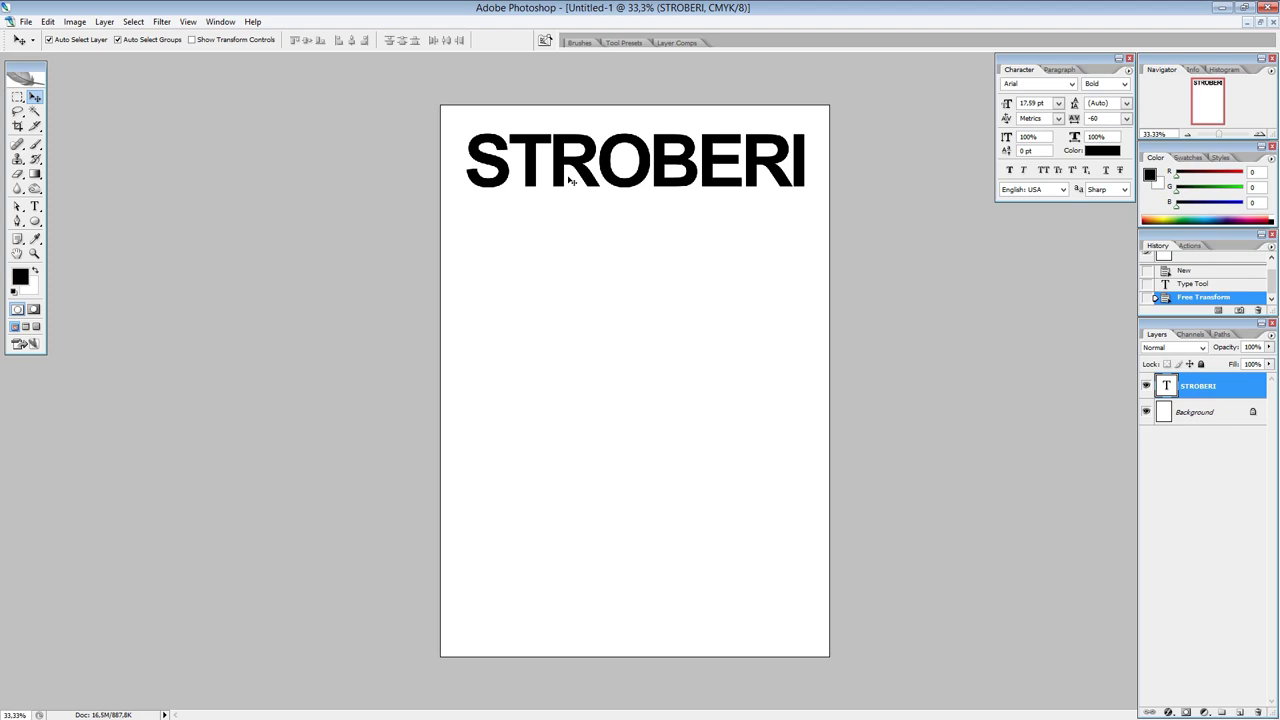
key(t)
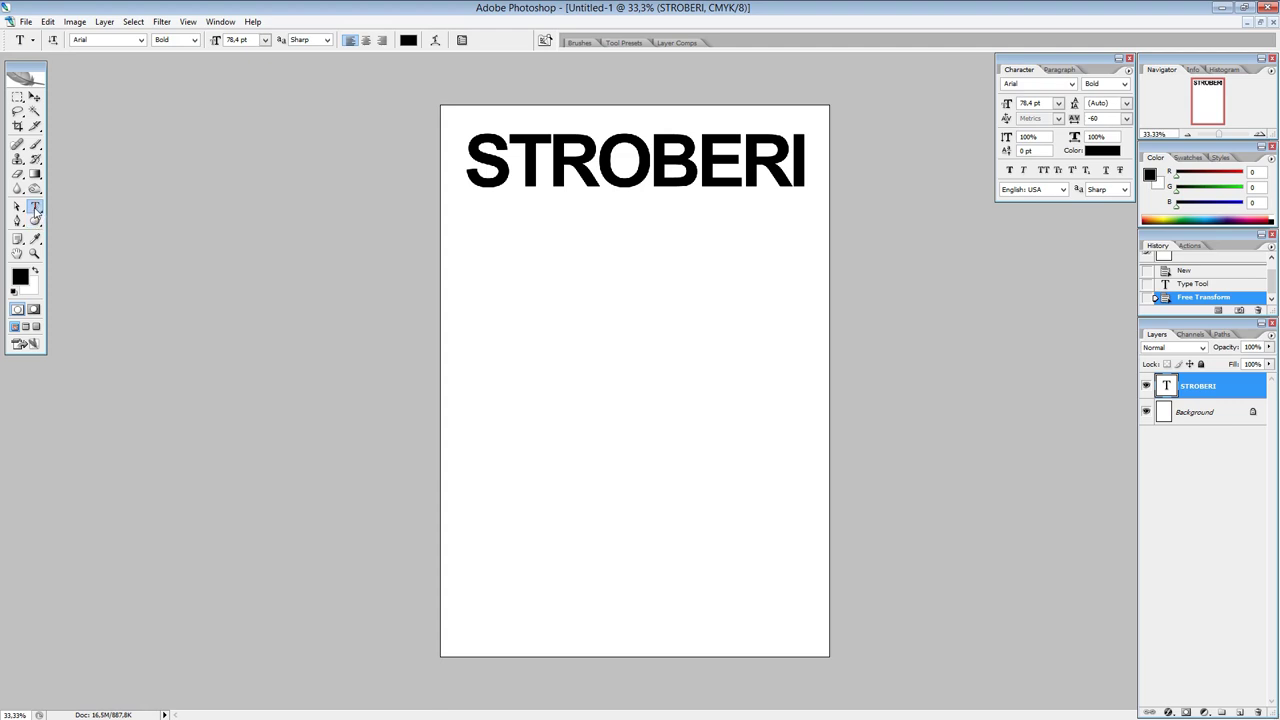
Step: Change the STROBERI text colour to pure red ff0000 and commit the edit
click(604, 160)
drag(468, 150, 765, 150)
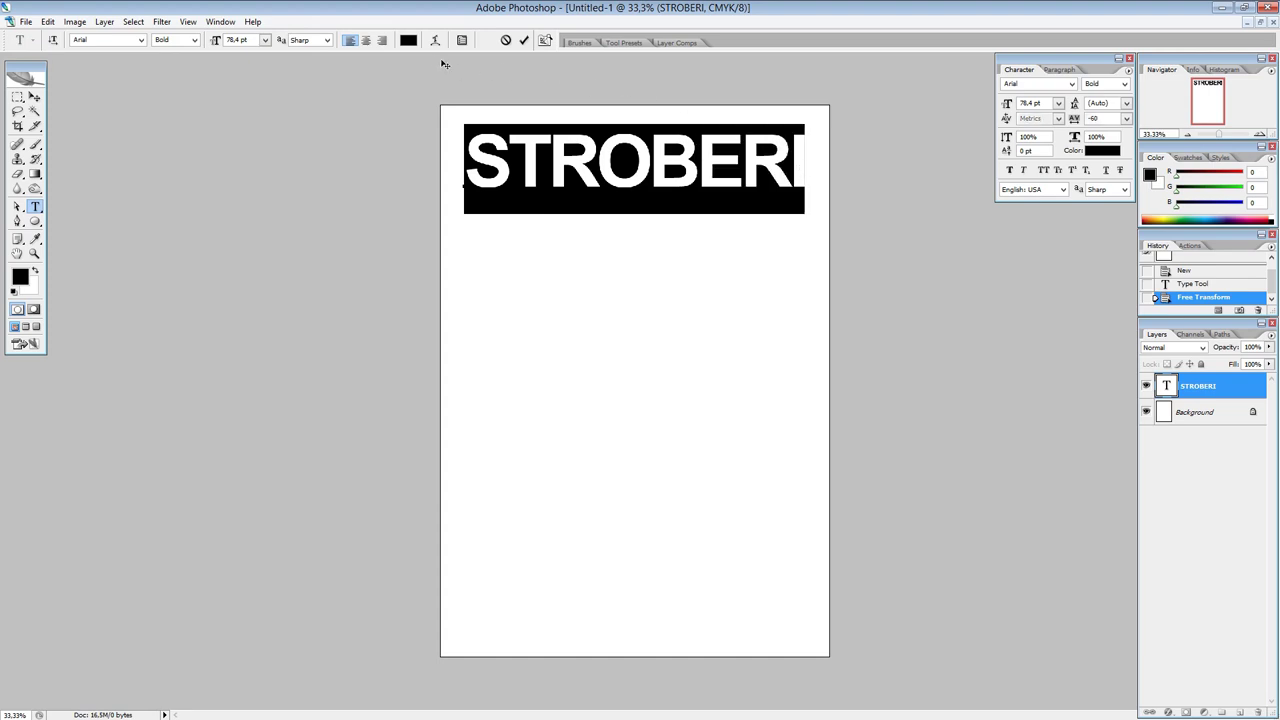
click(409, 41)
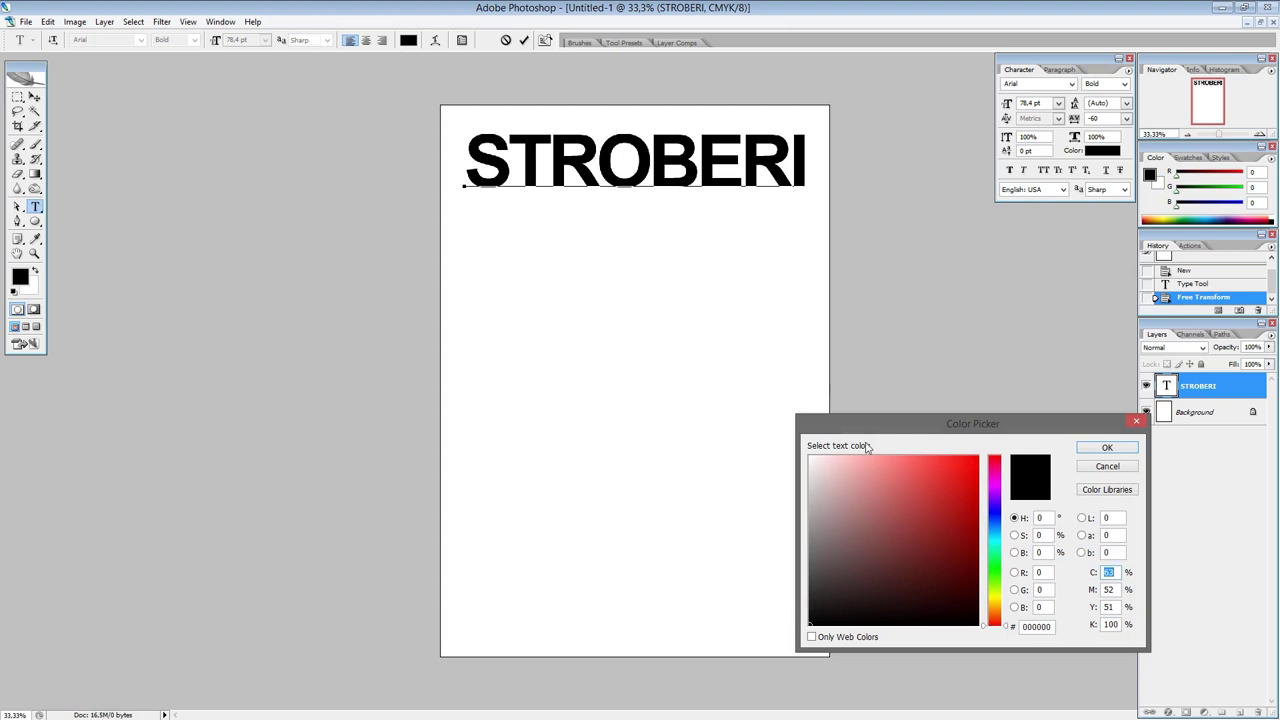
click(969, 484)
drag(965, 480, 979, 458)
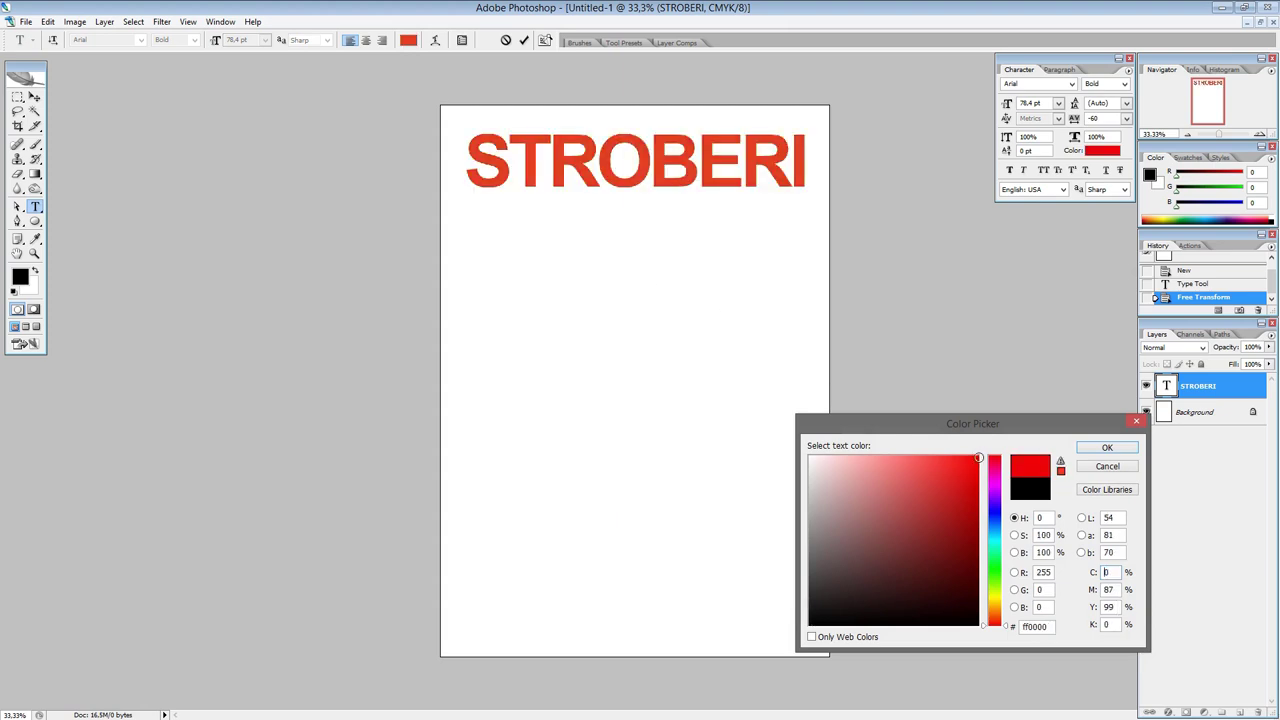
click(1104, 449)
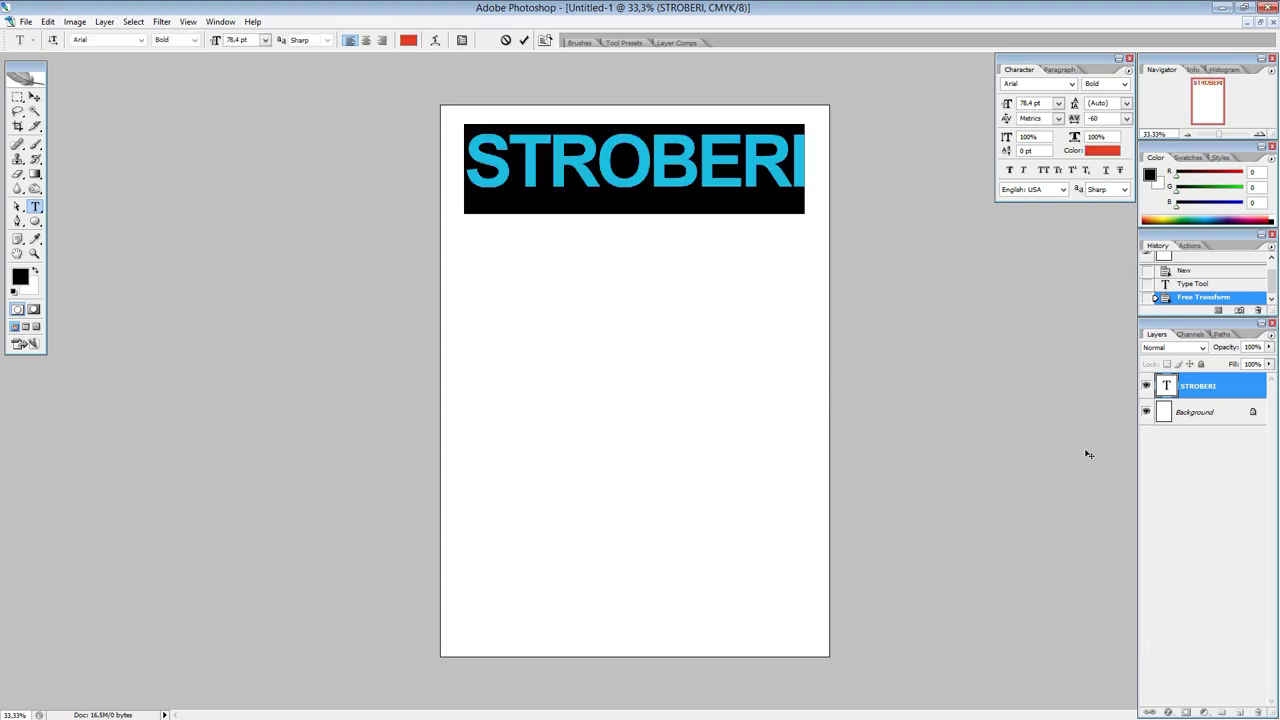
click(34, 96)
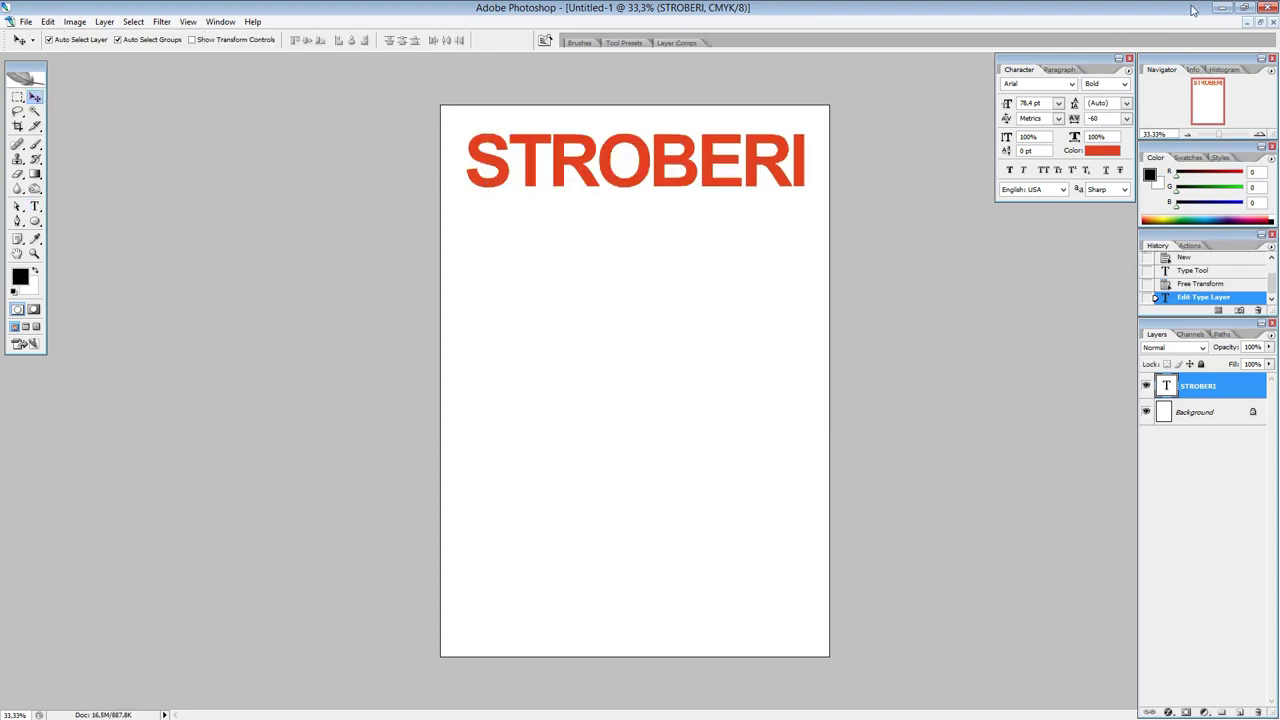
click(1222, 8)
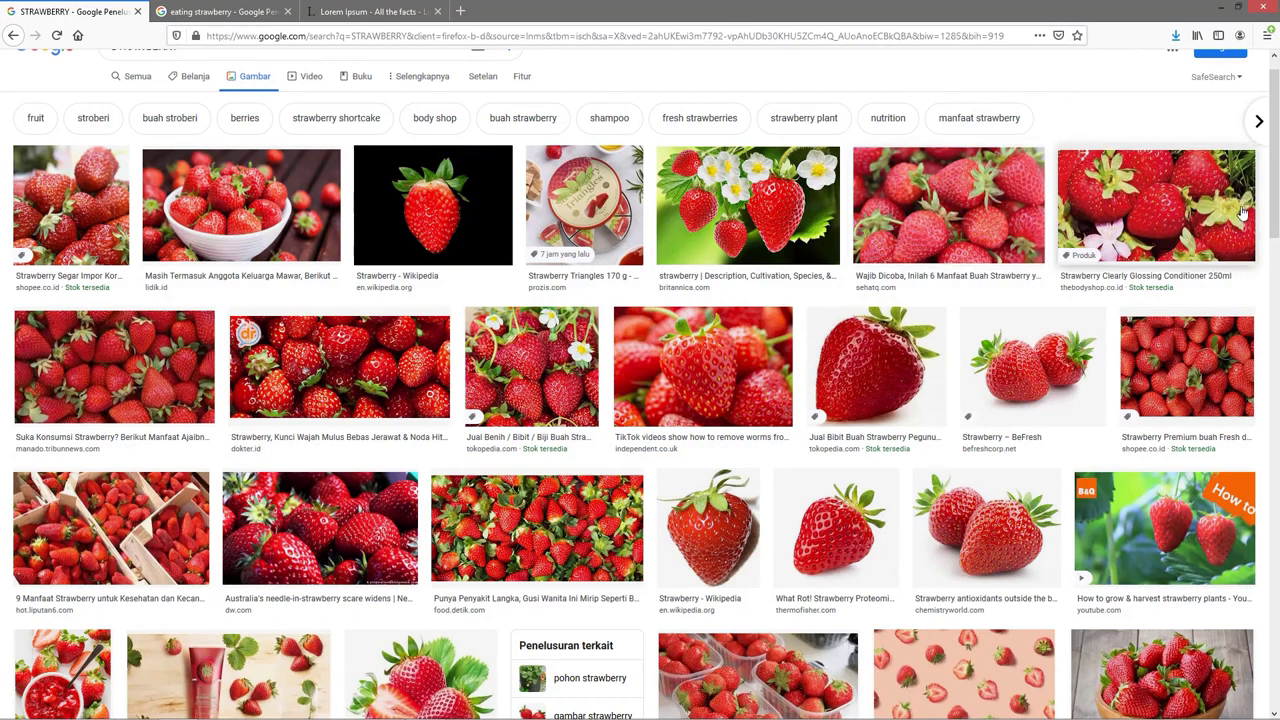
Step: Preview the sliced strawberry trio and the man-biting-a-strawberry images in Google Images
scroll(1277, 117, up, 1)
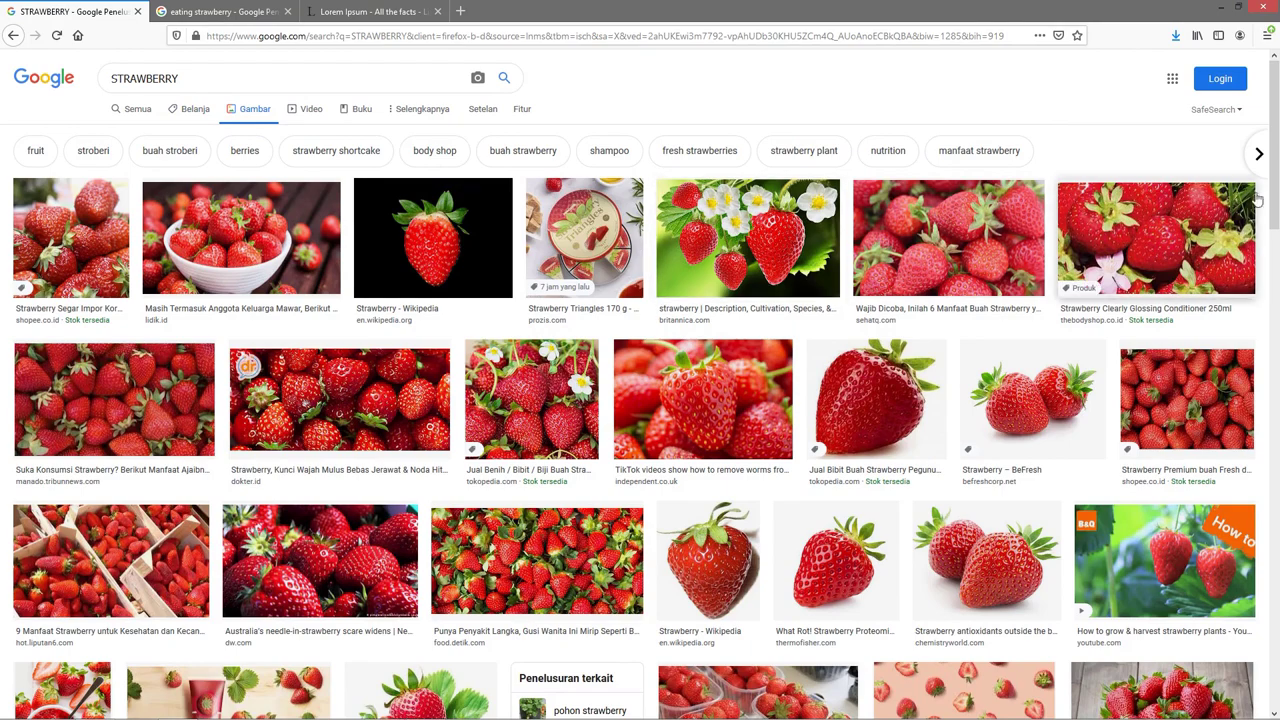
scroll(695, 330, down, 5)
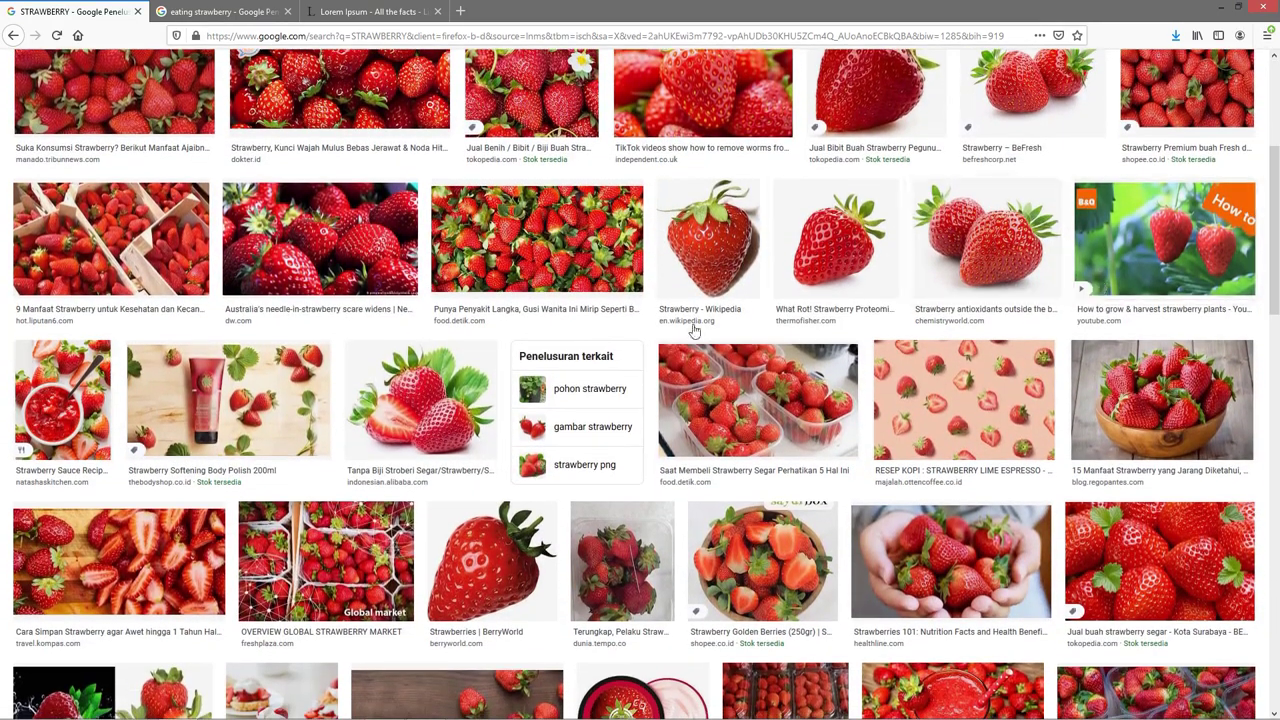
click(445, 410)
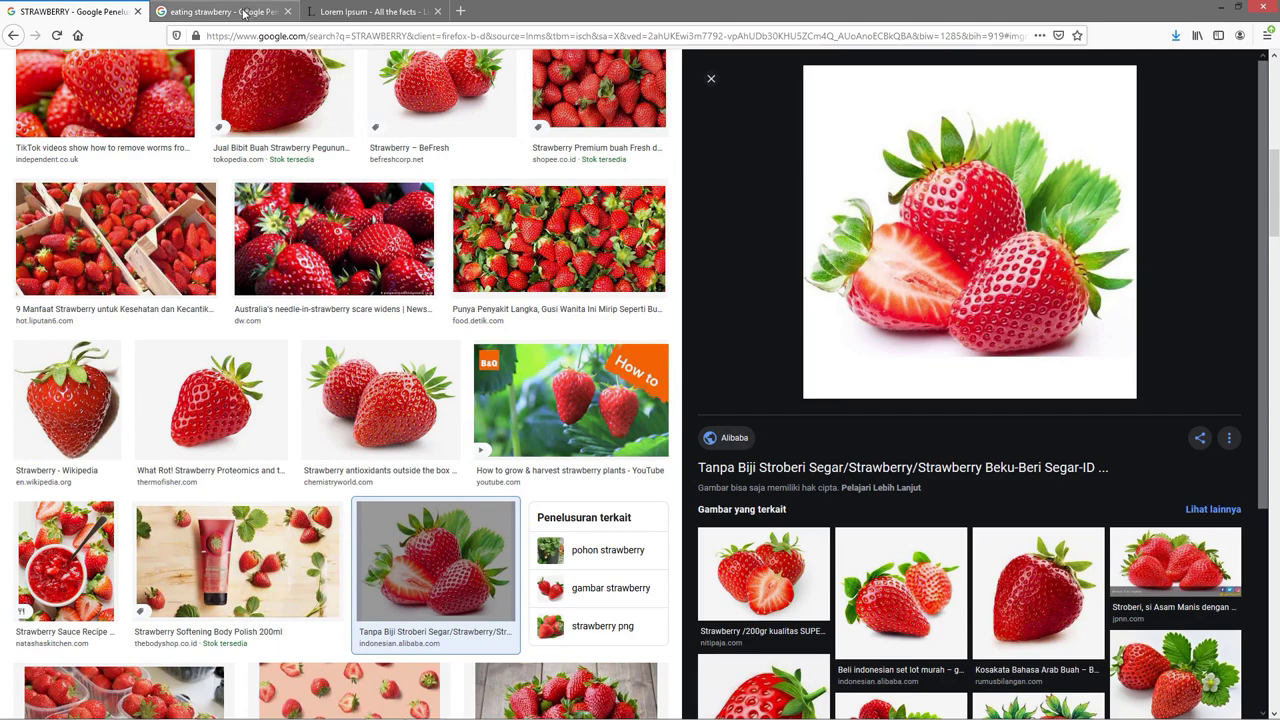
click(243, 12)
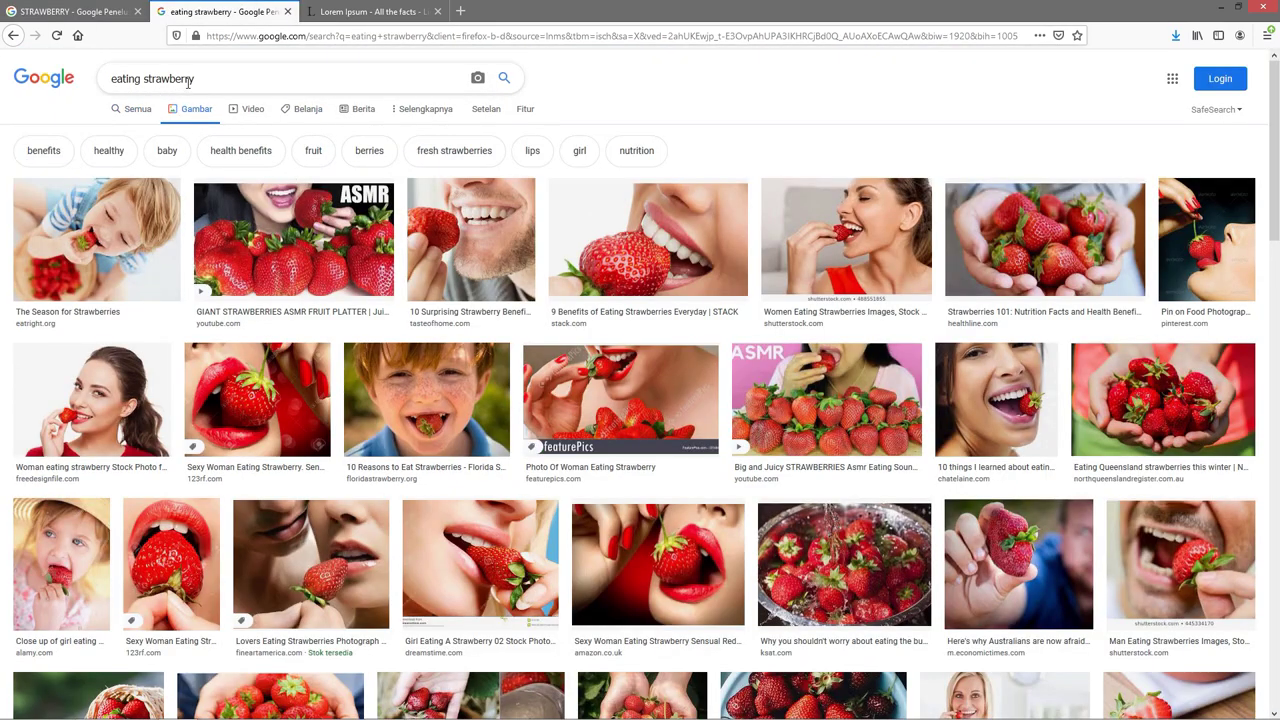
click(478, 272)
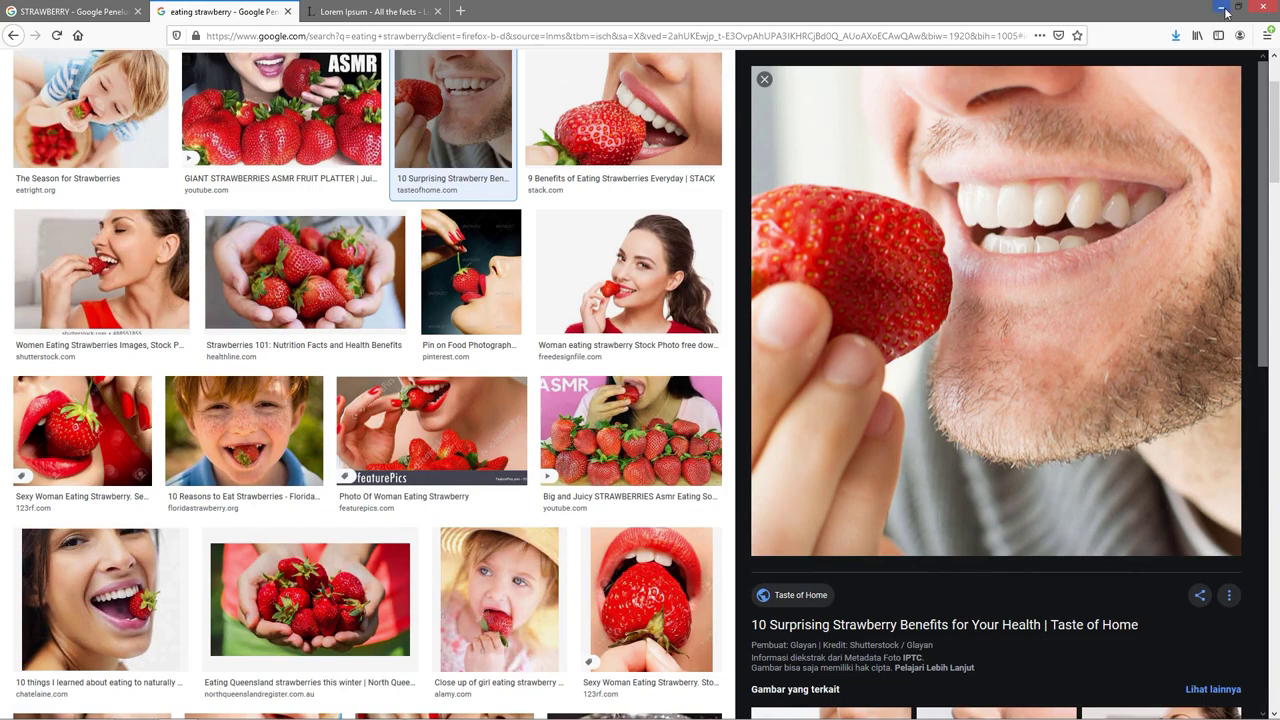
Step: Drag the two saved strawberry JPGs from the 'laihan pertama photoshop' folder toward Photoshop
click(1221, 10)
mouse_move(174, 262)
mouse_down()
mouse_move(257, 149)
mouse_move(256, 208)
mouse_move(286, 278)
mouse_up()
key(alt+Tab)
Step: Open both strawberry JPGs in Photoshop without colour management
key(alt+Tab)
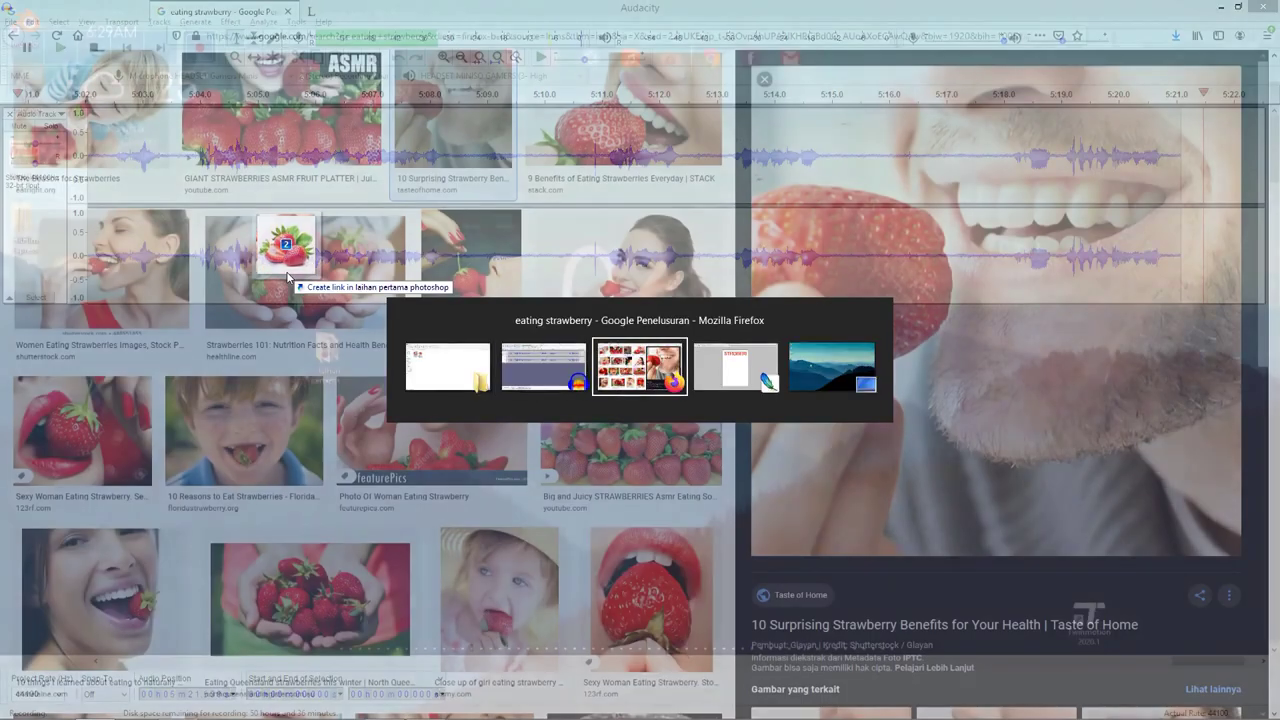
key(alt+Tab)
drag(286, 278, 586, 323)
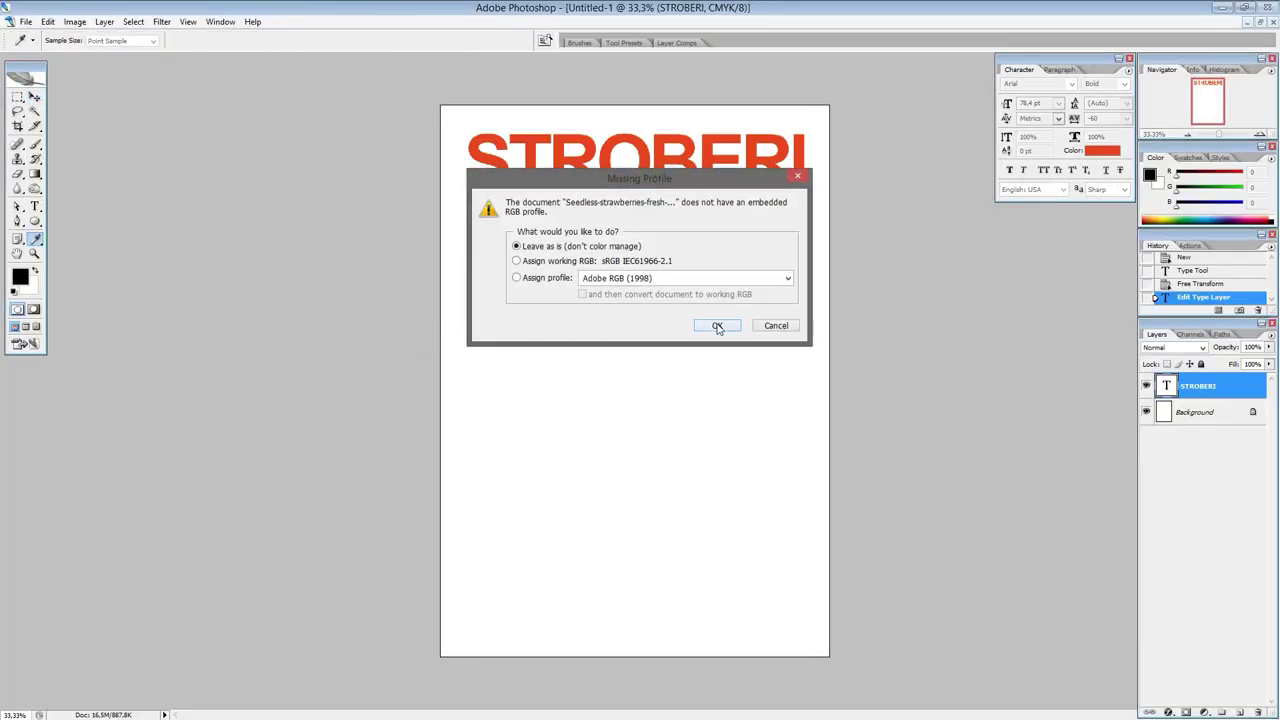
click(715, 325)
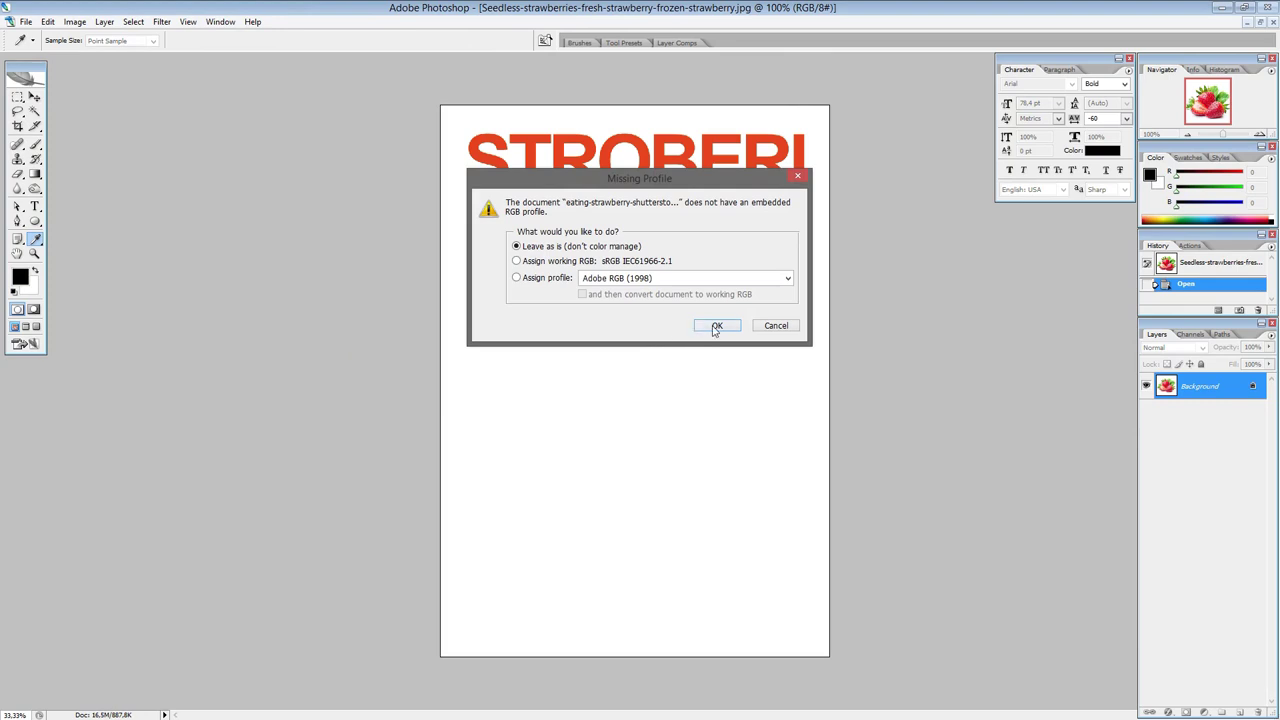
click(715, 326)
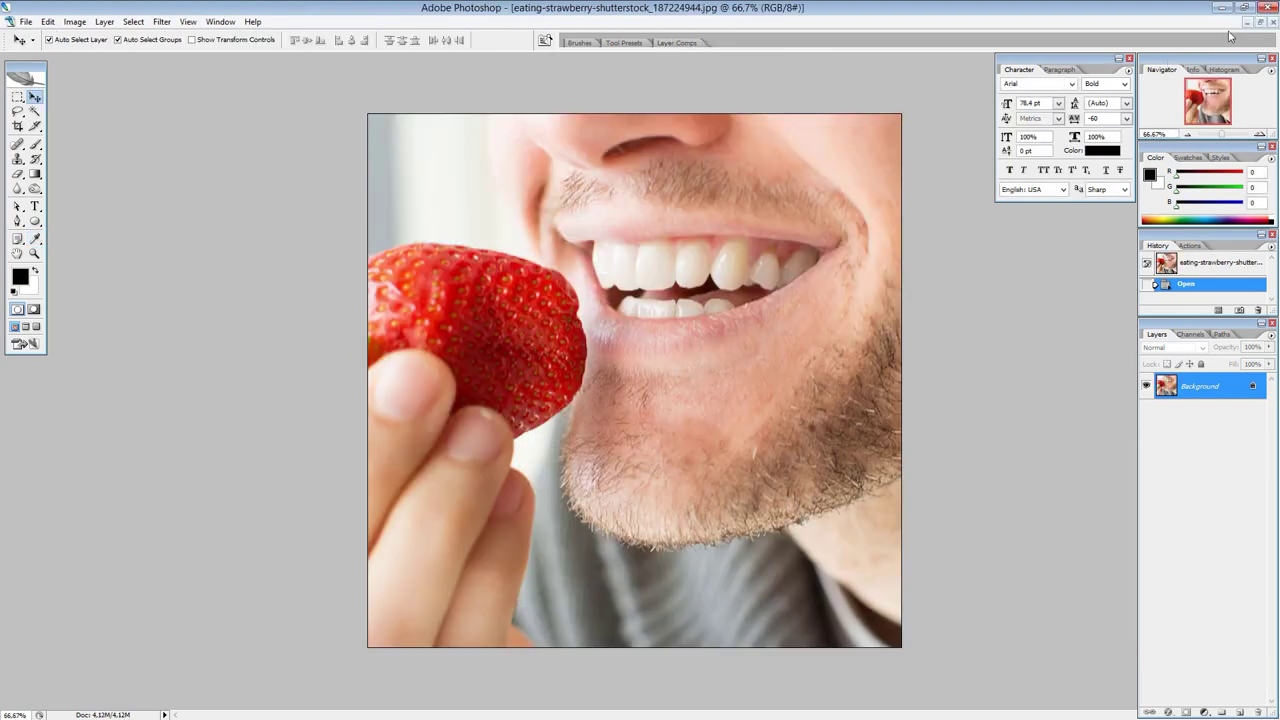
Step: Copy the mouth photo and the strawberry trio into Untitled-1 as Layers 1 and 2
click(1262, 23)
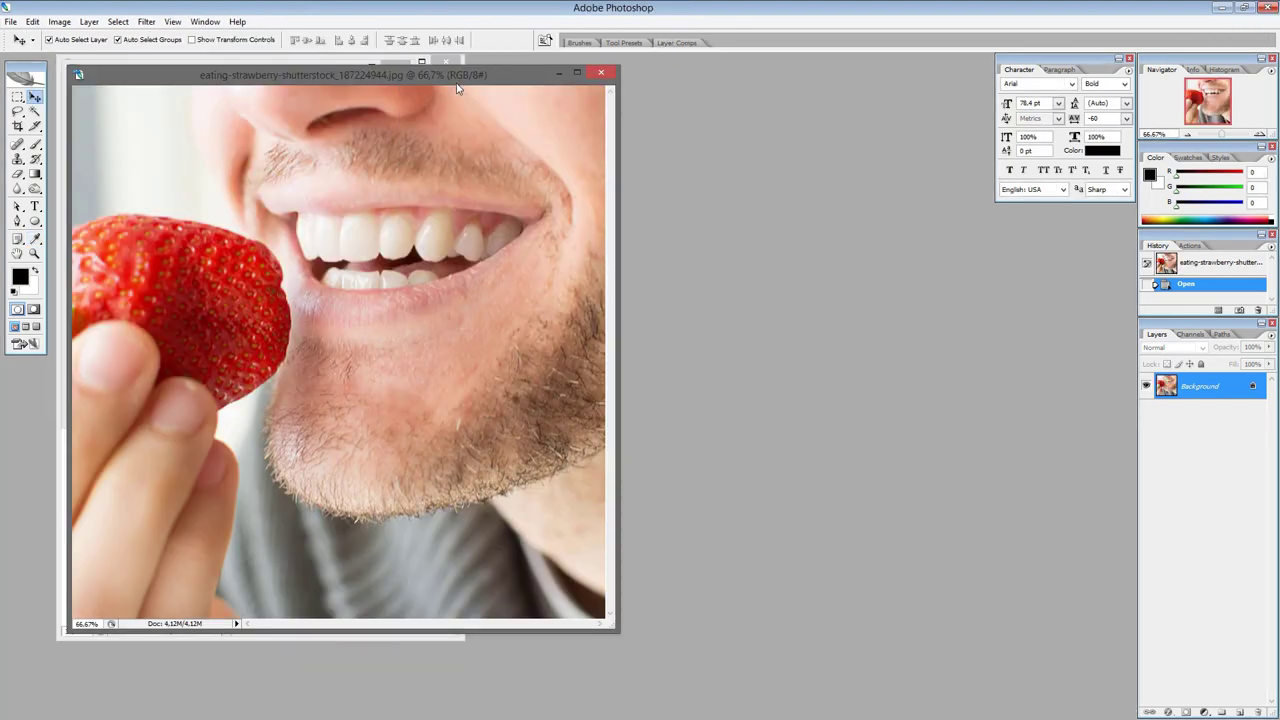
mouse_move(457, 88)
mouse_down()
mouse_move(973, 258)
mouse_move(985, 246)
mouse_up()
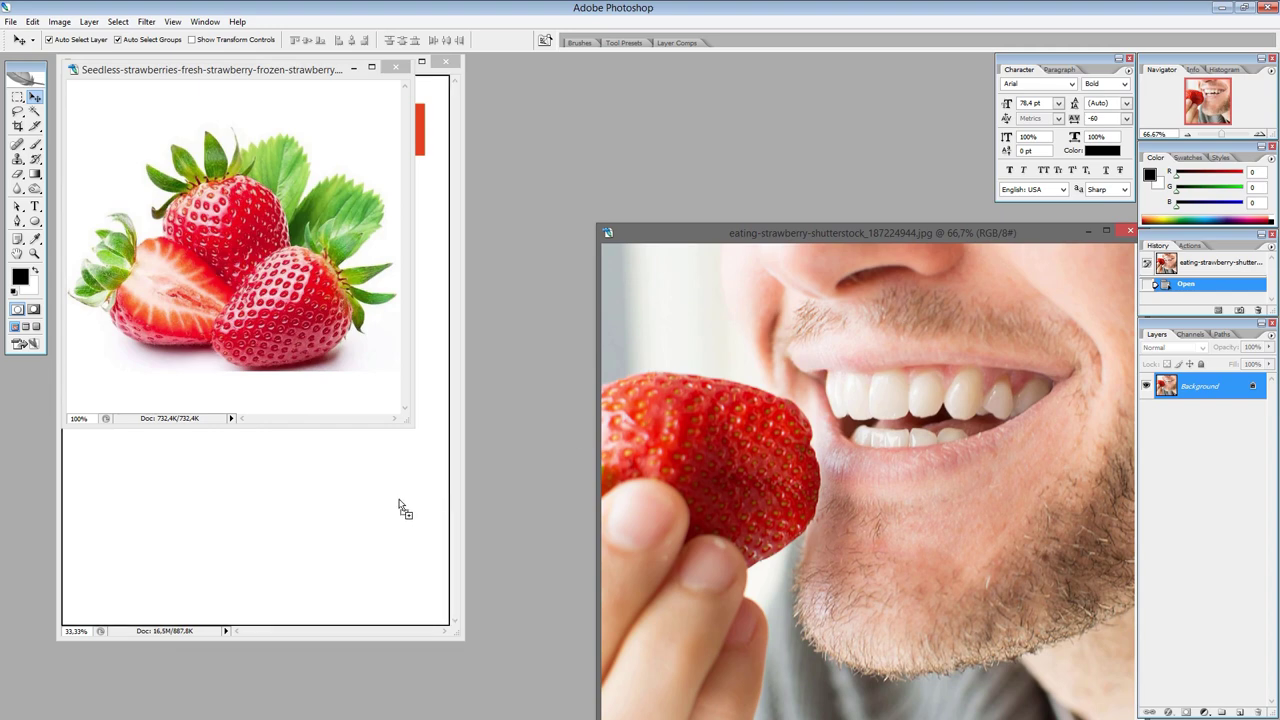
drag(399, 507, 308, 497)
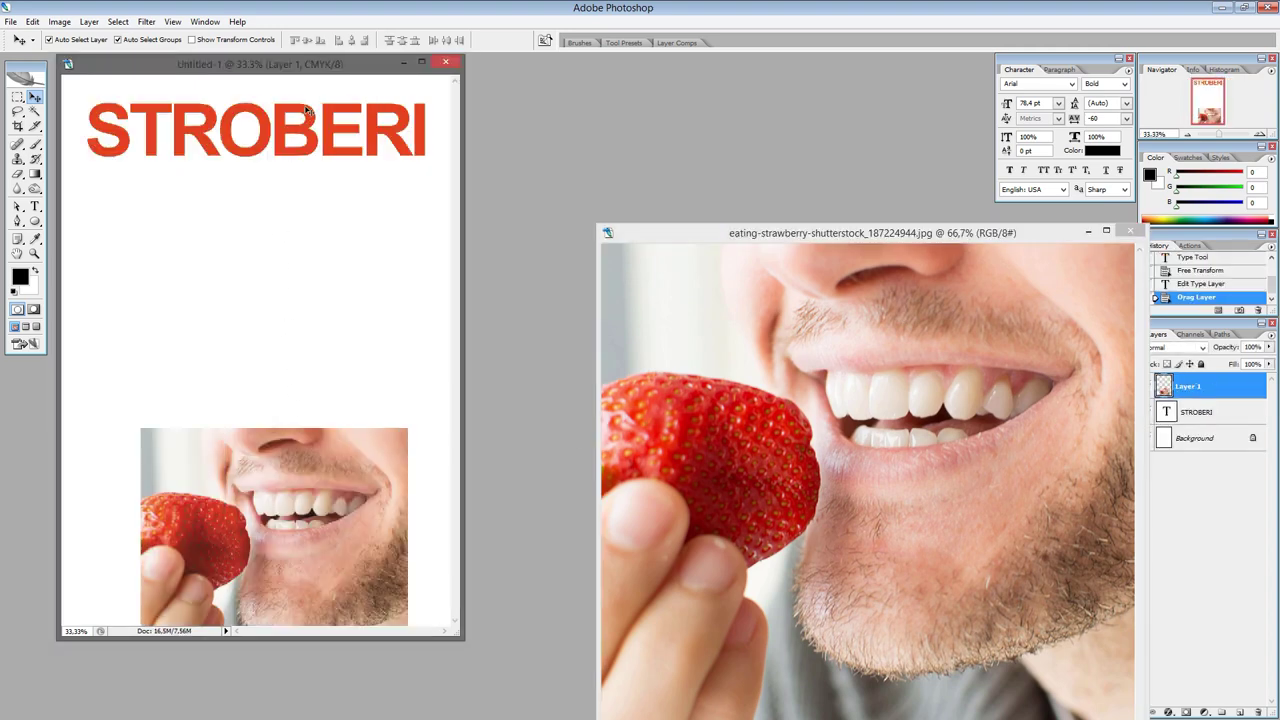
drag(318, 67, 645, 140)
click(275, 309)
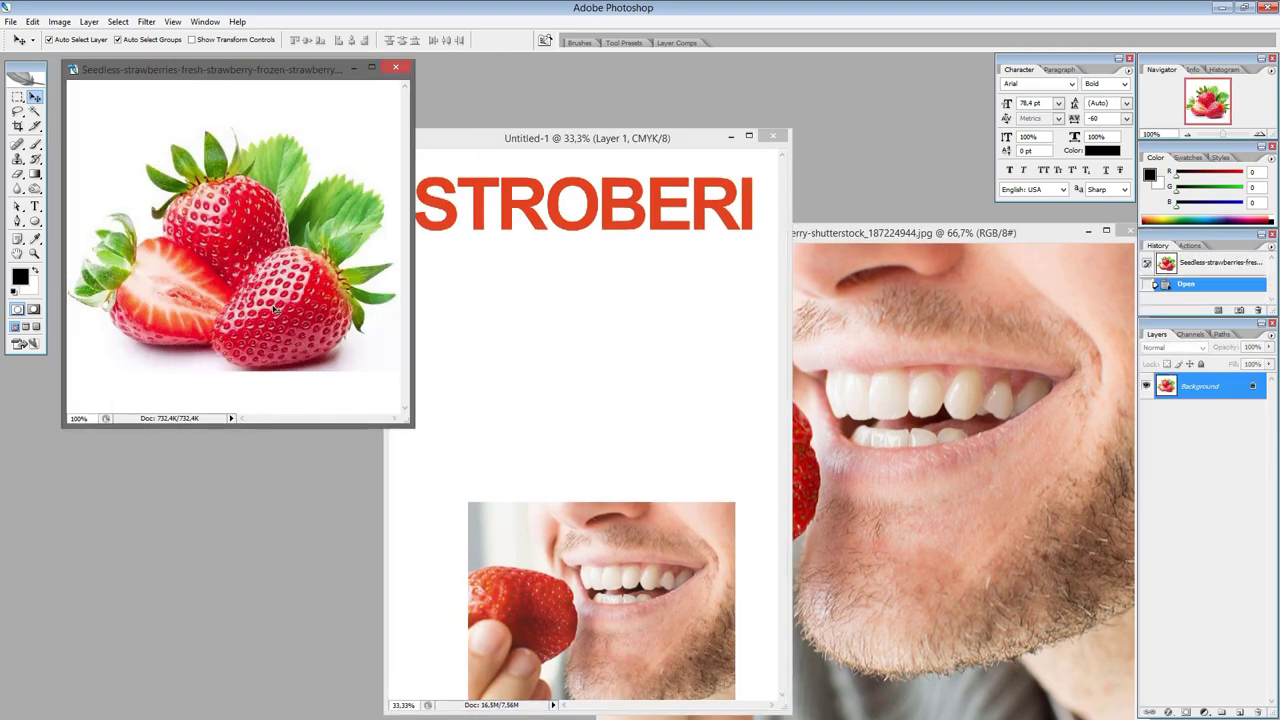
drag(275, 309, 594, 371)
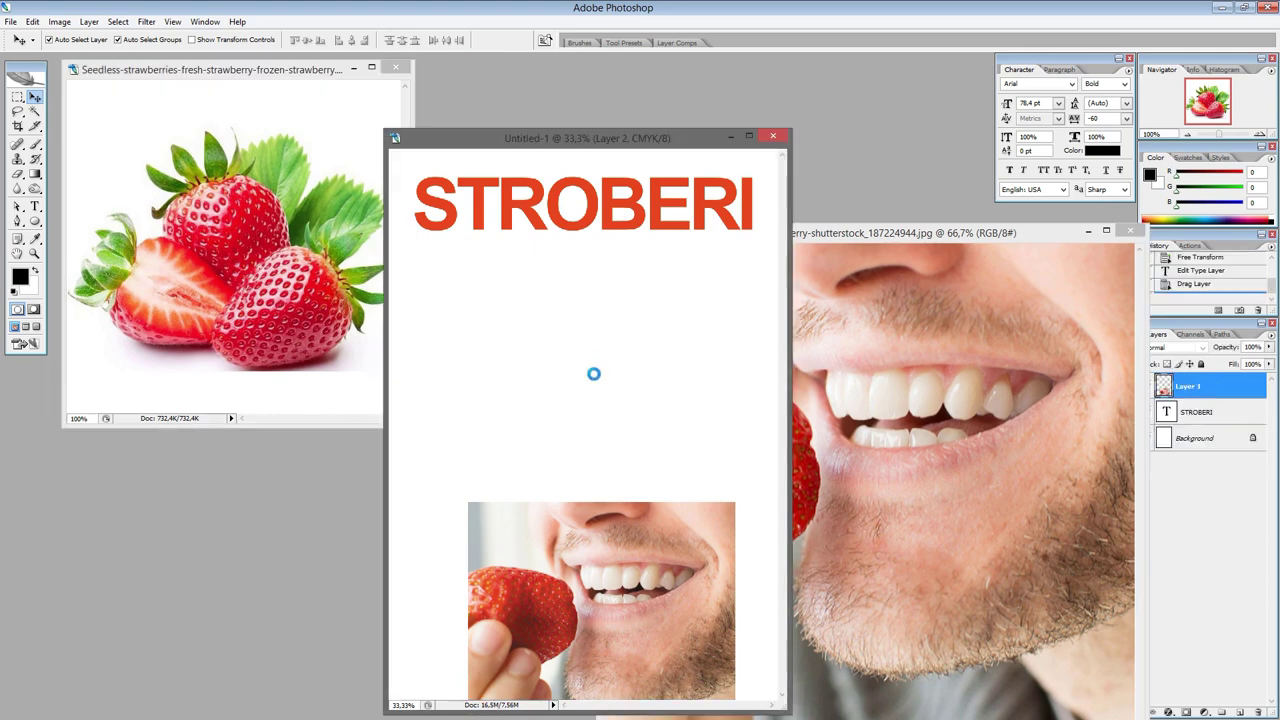
Step: Close both source image windows and maximise the poster window
click(395, 67)
drag(1042, 240, 992, 228)
key(Tab)
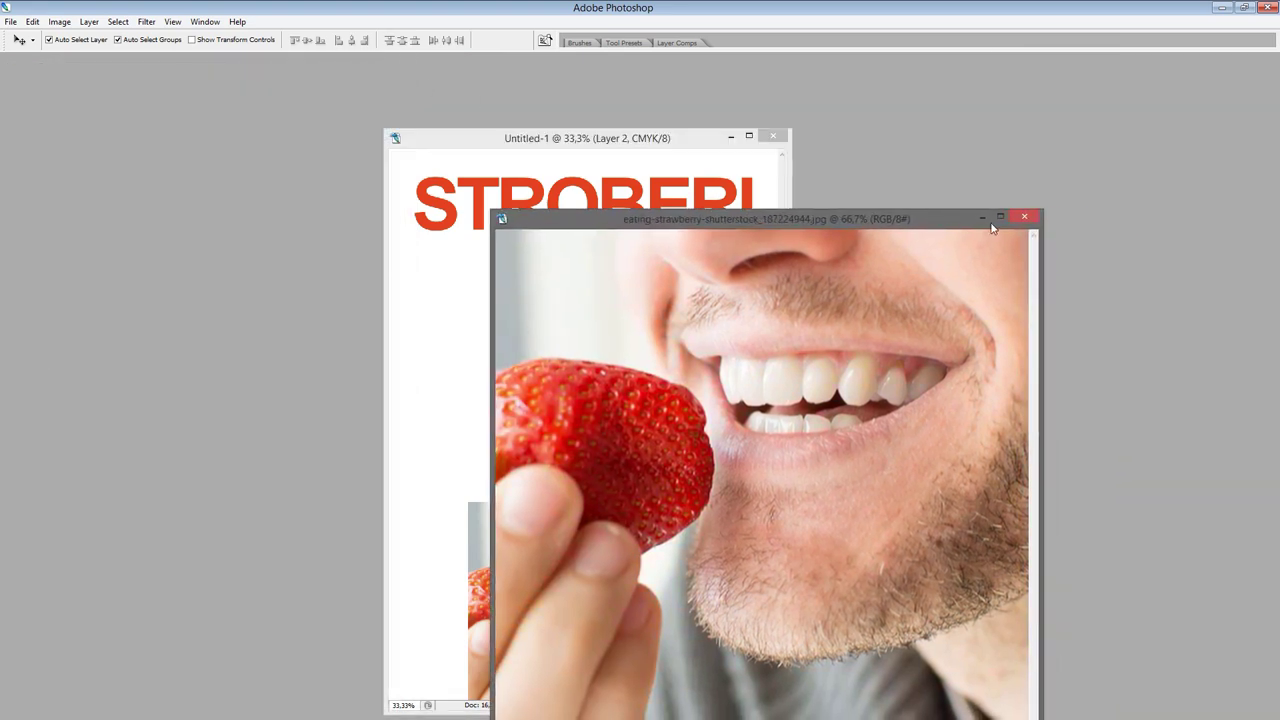
key(Tab)
click(1024, 216)
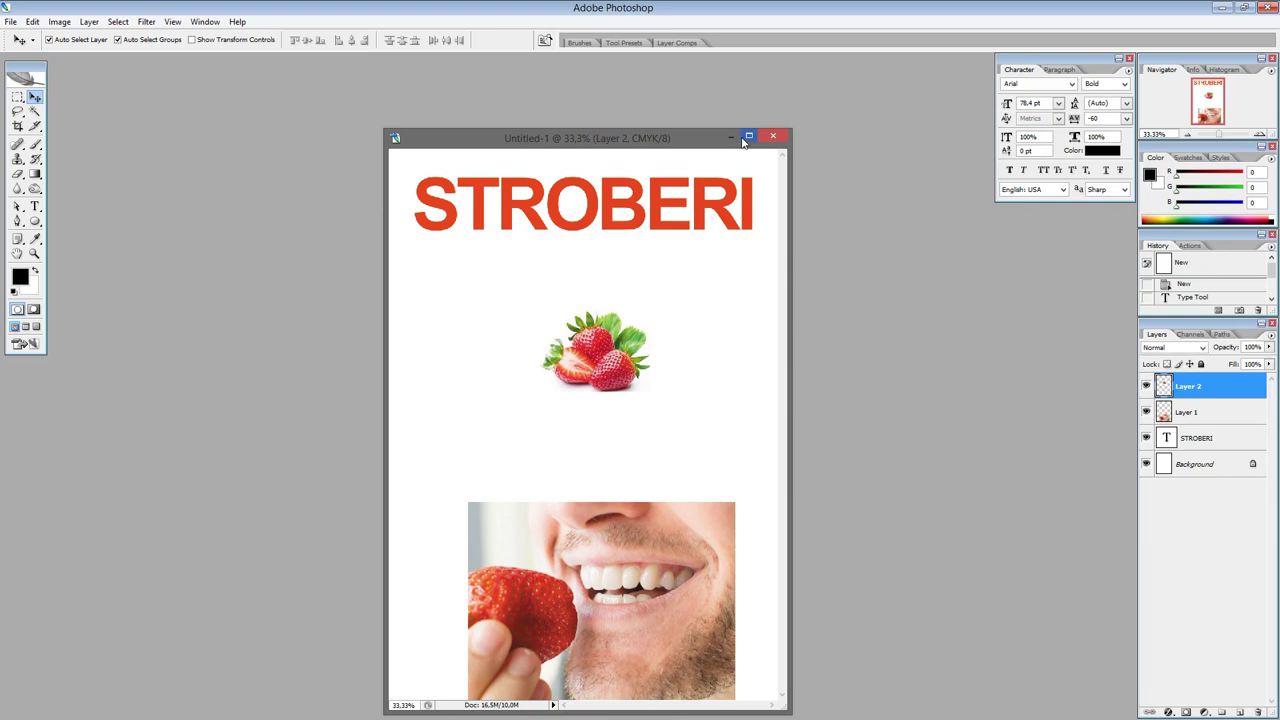
click(748, 137)
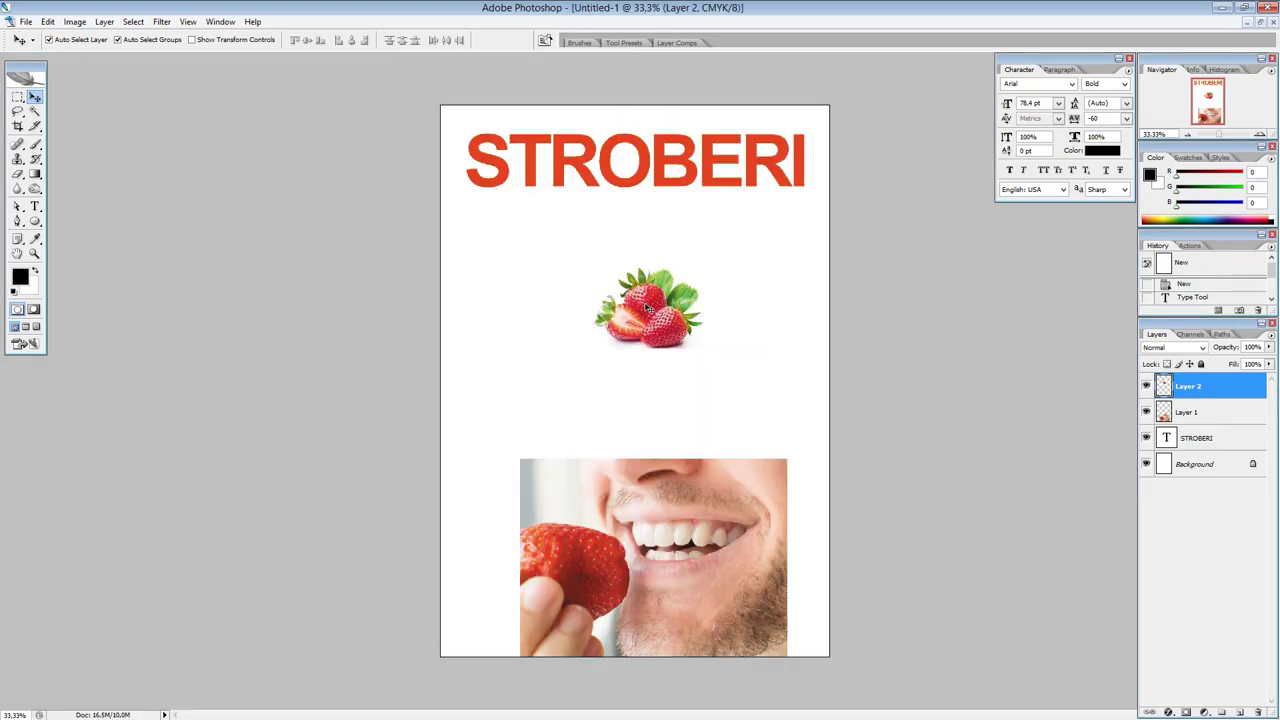
Step: Scale the strawberry picture up to about 309% in the middle of the poster
key(ctrl+t)
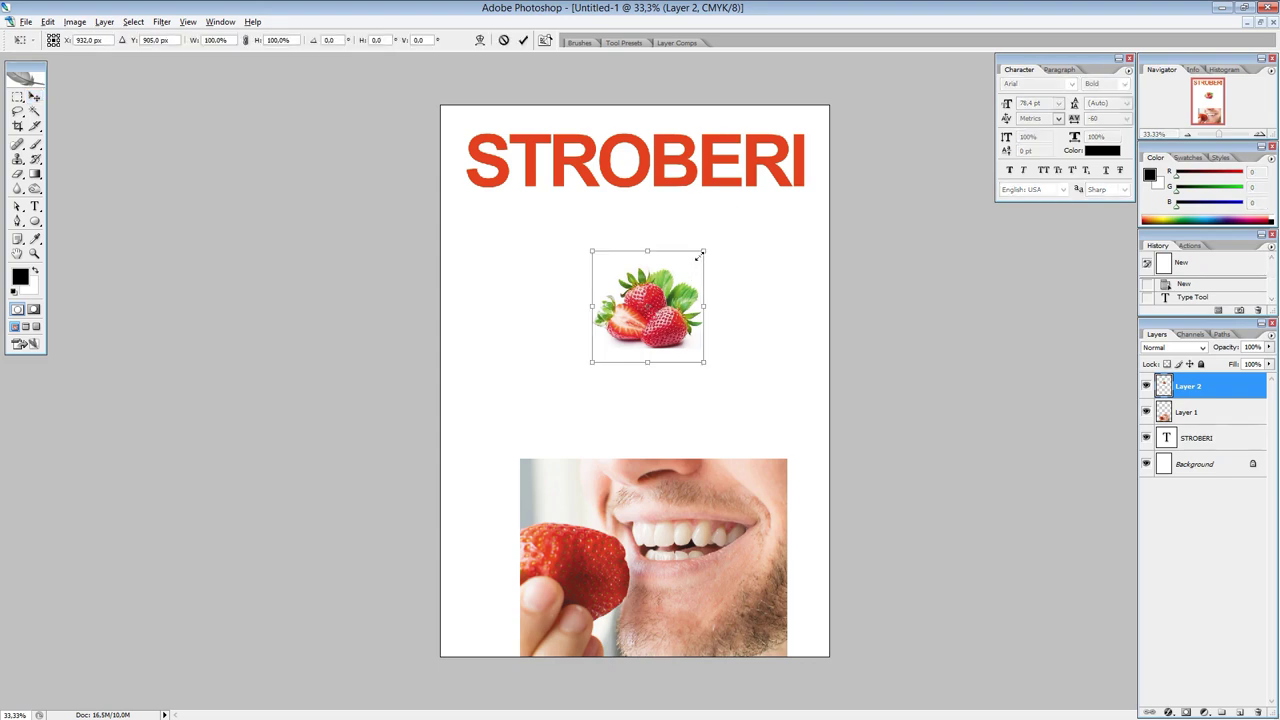
drag(701, 253, 837, 151)
drag(740, 284, 724, 307)
key(Return)
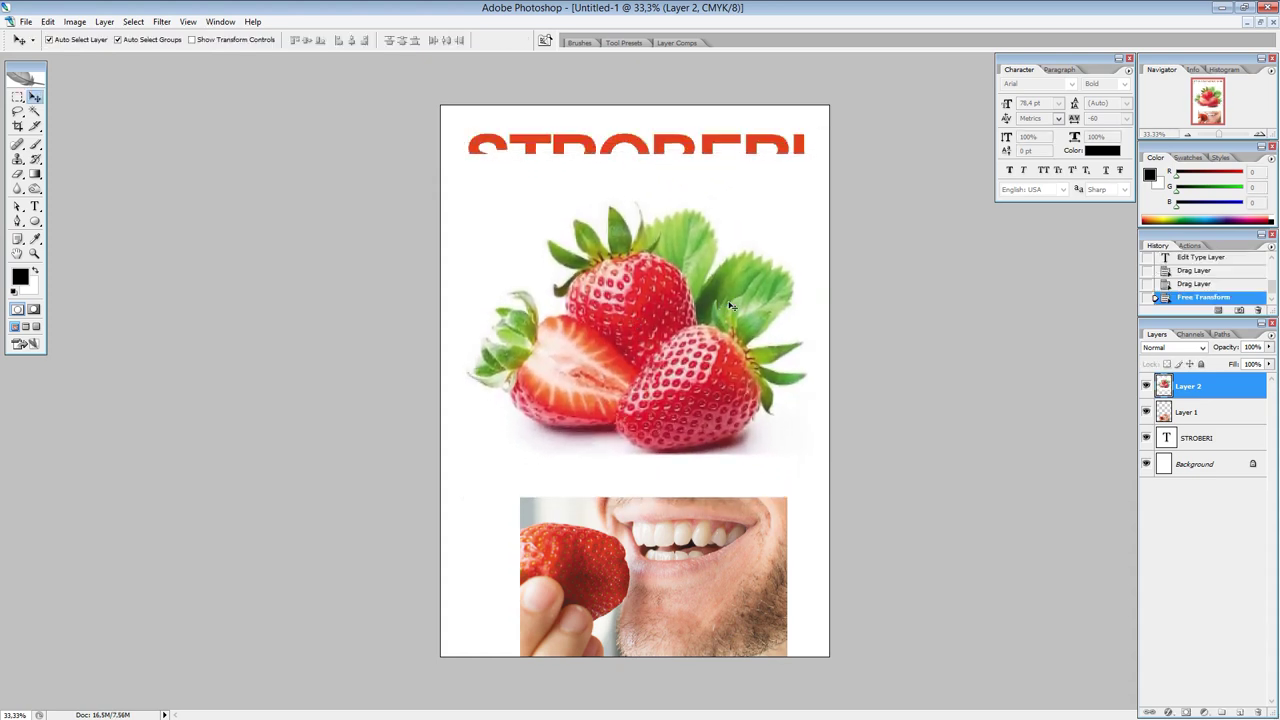
Step: Rename Layer 2 to BUAH STROBERI
double_click(1186, 387)
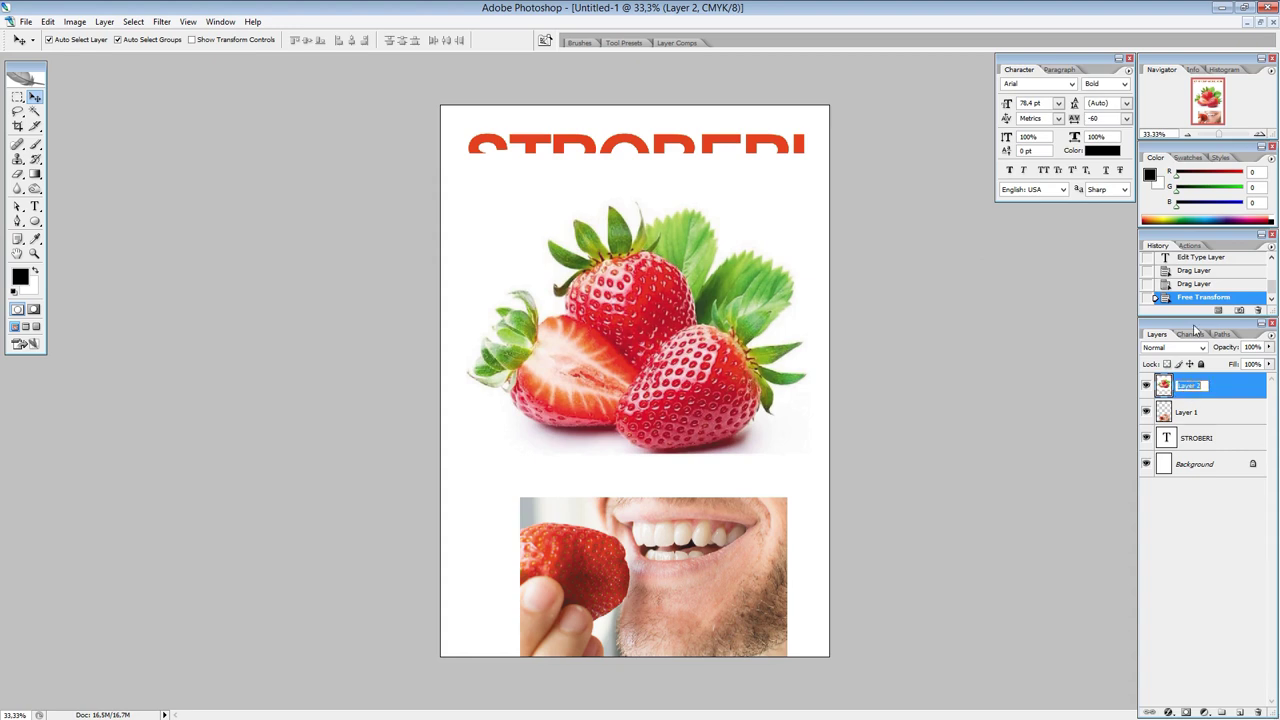
text(B)
text(TROBERI)
key(Return)
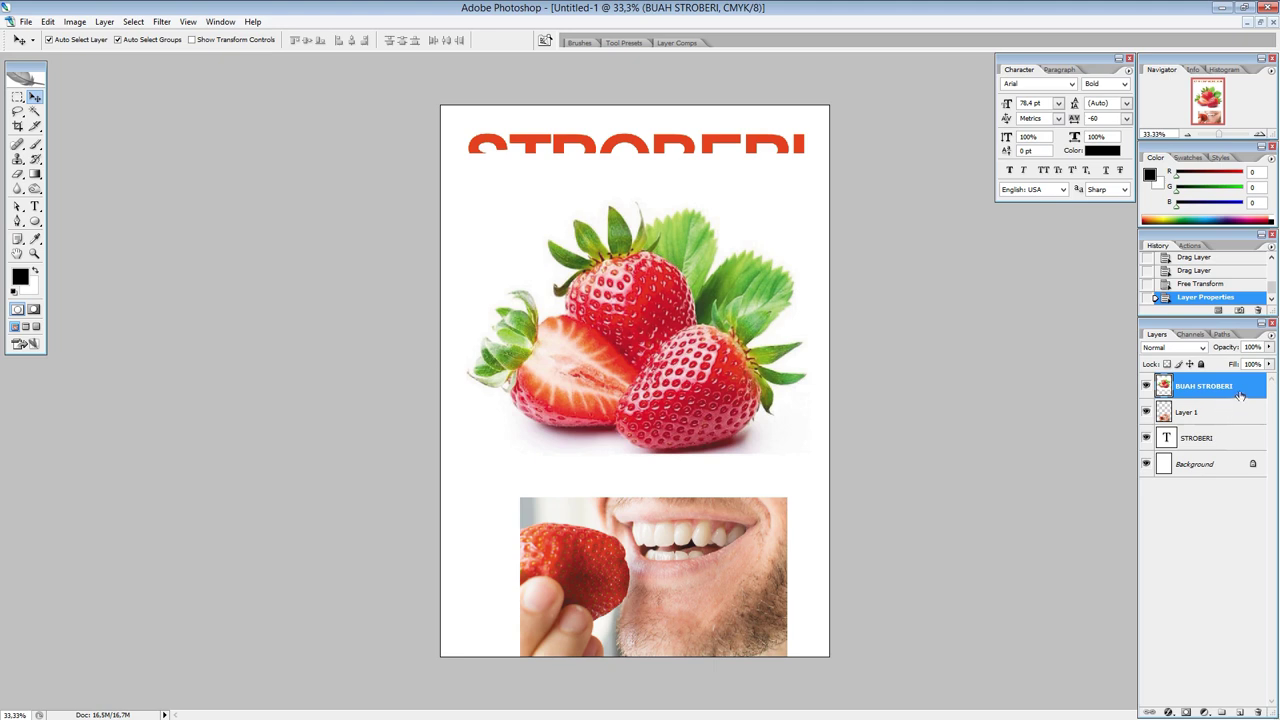
Step: Put the mouth photo above the strawberries under STROBERI and shrink it to about 40%
drag(1240, 395, 1225, 418)
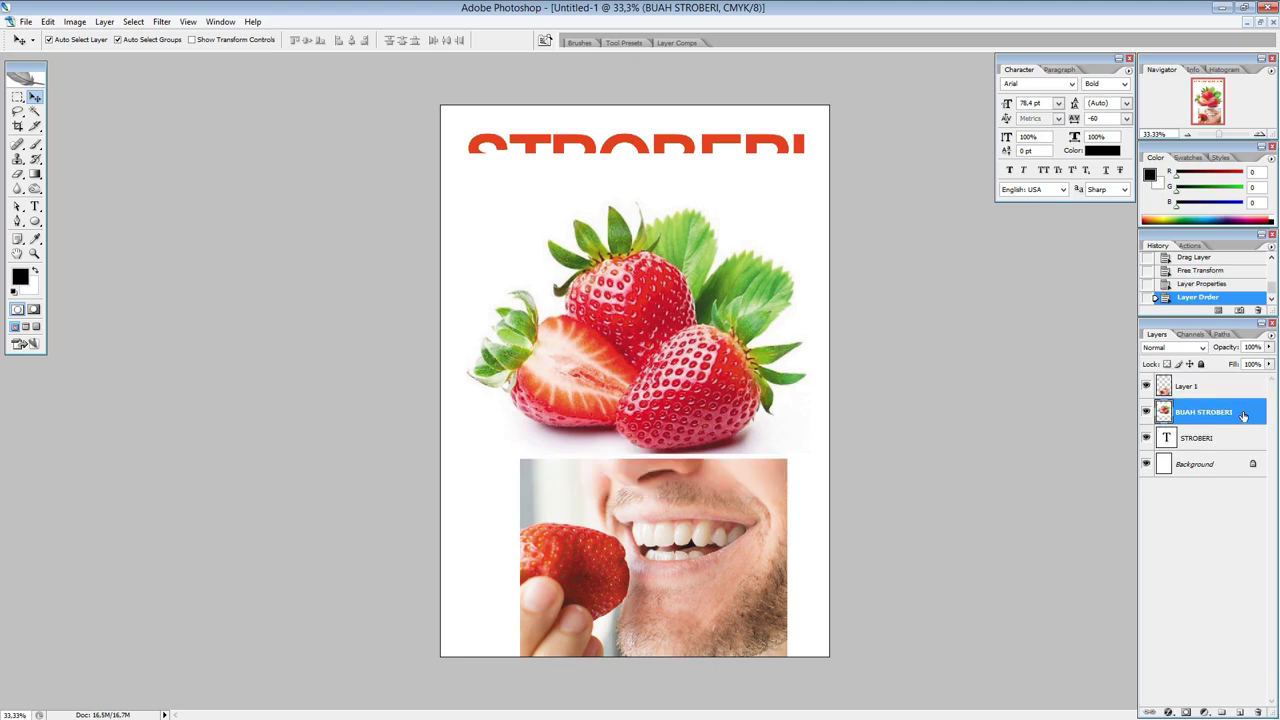
drag(1248, 414, 1243, 446)
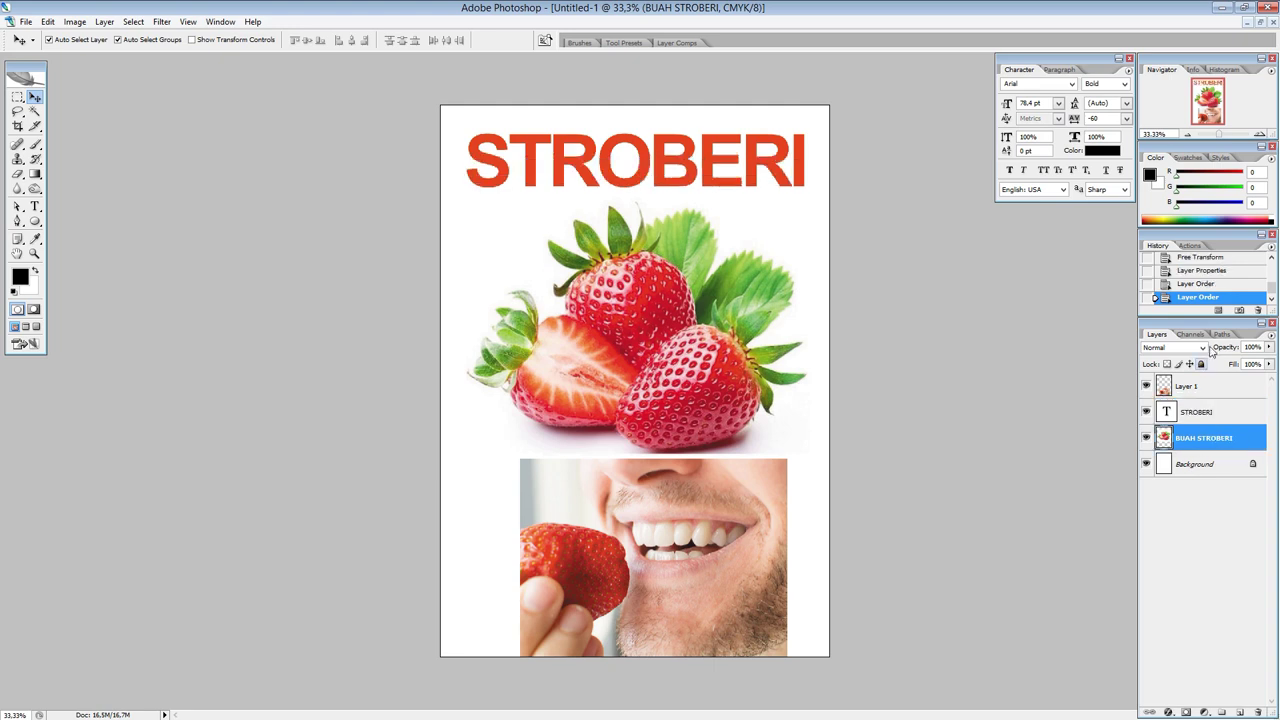
drag(709, 518, 670, 251)
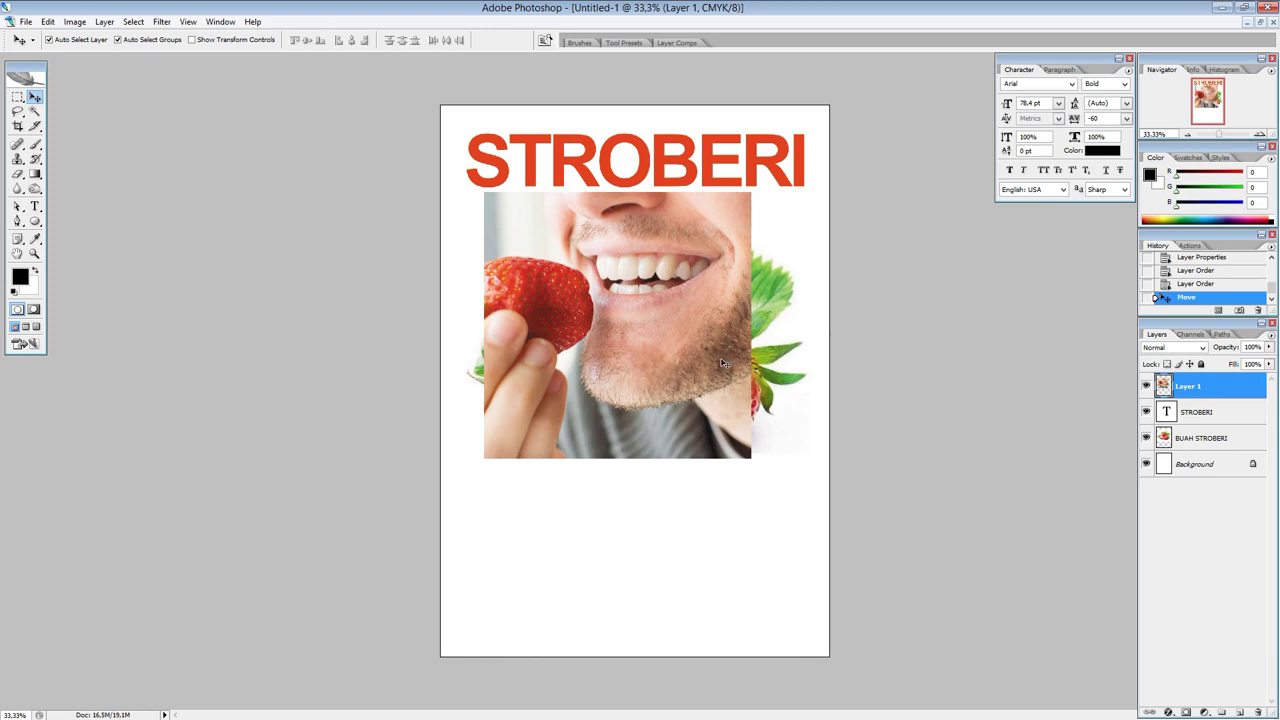
key(ctrl+t)
mouse_move(752, 458)
mouse_down()
mouse_move(590, 296)
mouse_move(550, 275)
mouse_move(559, 293)
mouse_up()
key(Return)
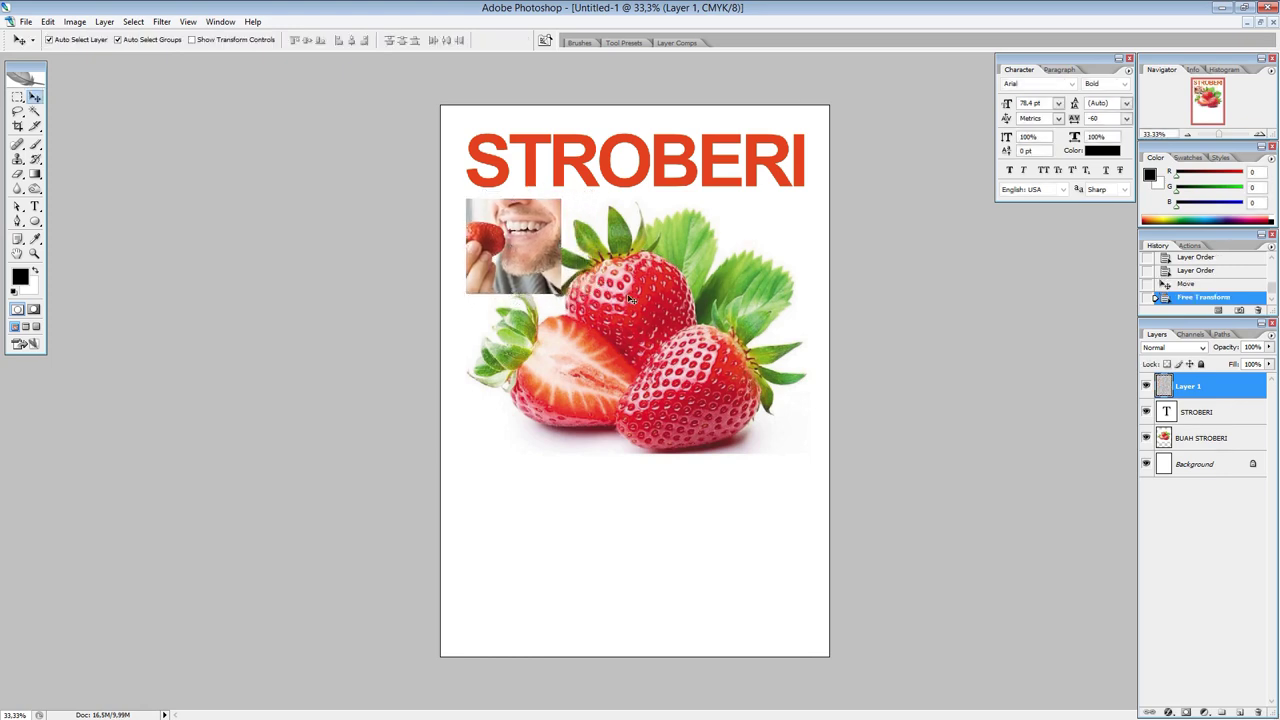
Step: Move the strawberry trio lower and enlarge it to span the page width
drag(654, 316, 650, 405)
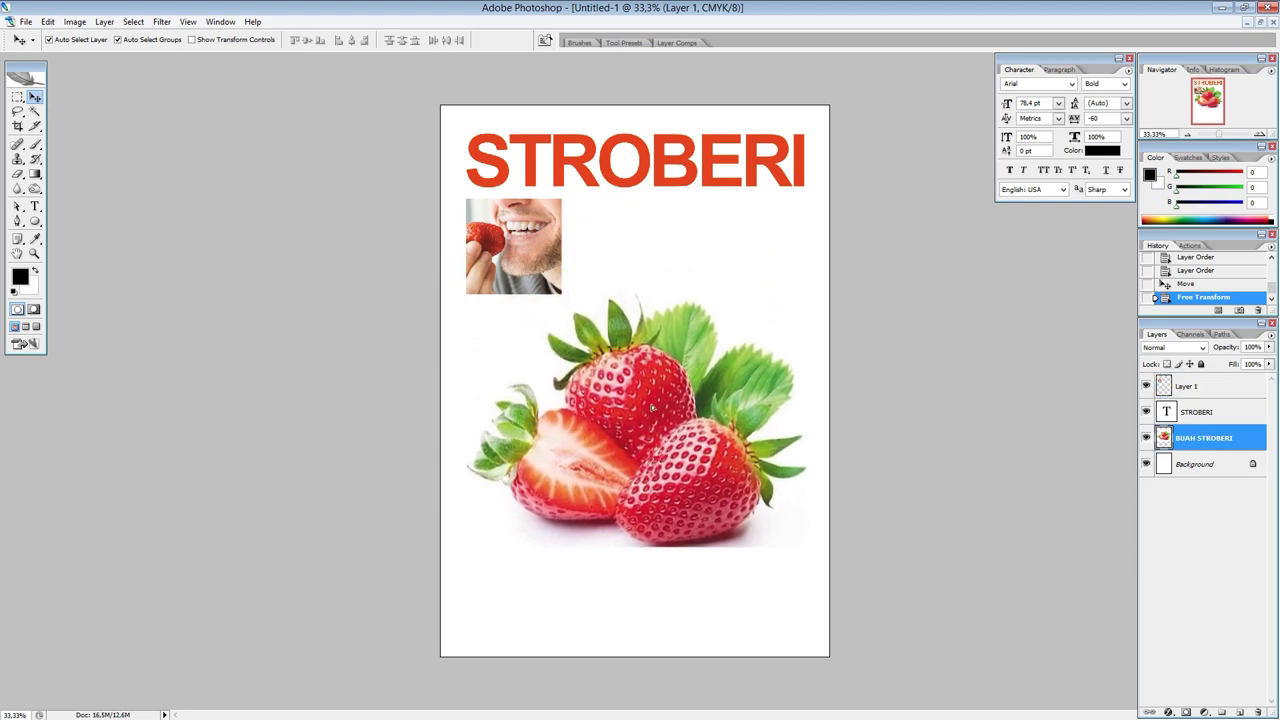
drag(650, 405, 664, 392)
key(ctrl+t)
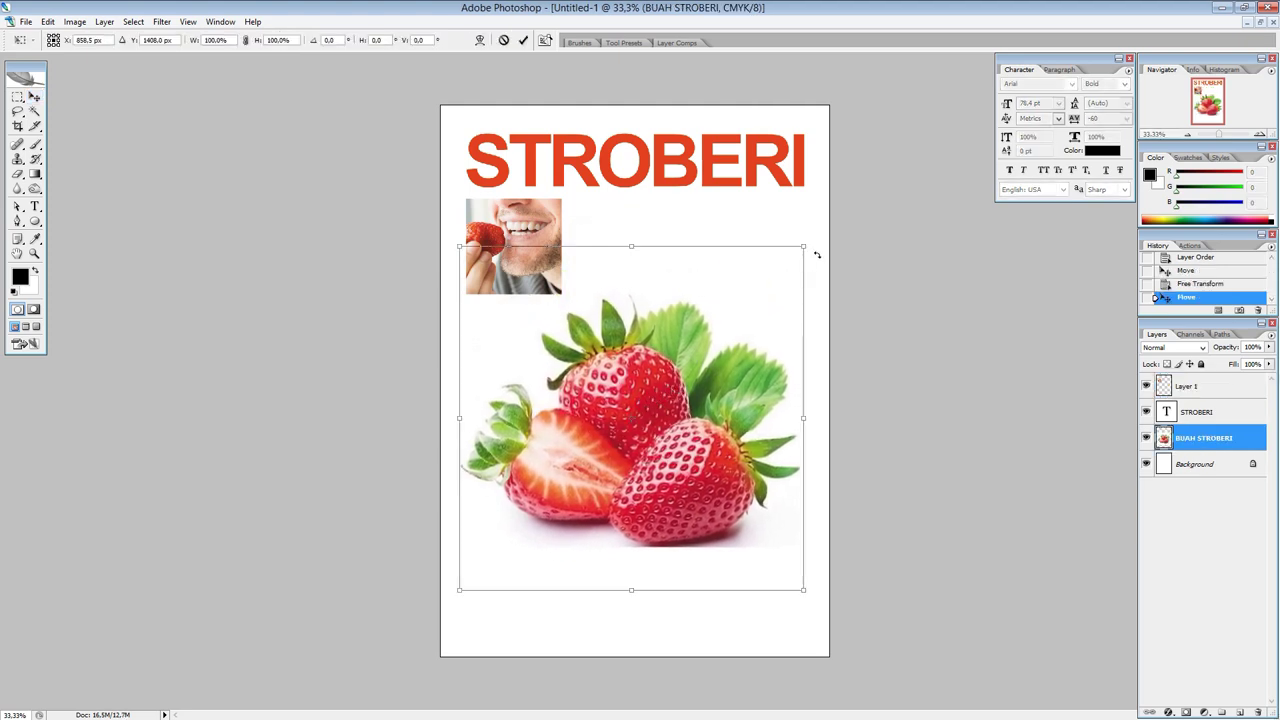
drag(806, 245, 822, 230)
drag(725, 368, 742, 372)
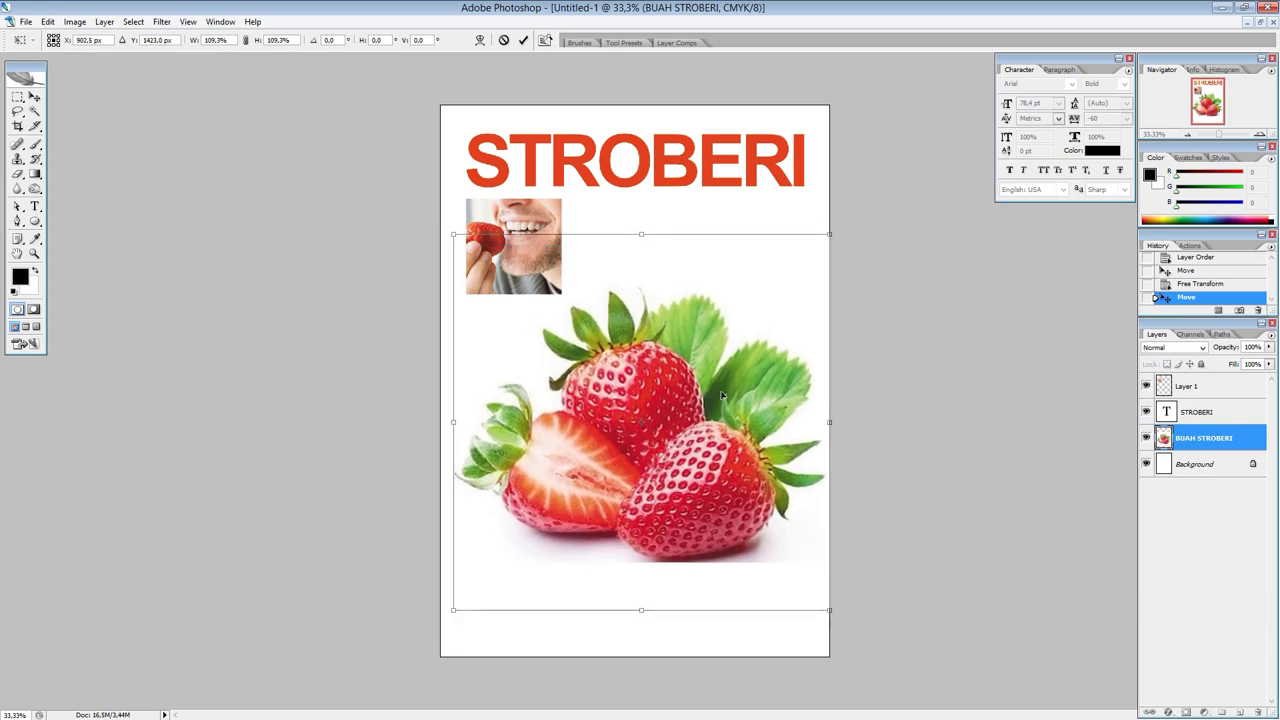
key(Return)
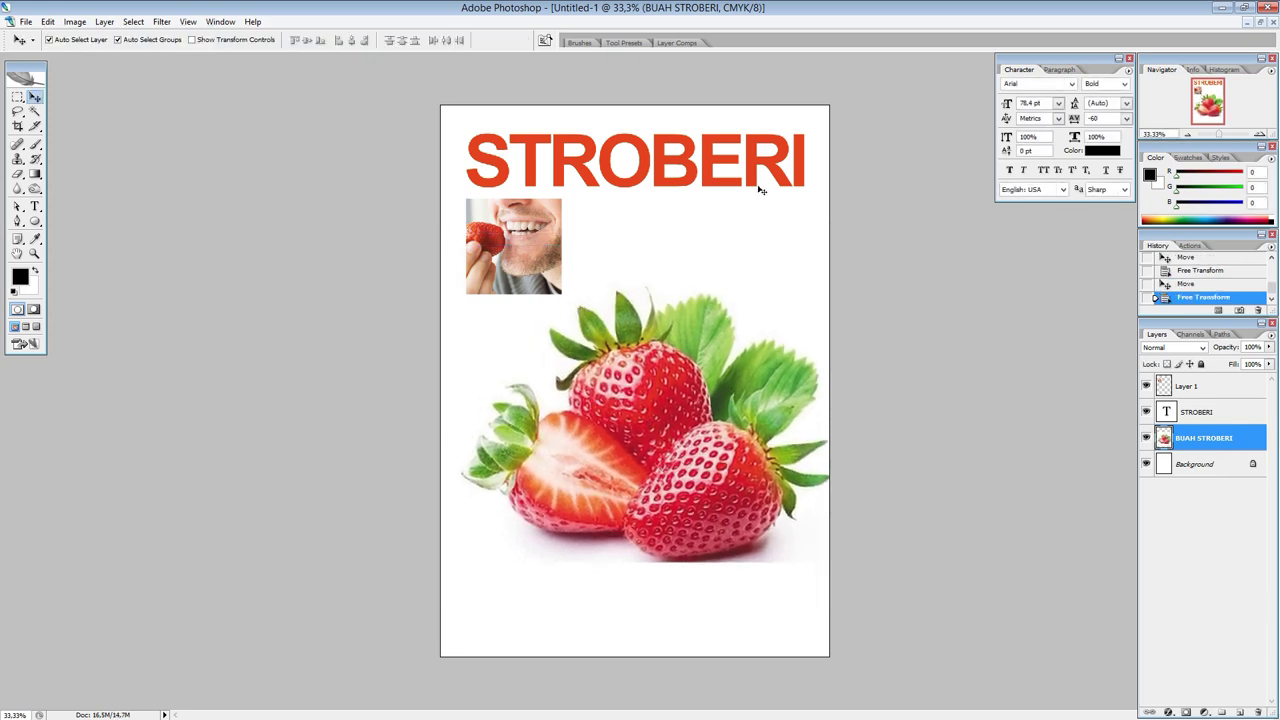
key(t)
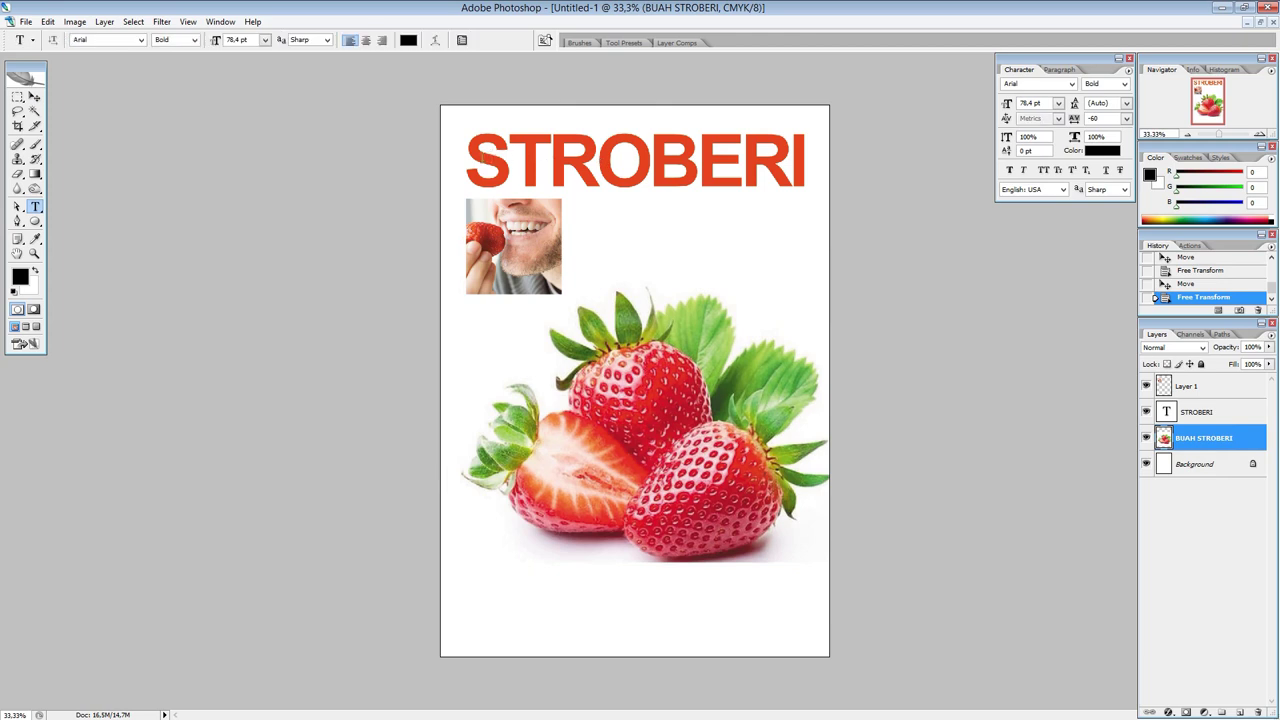
Step: Recolour the STROBERI headline to the deeper strawberry red d62124
drag(466, 160, 806, 160)
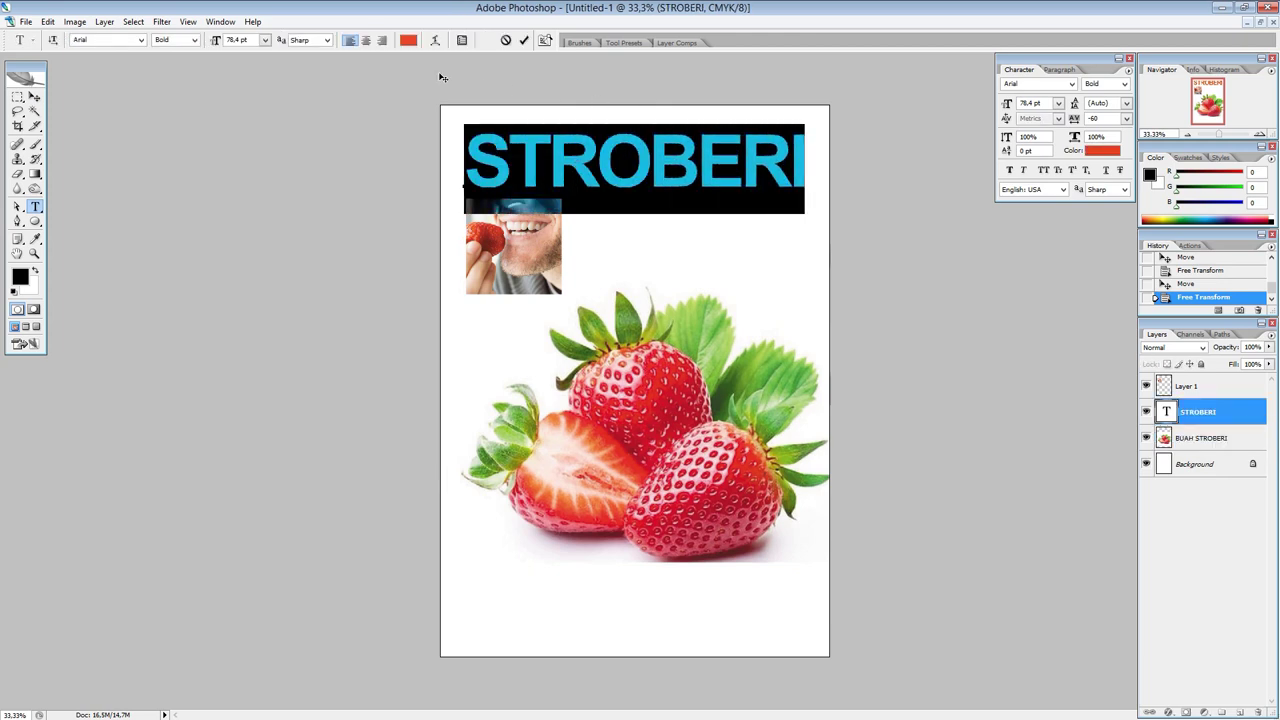
click(408, 41)
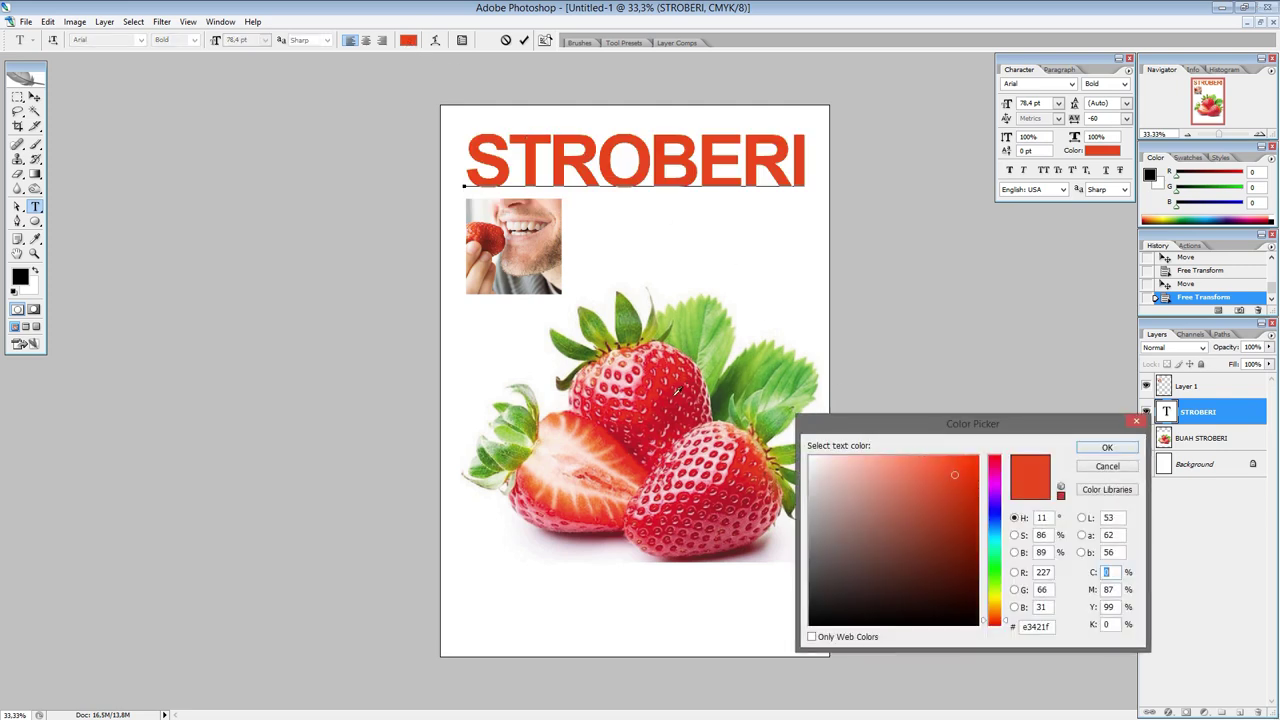
click(677, 391)
click(663, 392)
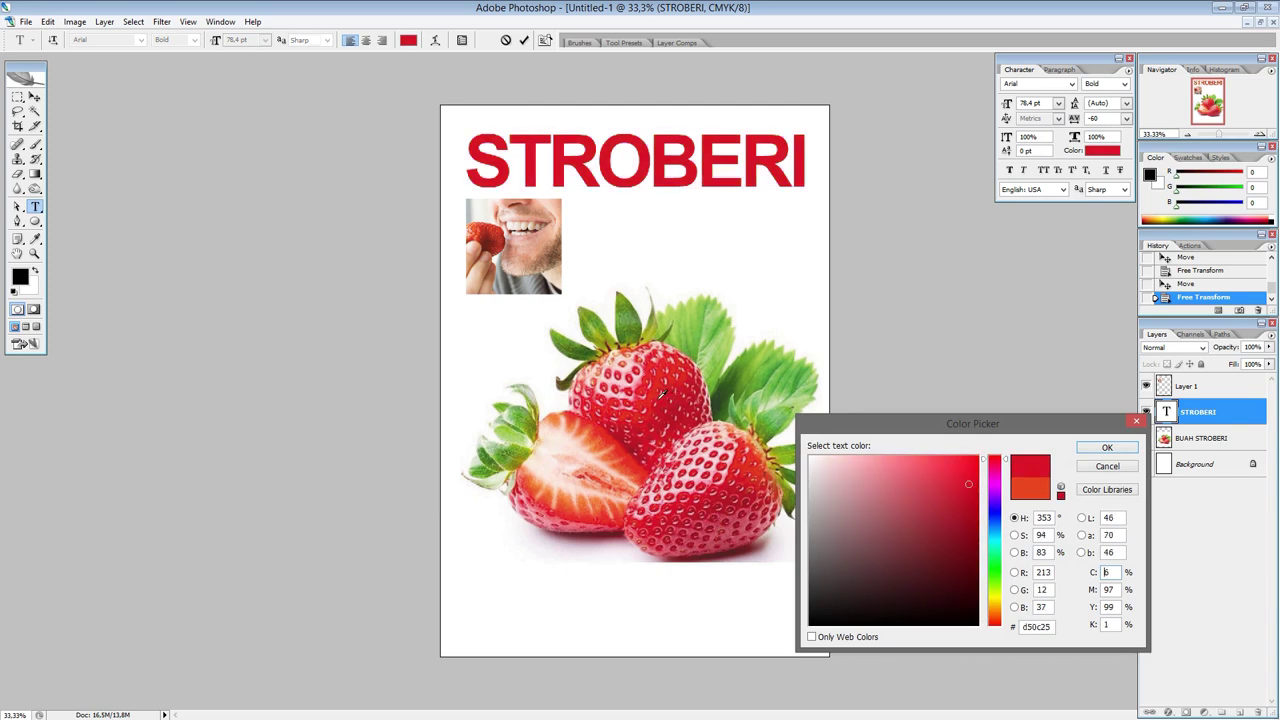
click(659, 386)
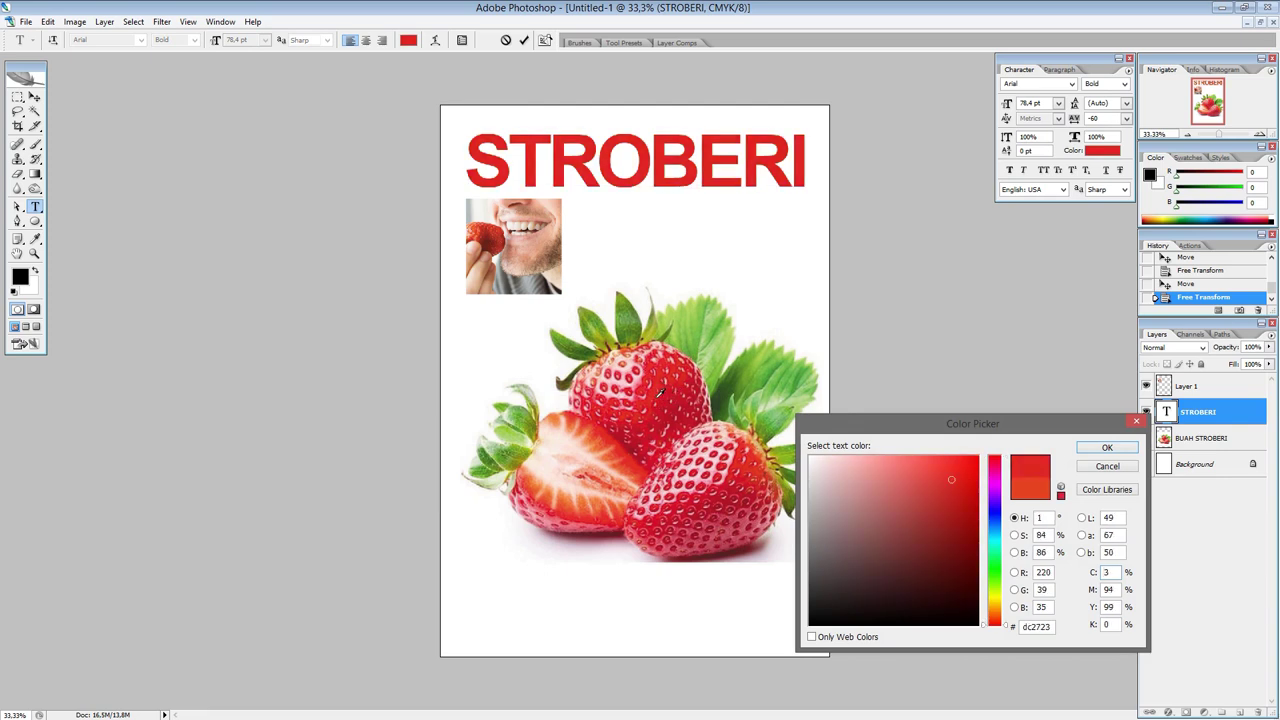
click(660, 394)
click(1100, 448)
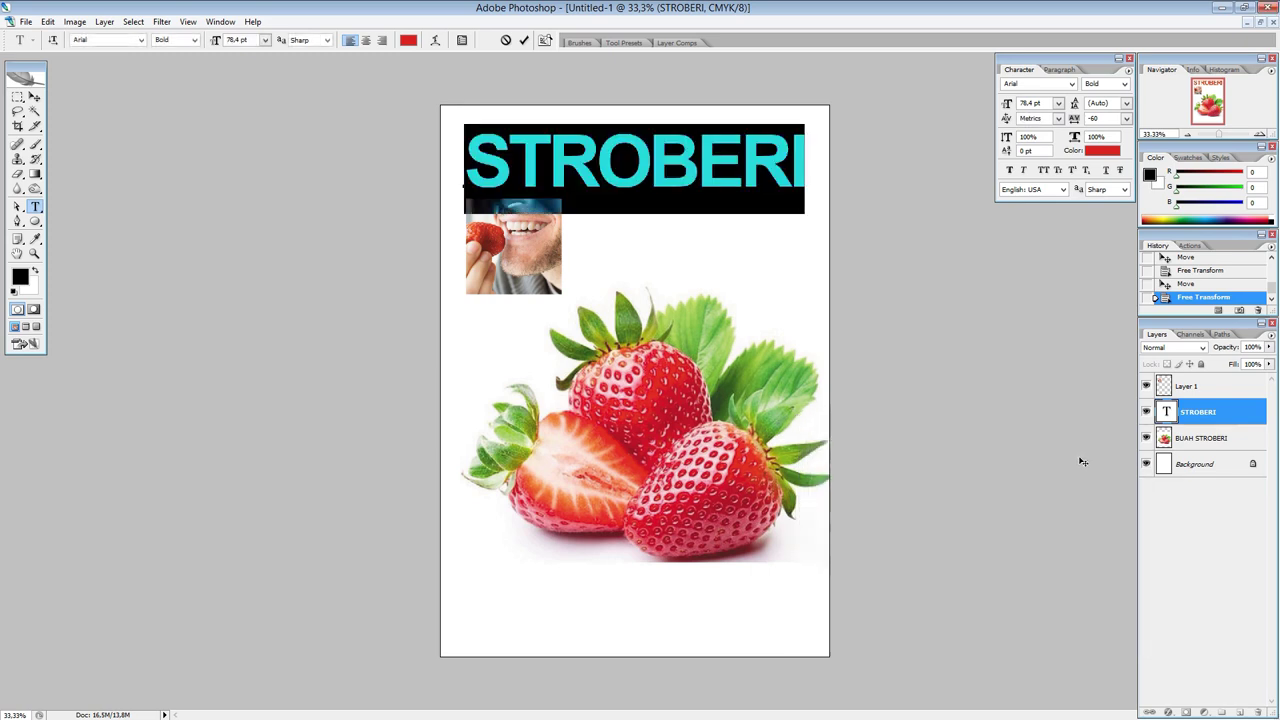
Step: Nudge the portrait photo slightly down and the strawberries picture slightly left
click(34, 96)
drag(541, 240, 536, 248)
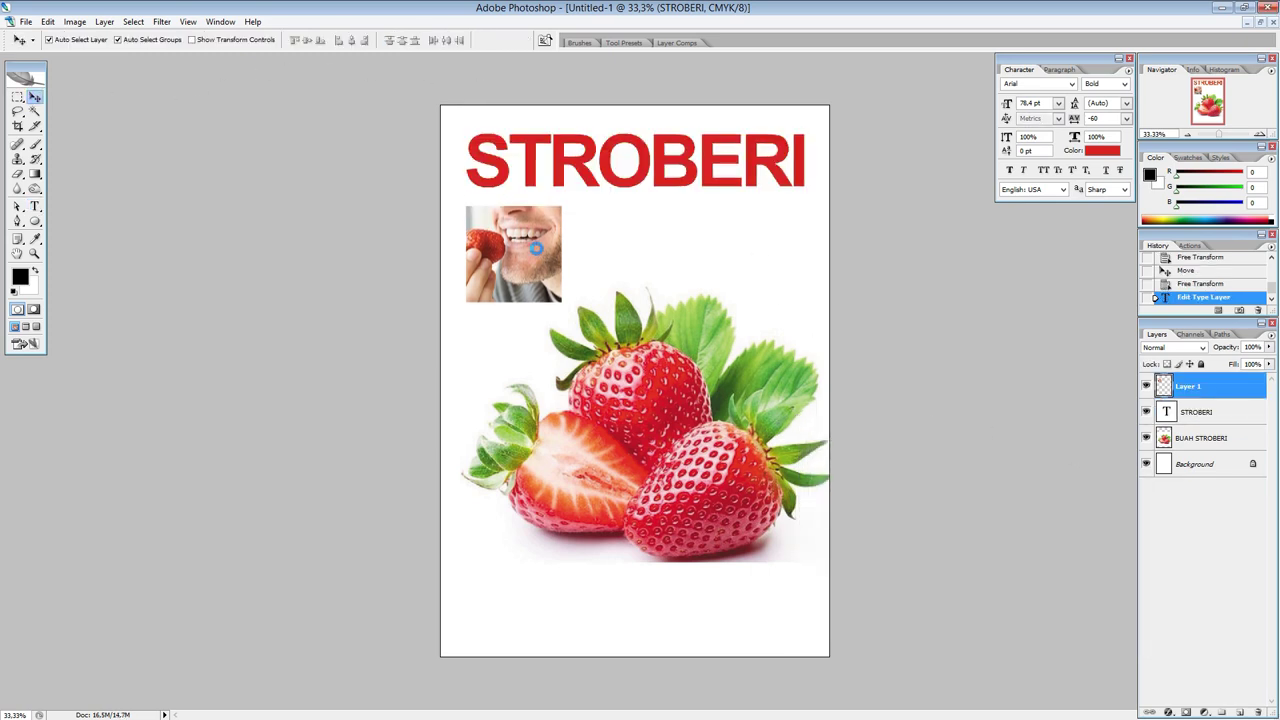
drag(678, 386, 679, 382)
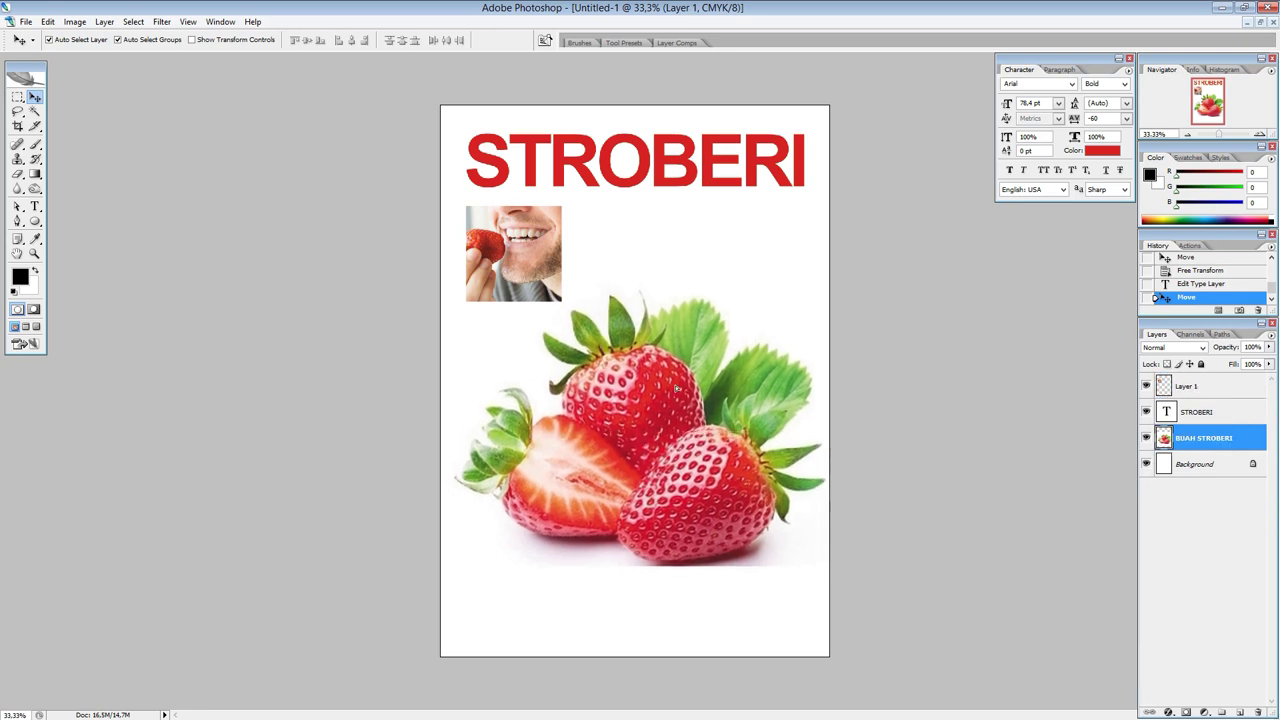
Step: Rename the STROBERI text layer to HEADLINE and lower the strawberry picture slightly
double_click(1197, 412)
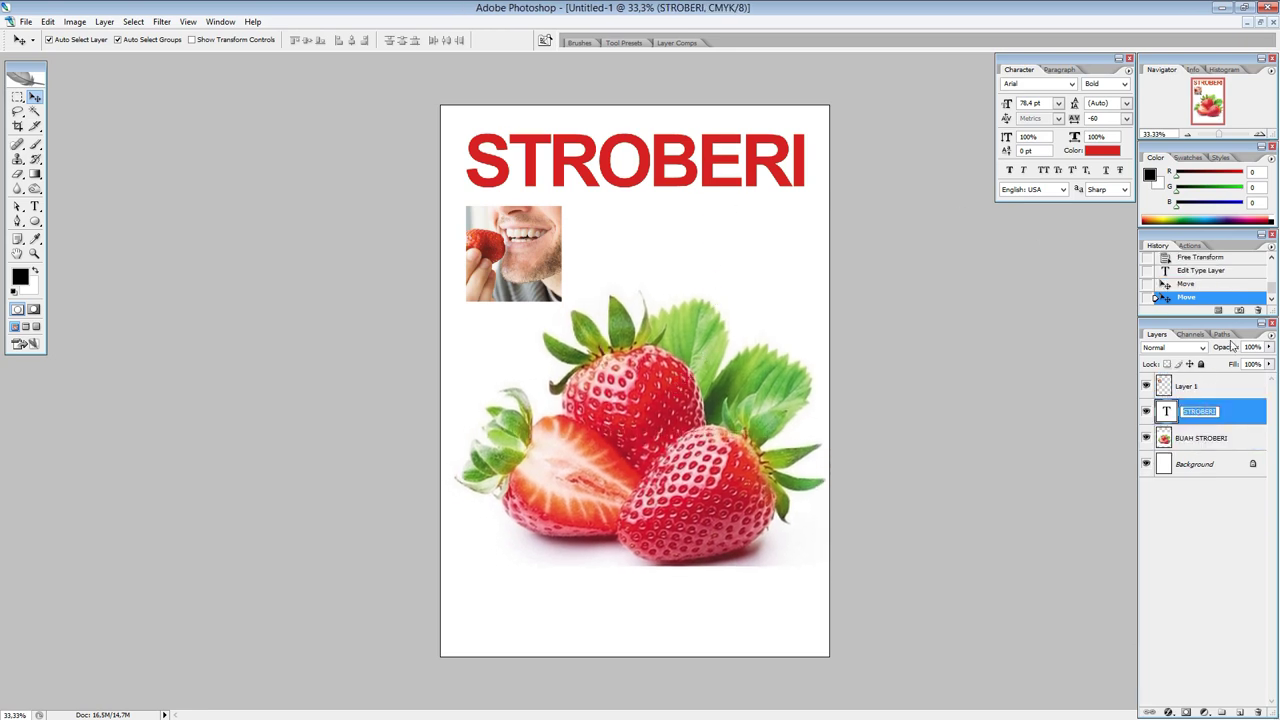
text(HEADLINE)
key(Return)
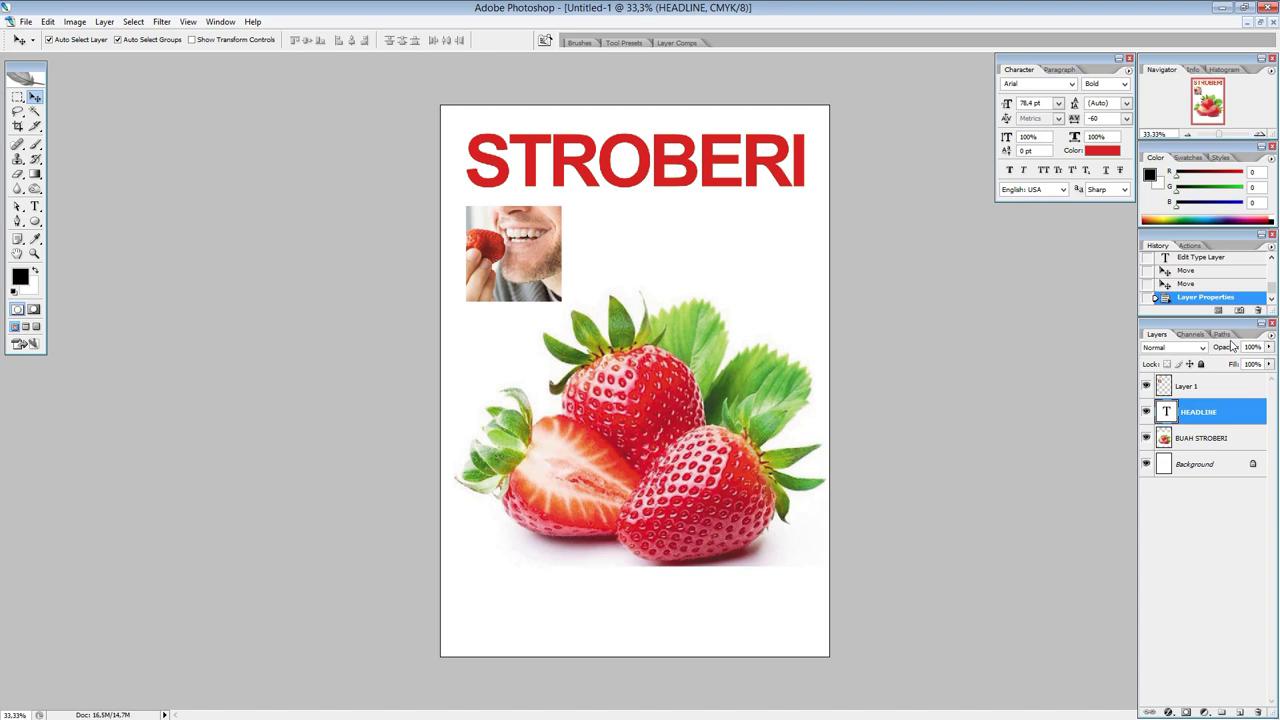
drag(676, 404, 690, 408)
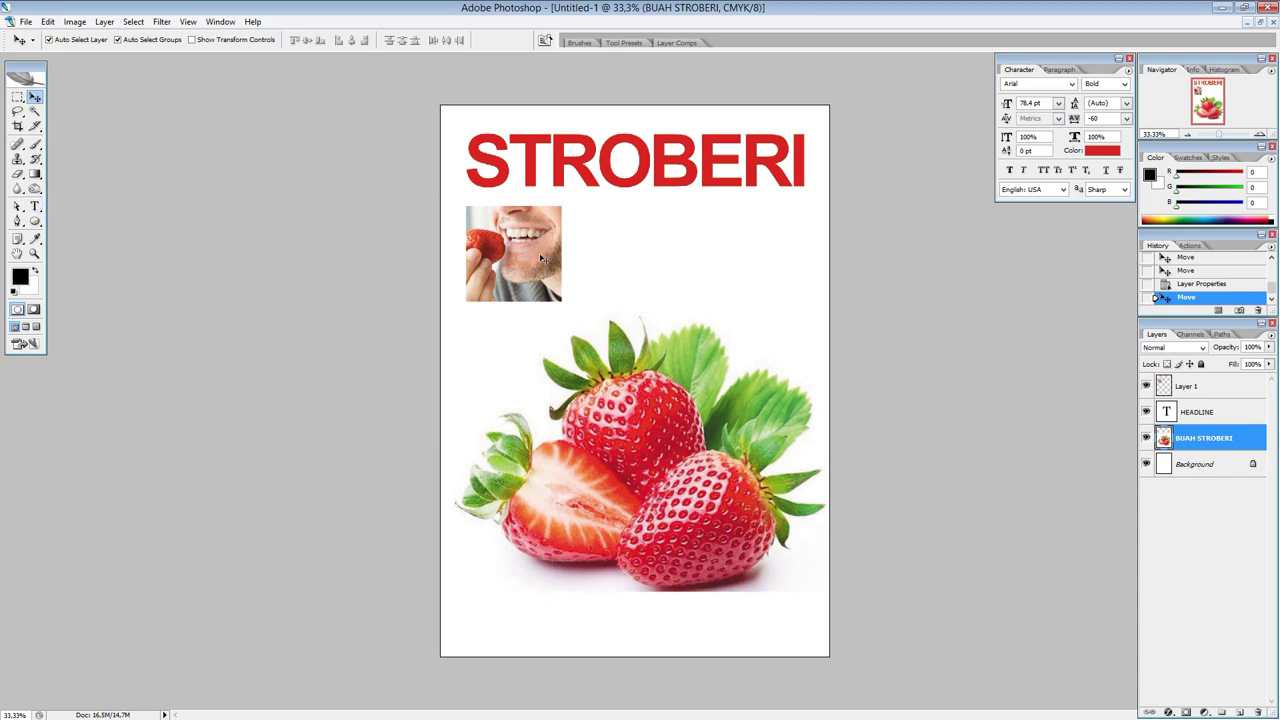
key(t)
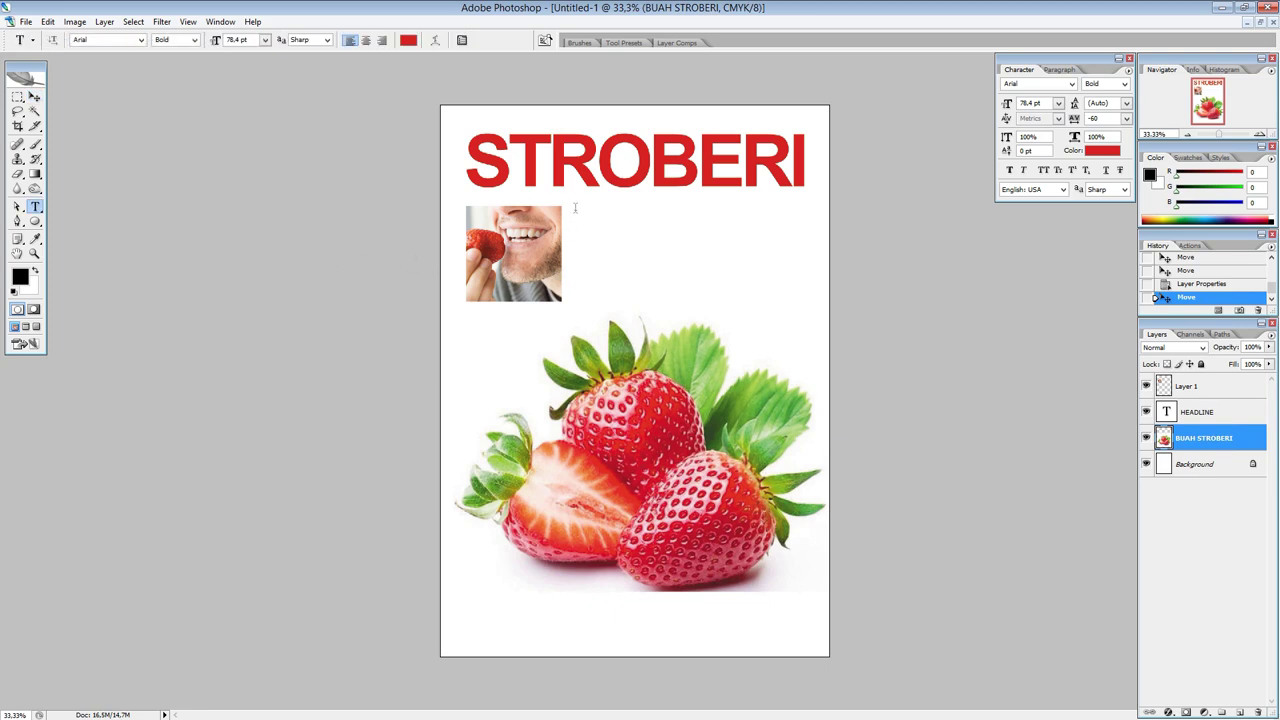
Step: Draw an empty paragraph text box (Layer 2) right of the portrait, then minimise Photoshop
click(574, 207)
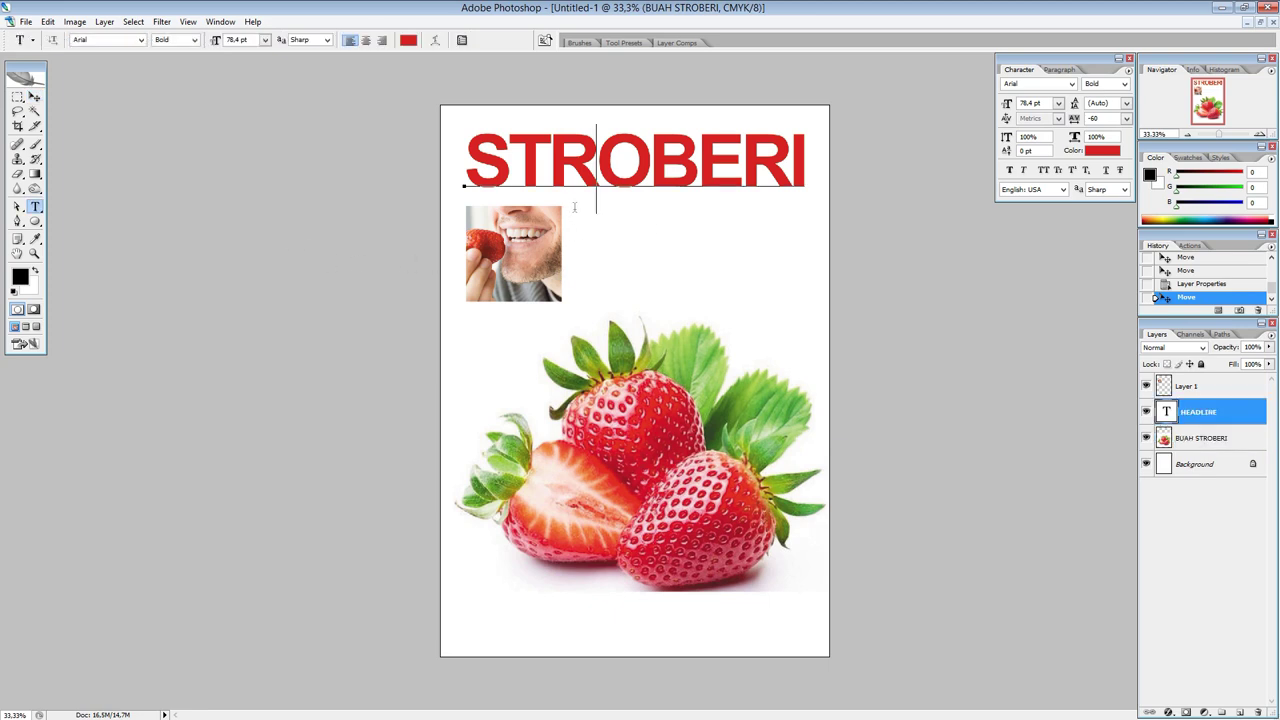
click(34, 97)
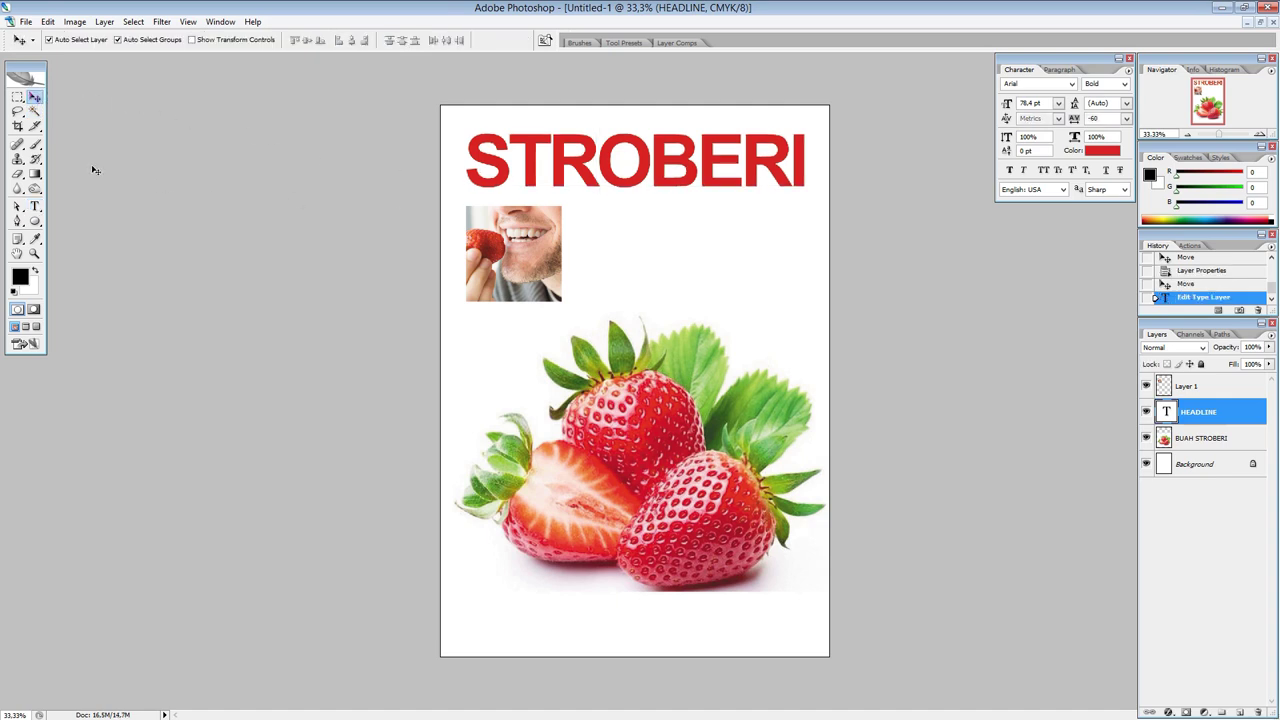
click(34, 206)
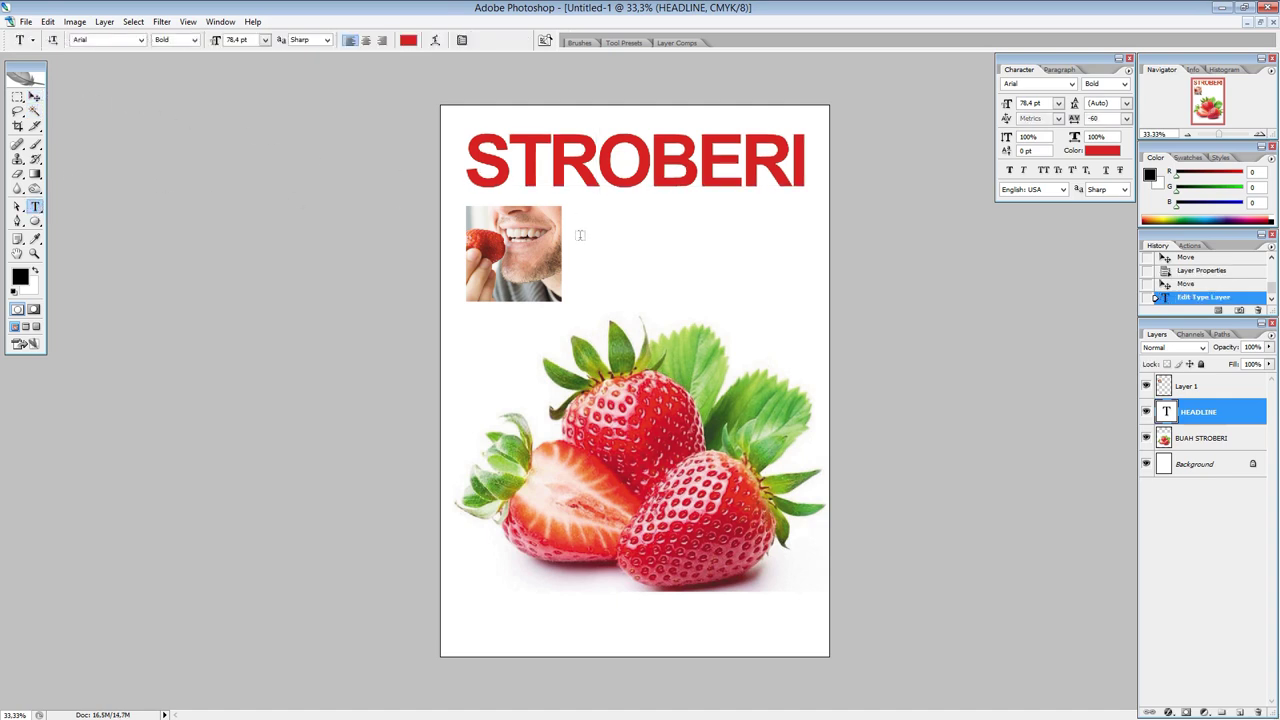
mouse_move(578, 234)
mouse_down()
mouse_move(716, 298)
mouse_move(800, 307)
mouse_up()
drag(800, 307, 803, 310)
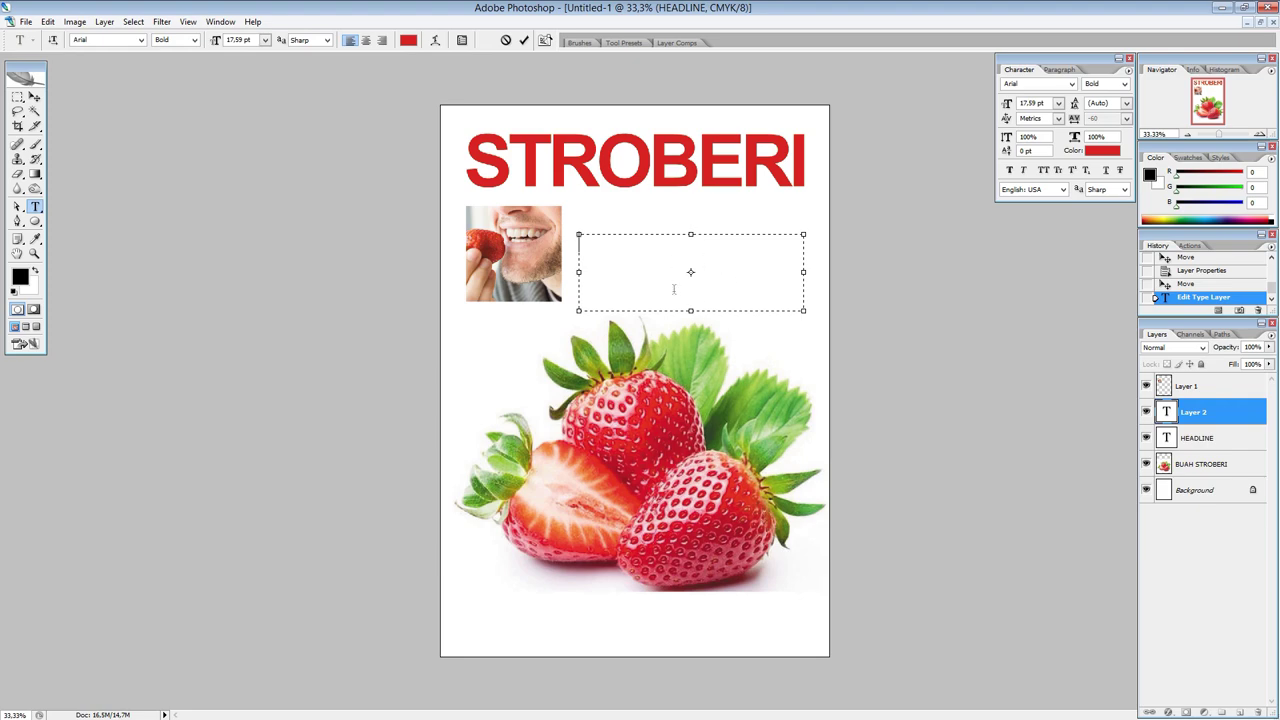
click(1222, 7)
Step: Copy the 'Sed ut perspiciatis' Section 1.10.32 passage from lipsum.com and return to Photoshop
key(alt+Tab)
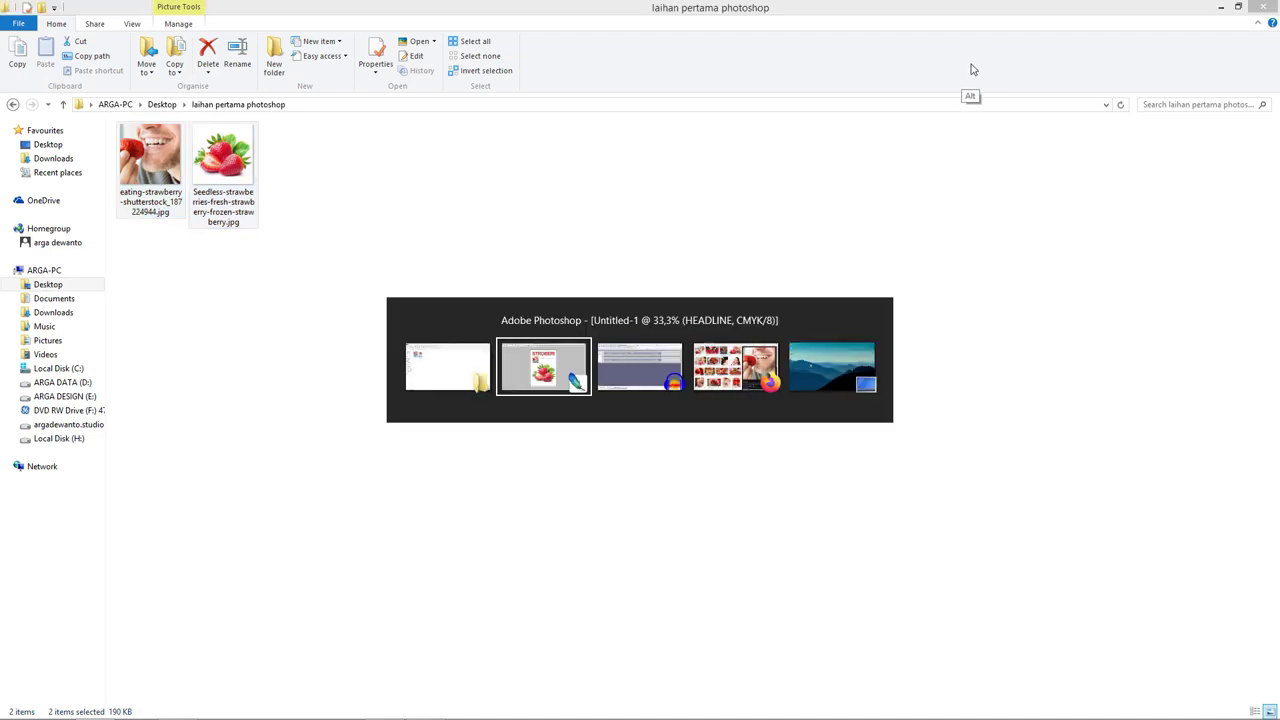
key(alt+Tab)
key(alt+Tab)
key(alt+Tab)
key(alt+Tab)
key(alt+Tab)
key(alt+Tab)
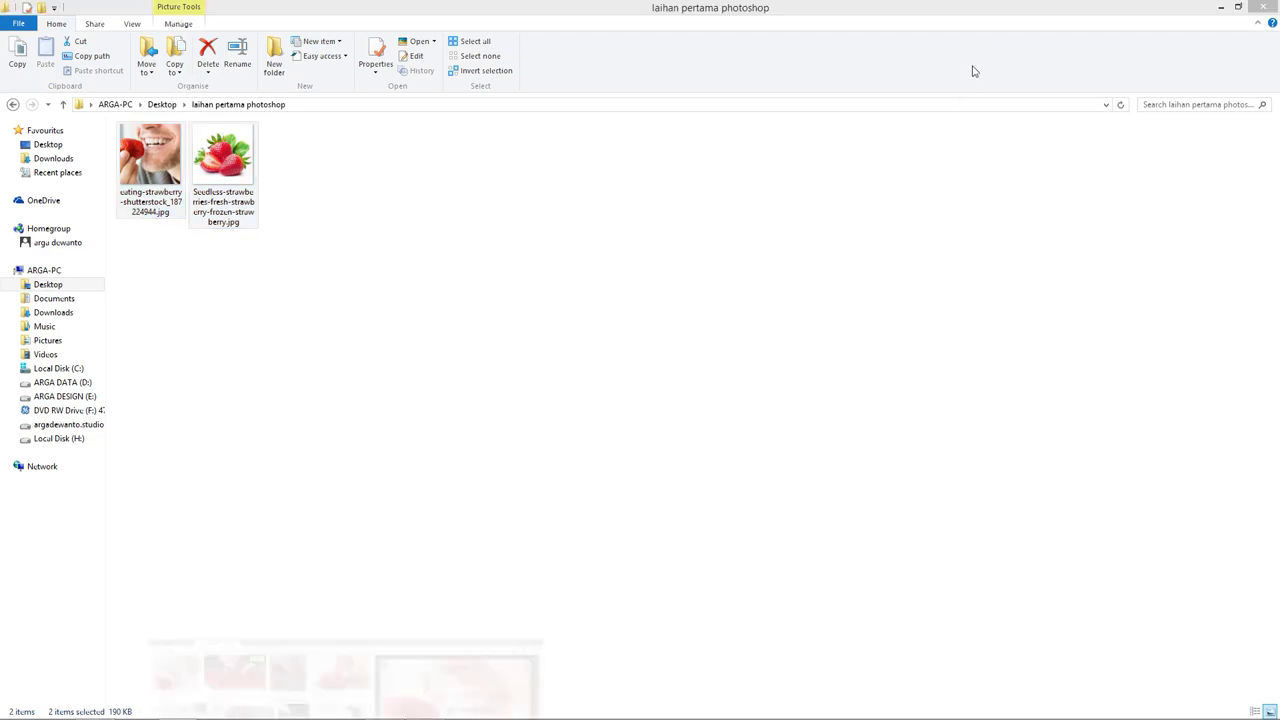
key(alt+Tab)
click(392, 14)
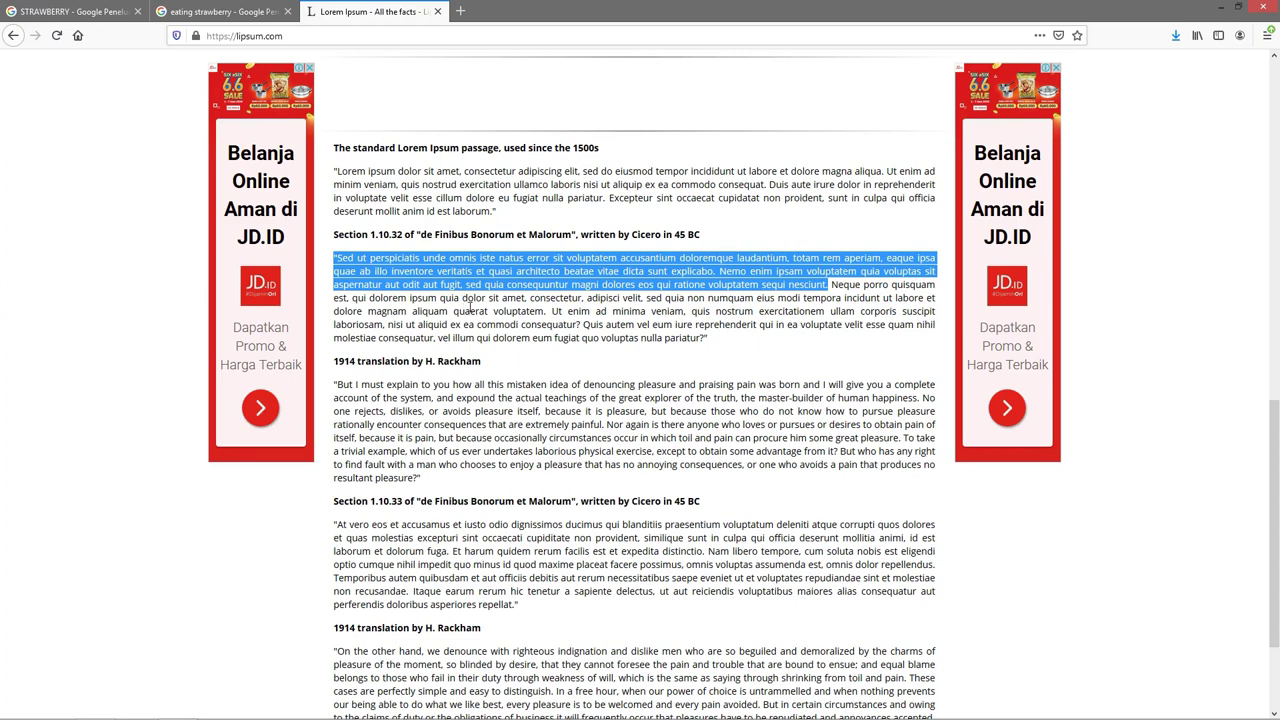
right_click(390, 271)
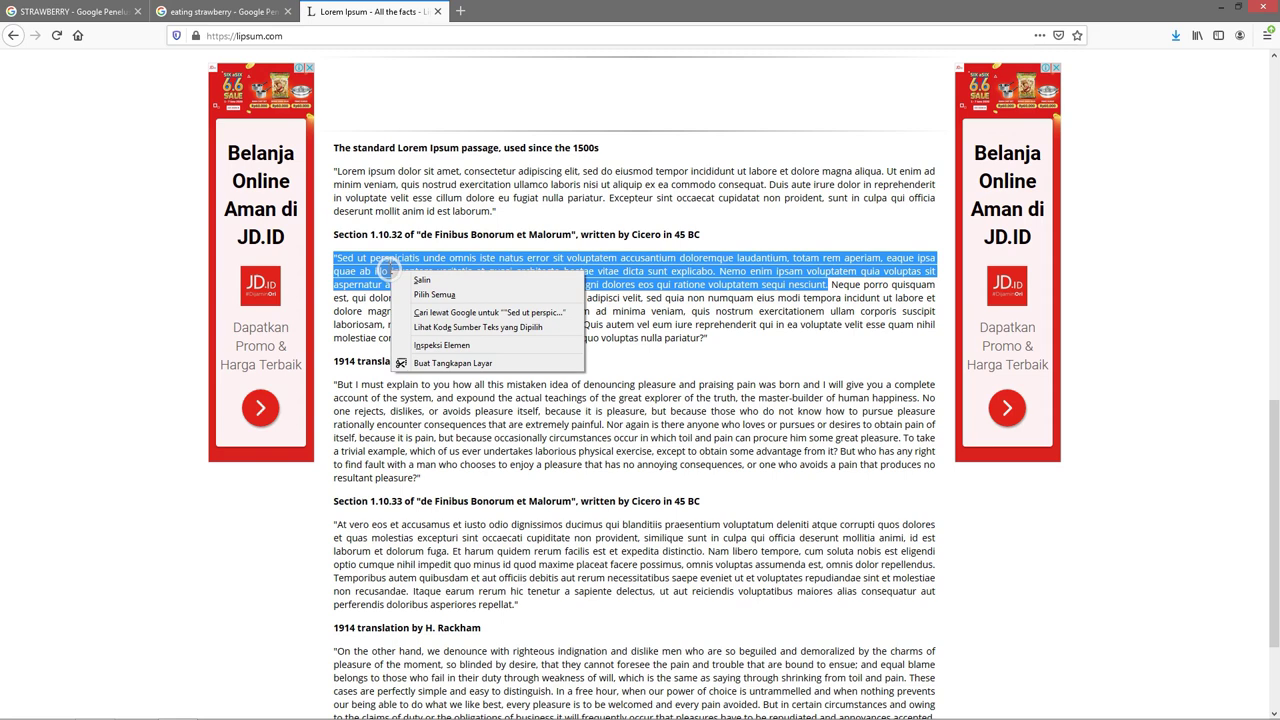
click(434, 282)
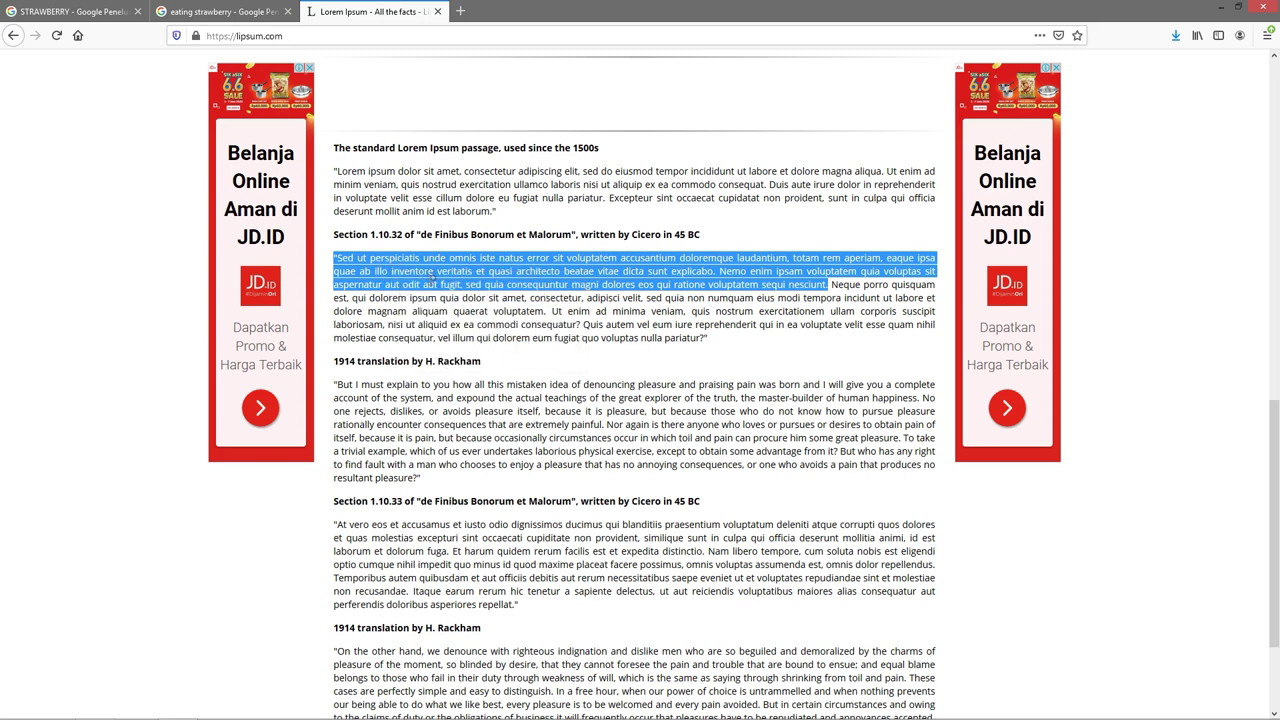
click(1222, 9)
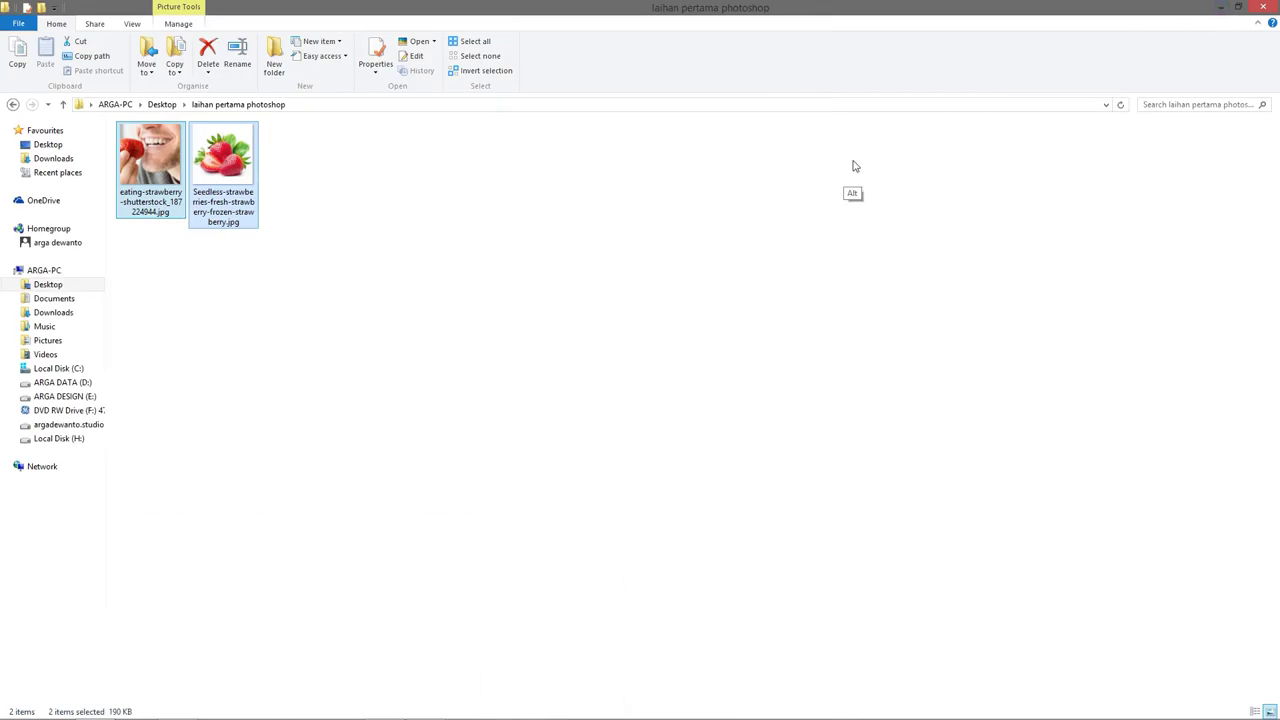
key(alt+Tab)
key(alt+Tab)
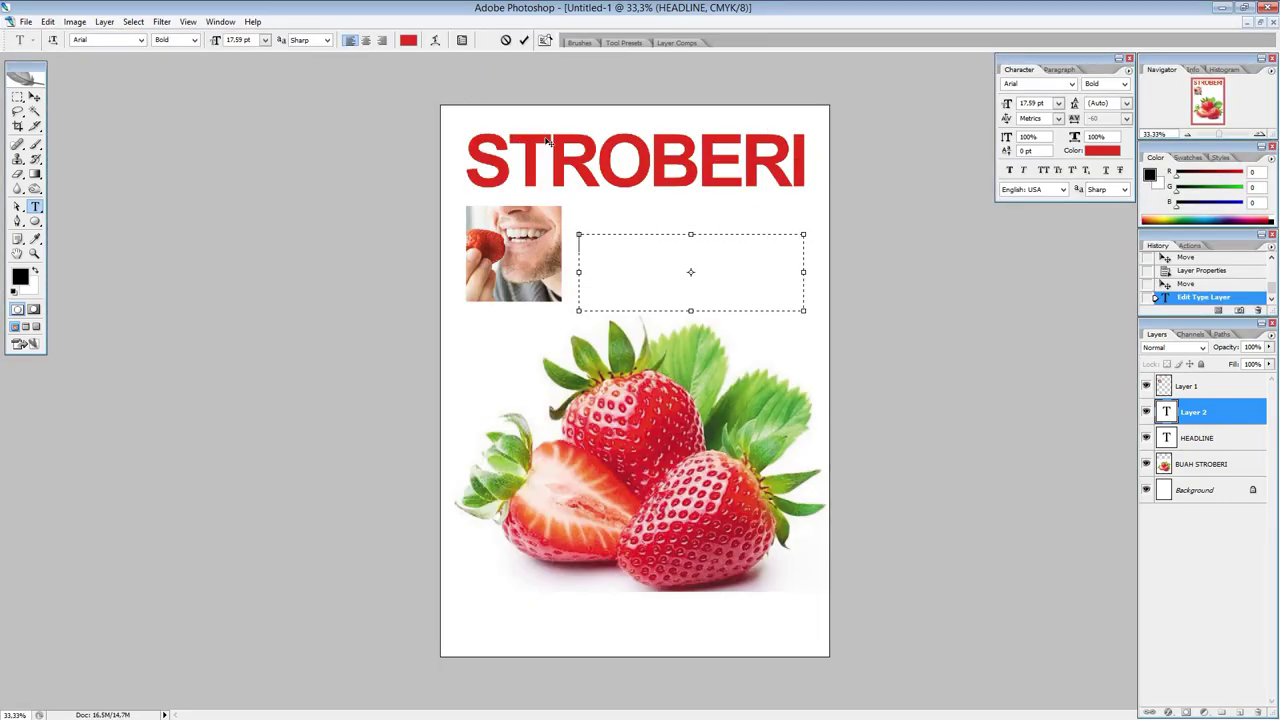
Step: Paste the copied passage into the text box and start reducing its font size
right_click(603, 244)
click(640, 302)
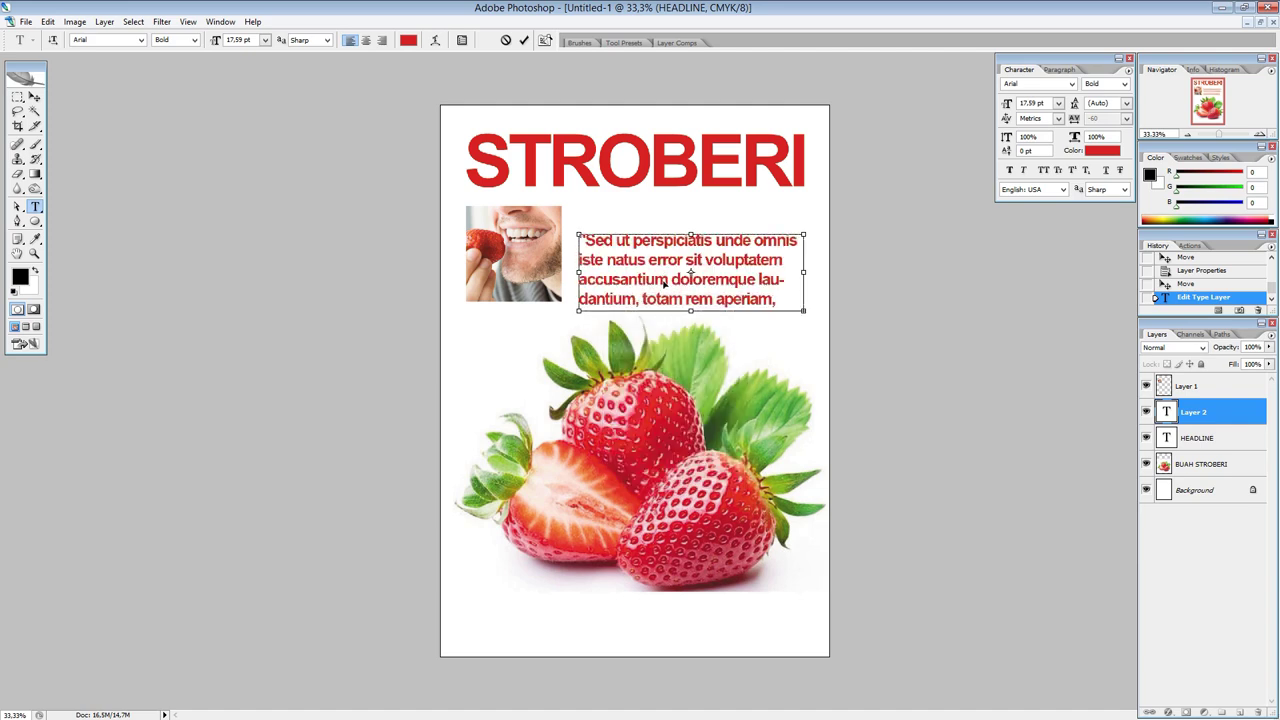
key(ctrl+a)
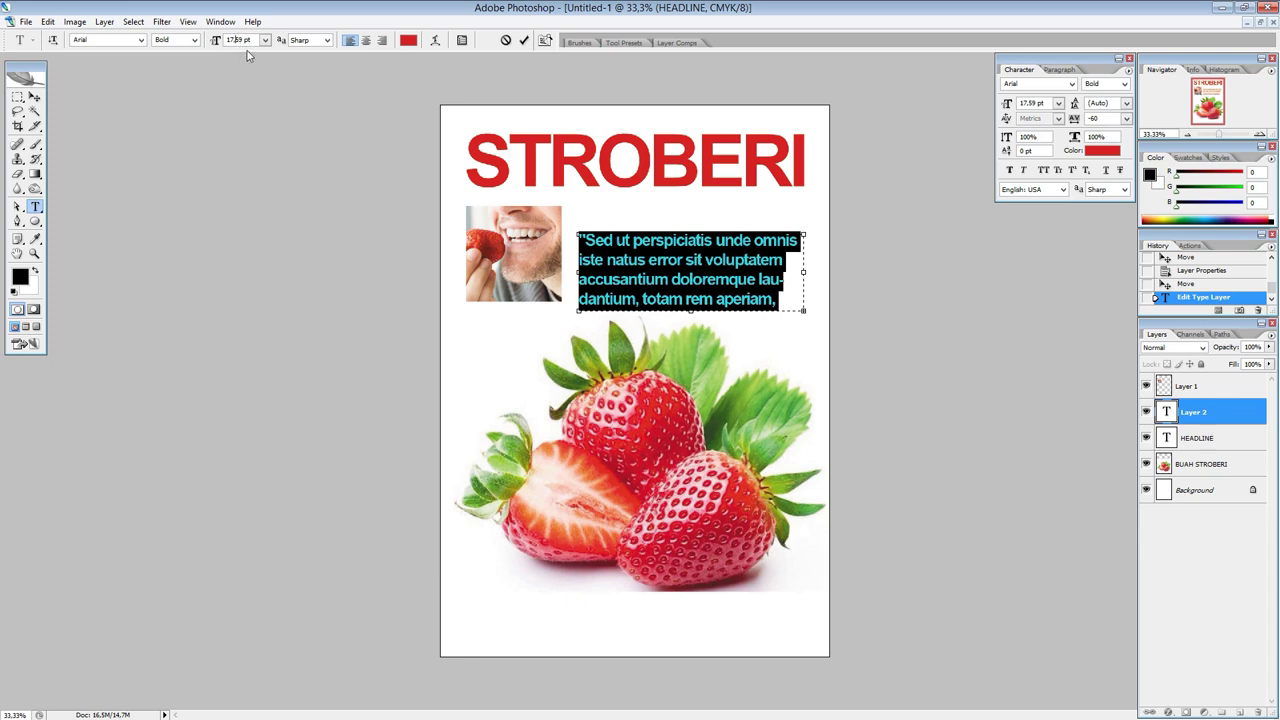
key(Down)
key(Down)
key(Down)
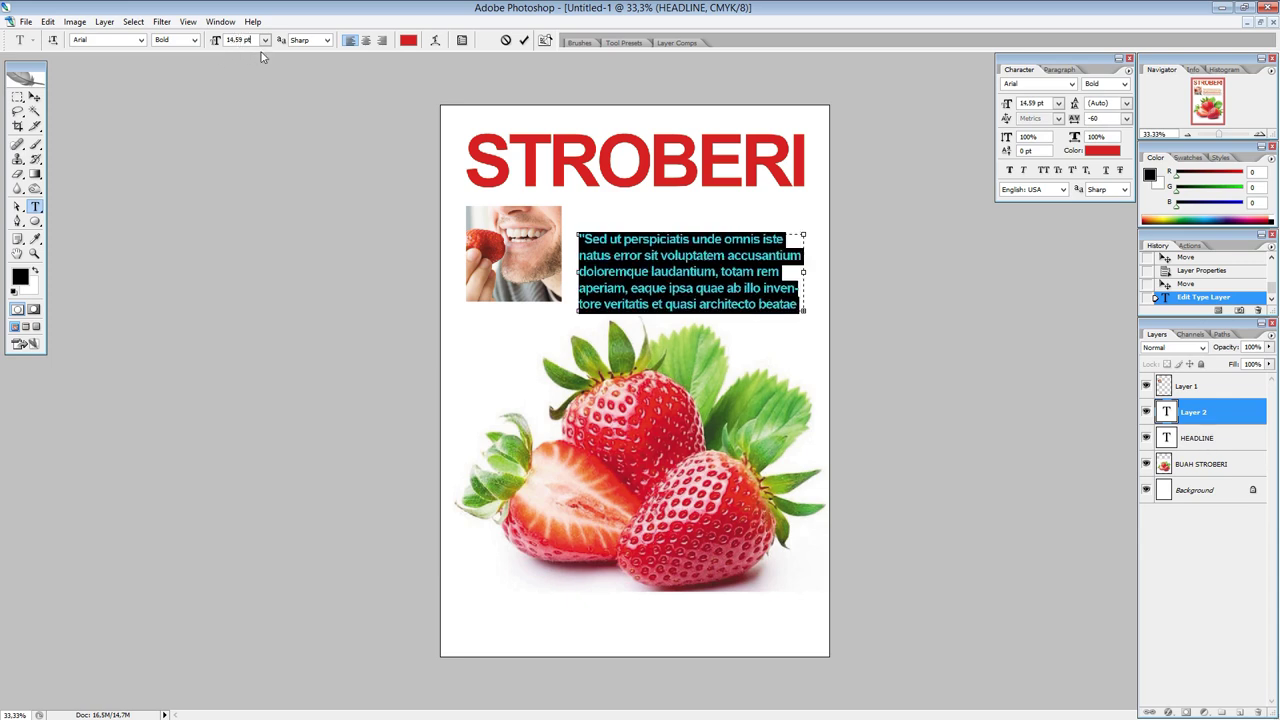
key(Down)
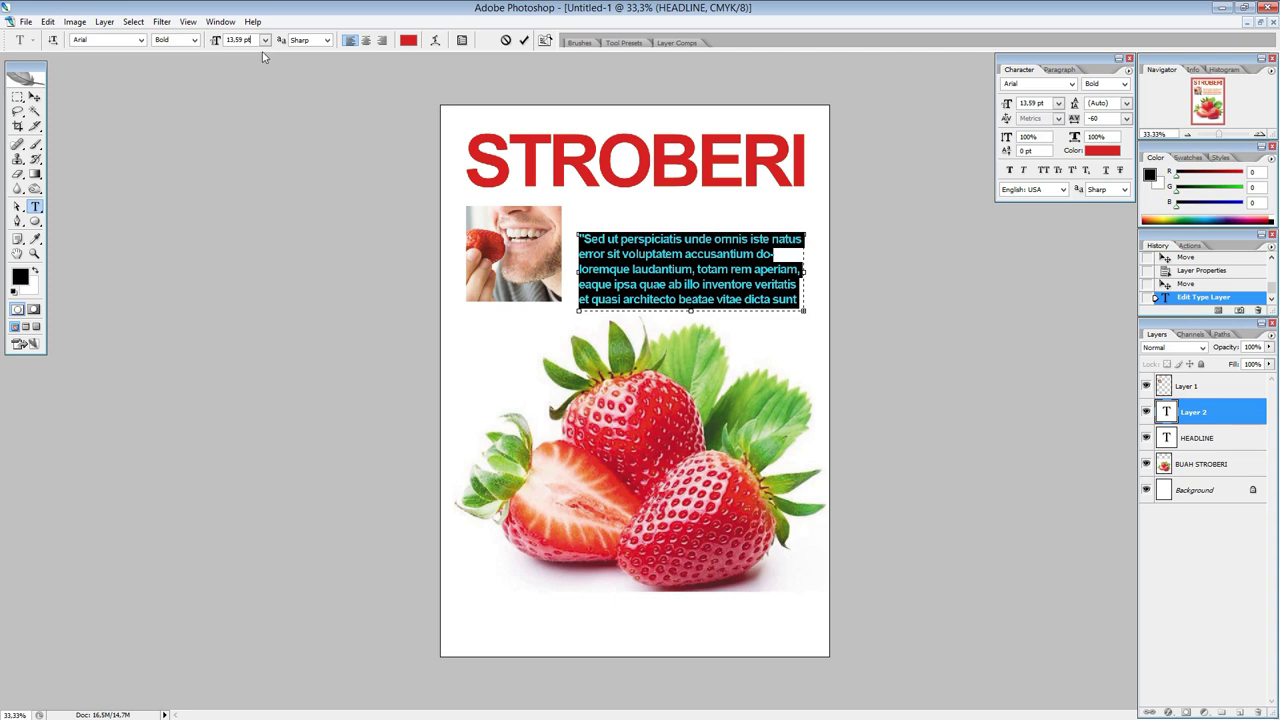
key(Down)
key(Down)
key(Down)
key(Down)
key(Down)
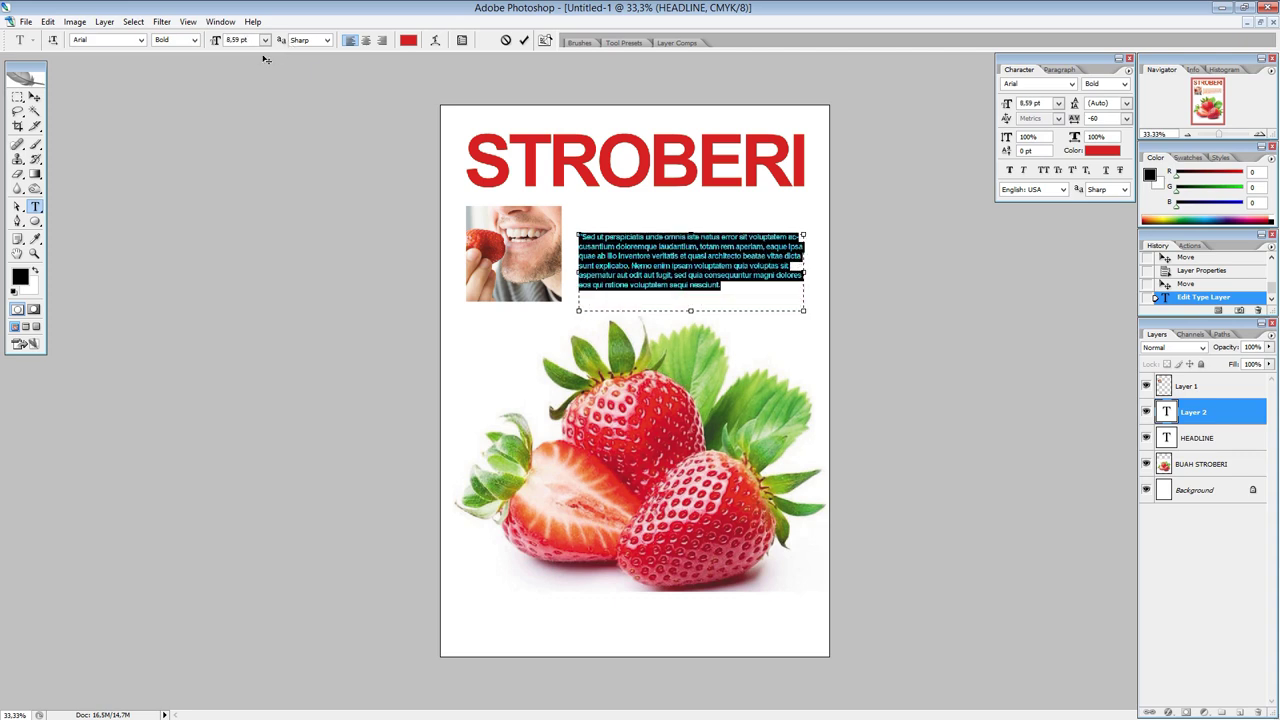
Step: Set the paragraph to Regular weight at 9.59 pt and align it with the photo's top
click(194, 40)
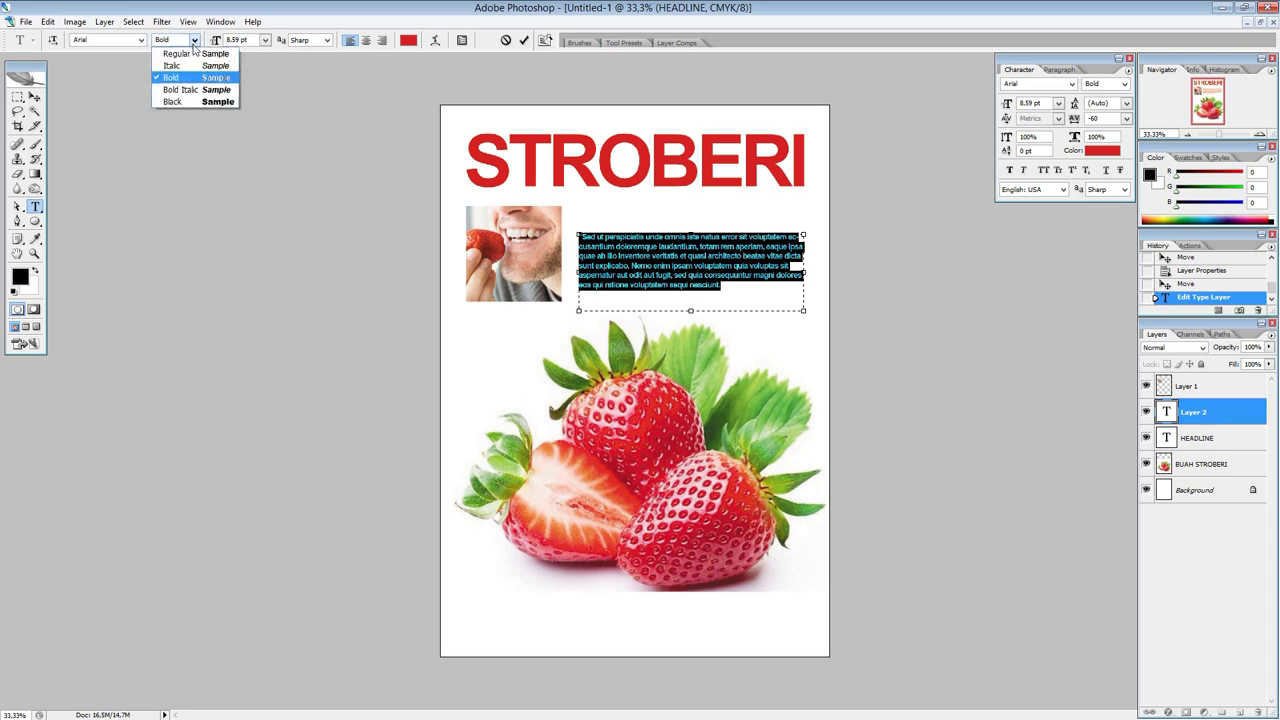
click(176, 53)
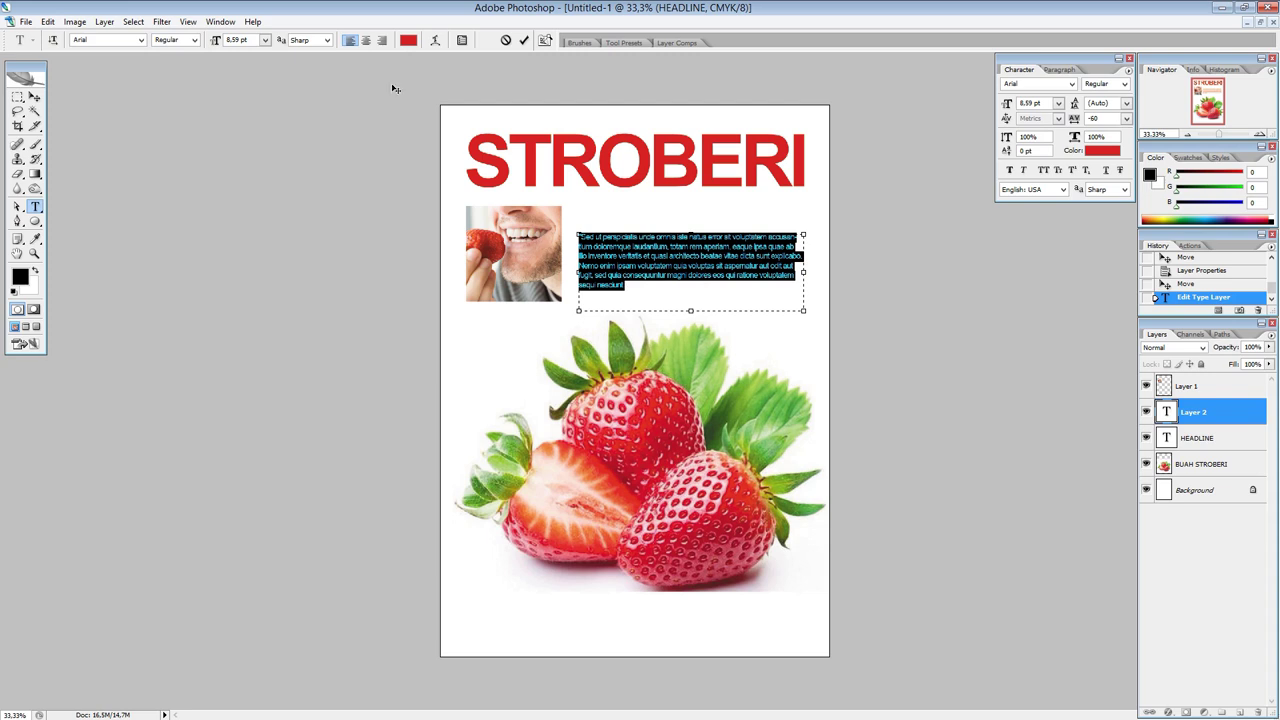
key(Up)
key(Up)
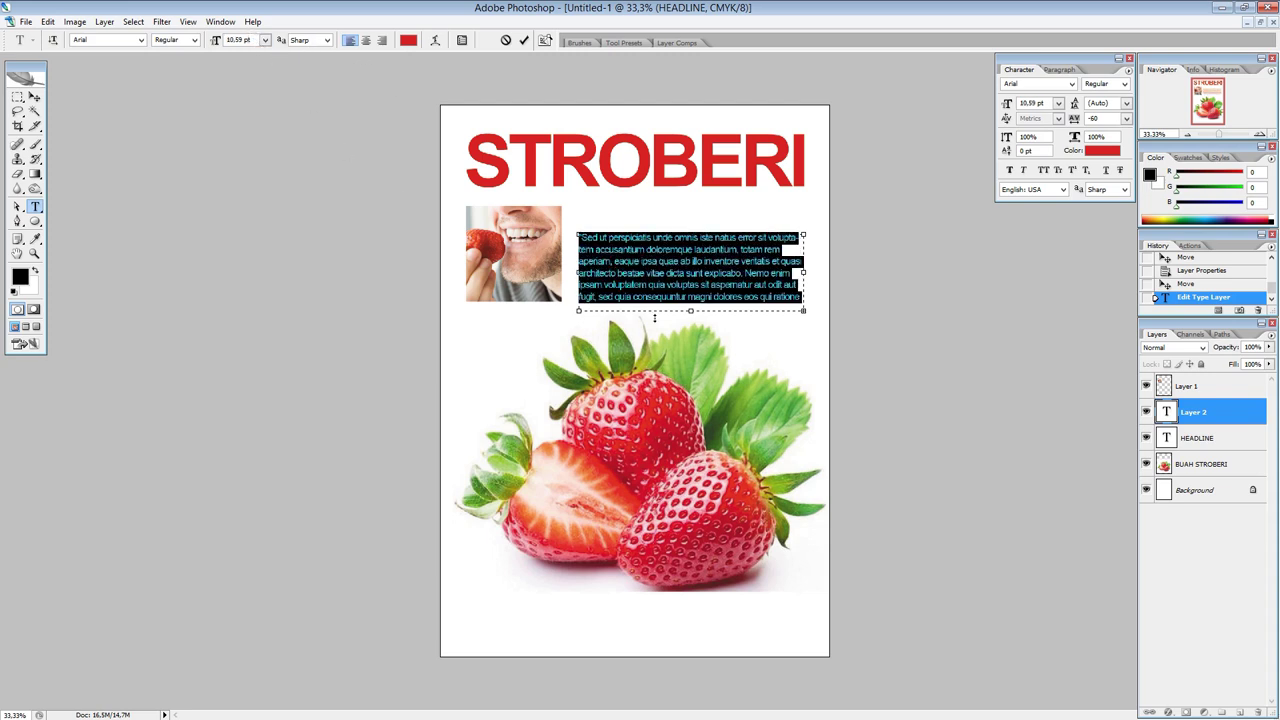
key(Up)
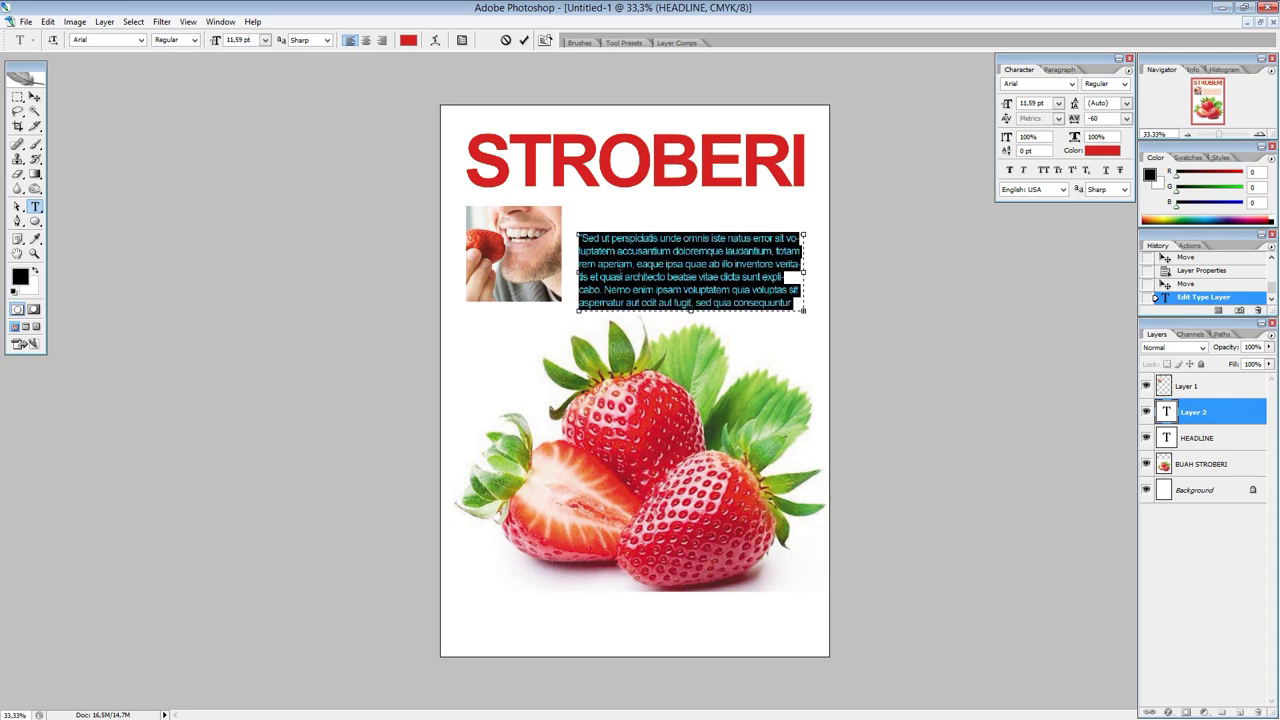
key(Down)
key(Down)
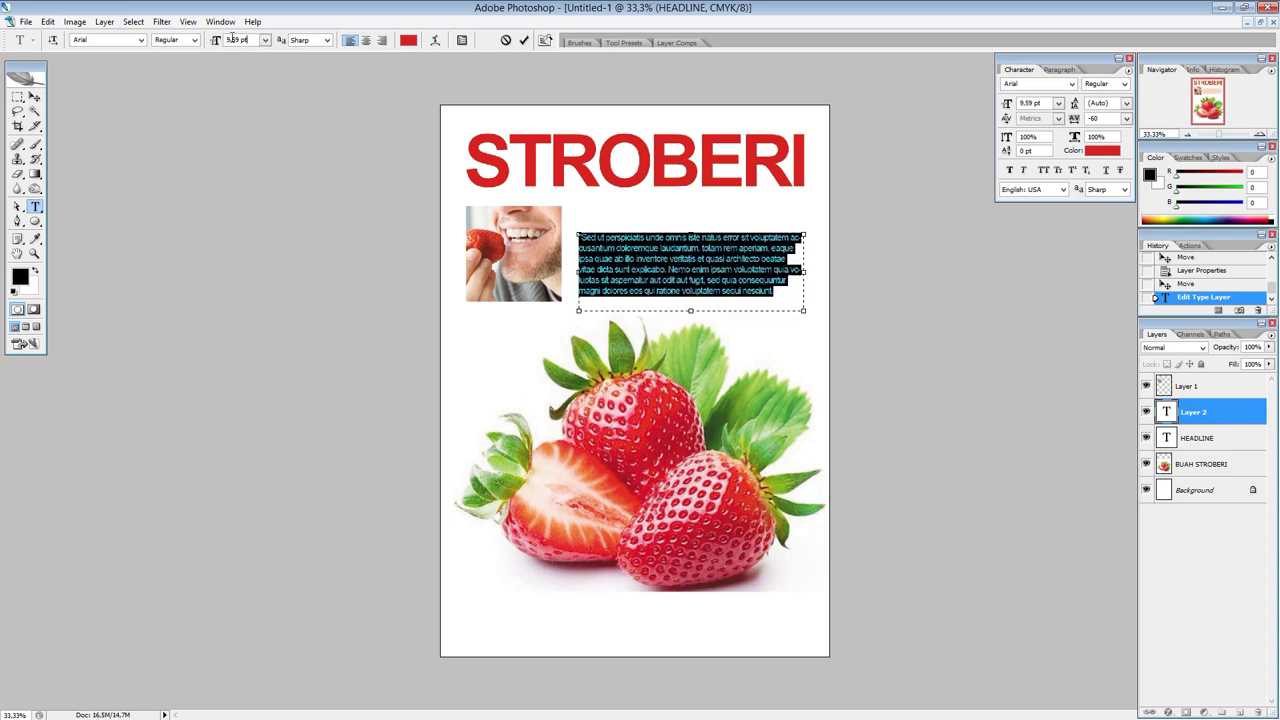
click(34, 96)
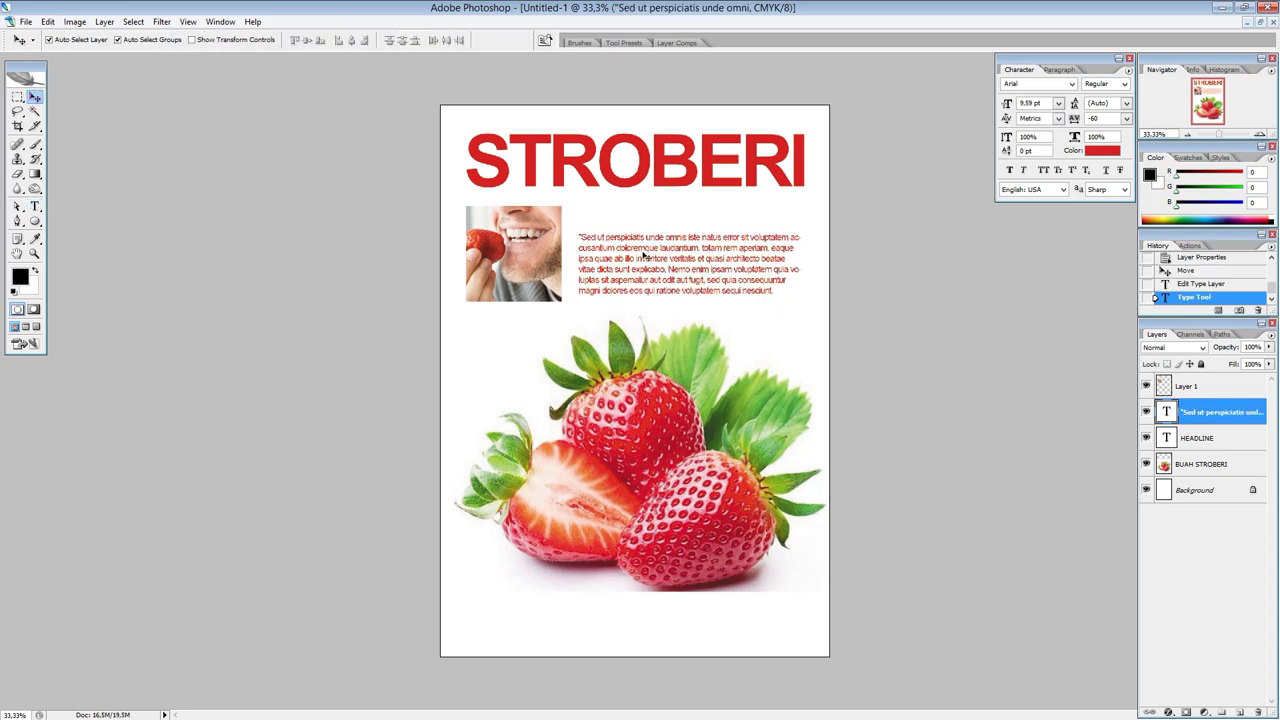
drag(650, 230, 647, 243)
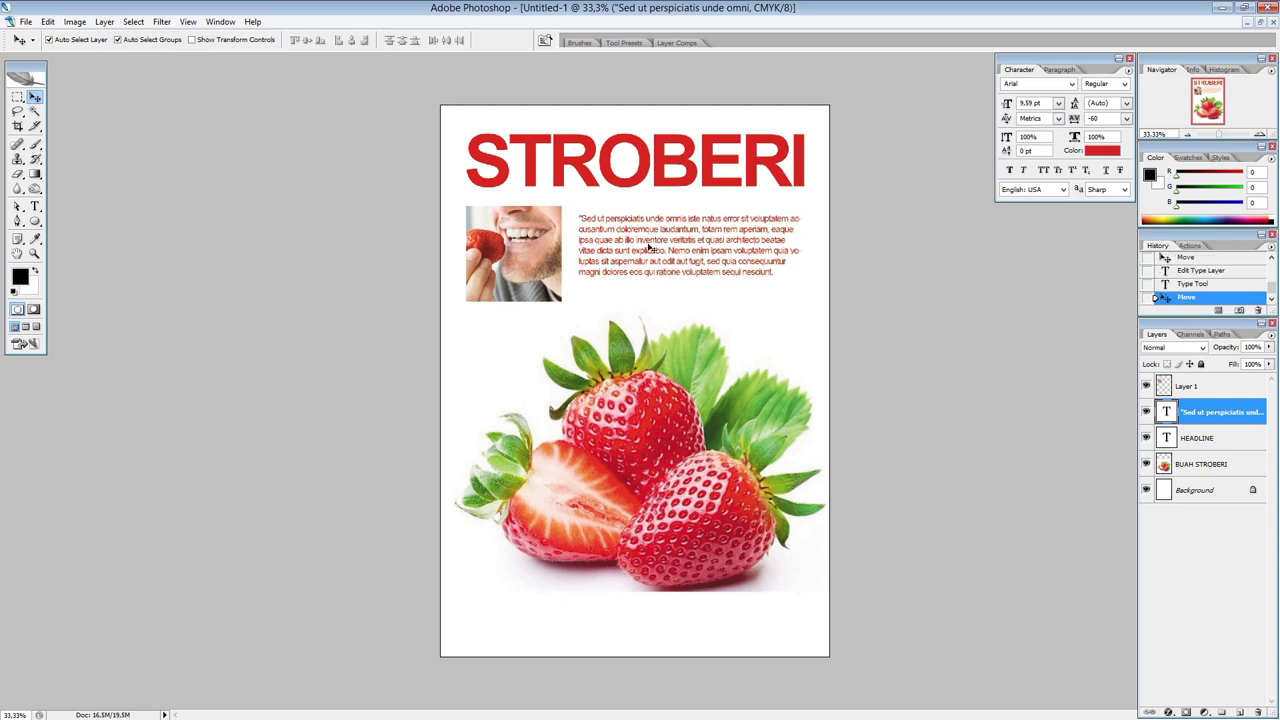
Step: Colour the whole paragraph dark grey #2c2c2c
key(t)
click(690, 250)
key(ctrl+a)
click(408, 40)
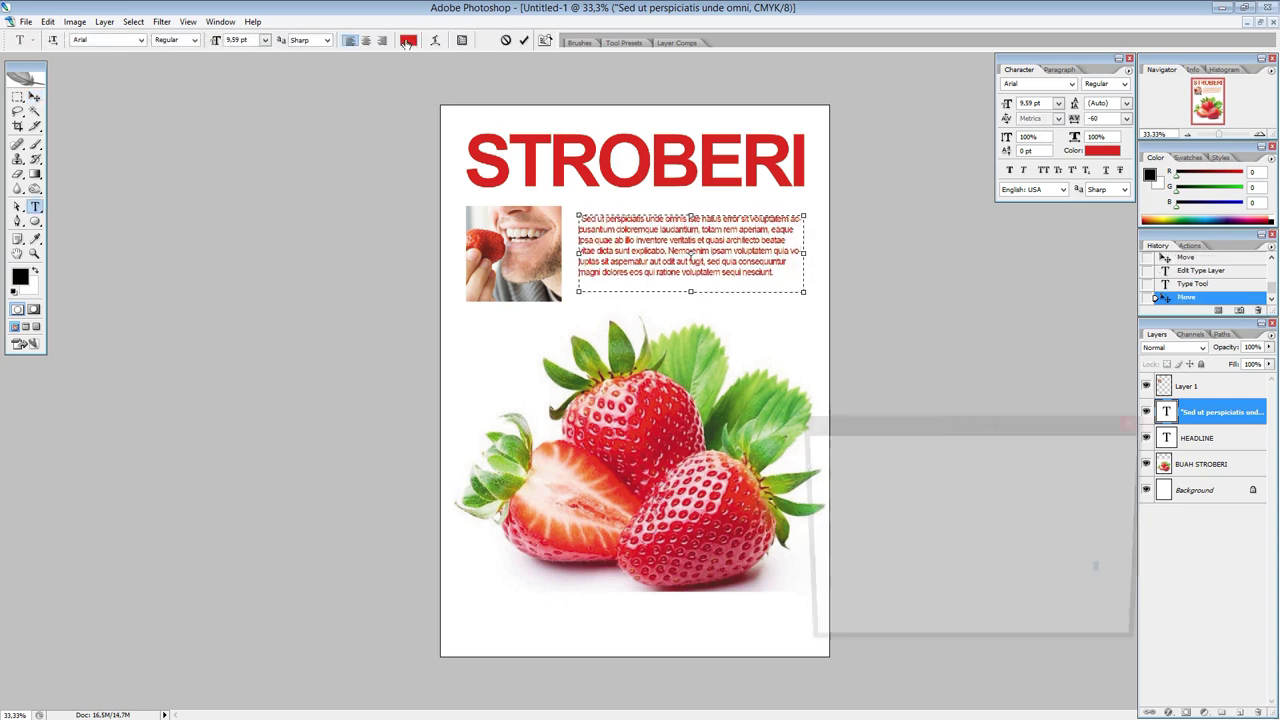
click(808, 597)
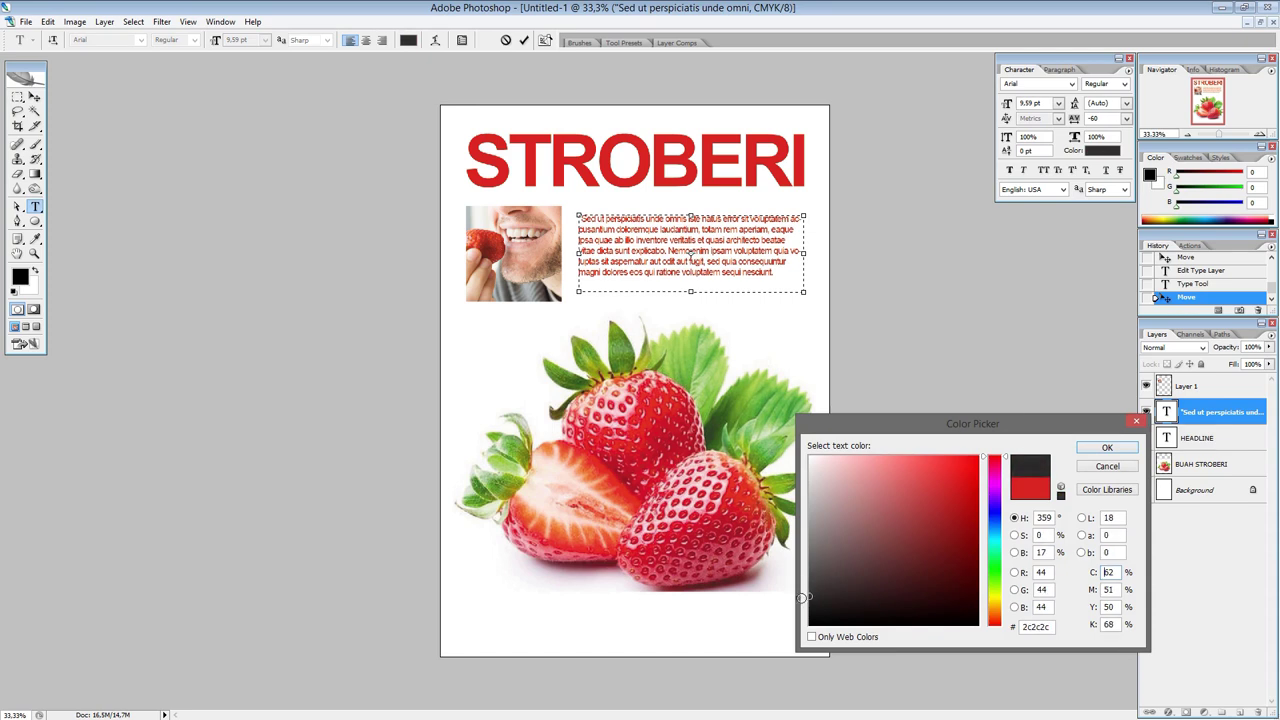
click(1107, 447)
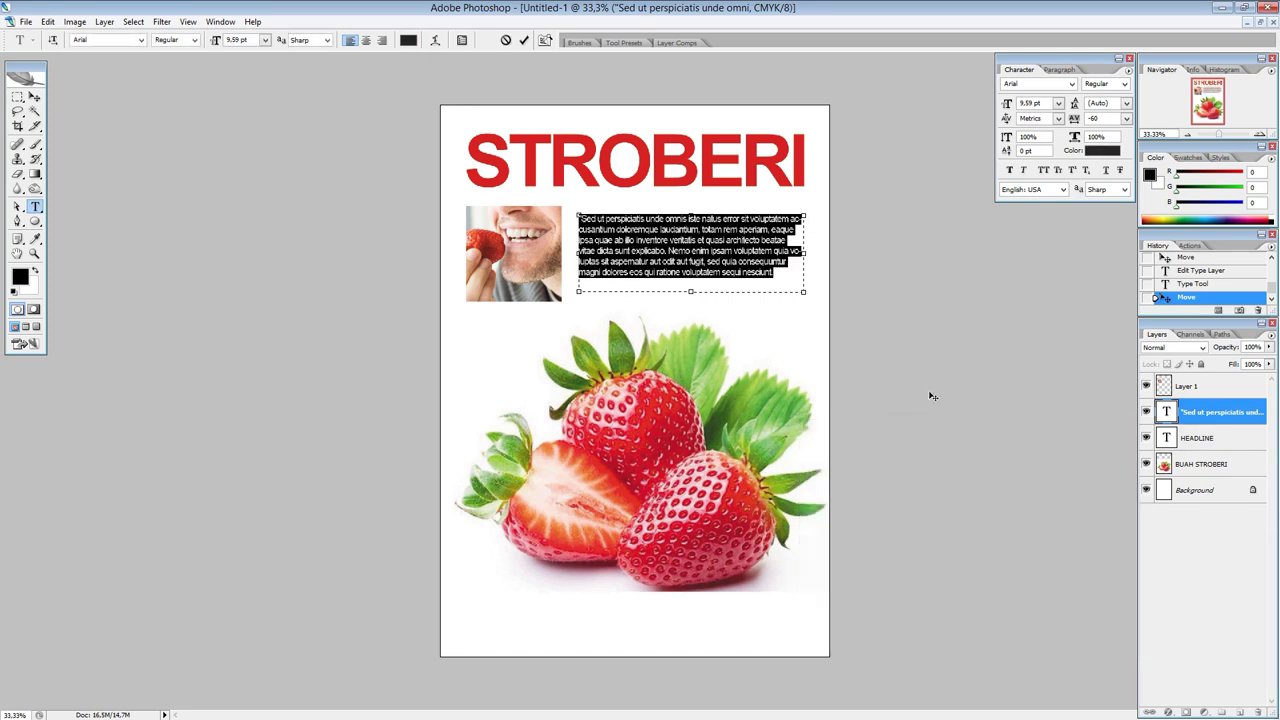
Step: Reset the paragraph's tracking to 0 in the Character panel
click(462, 41)
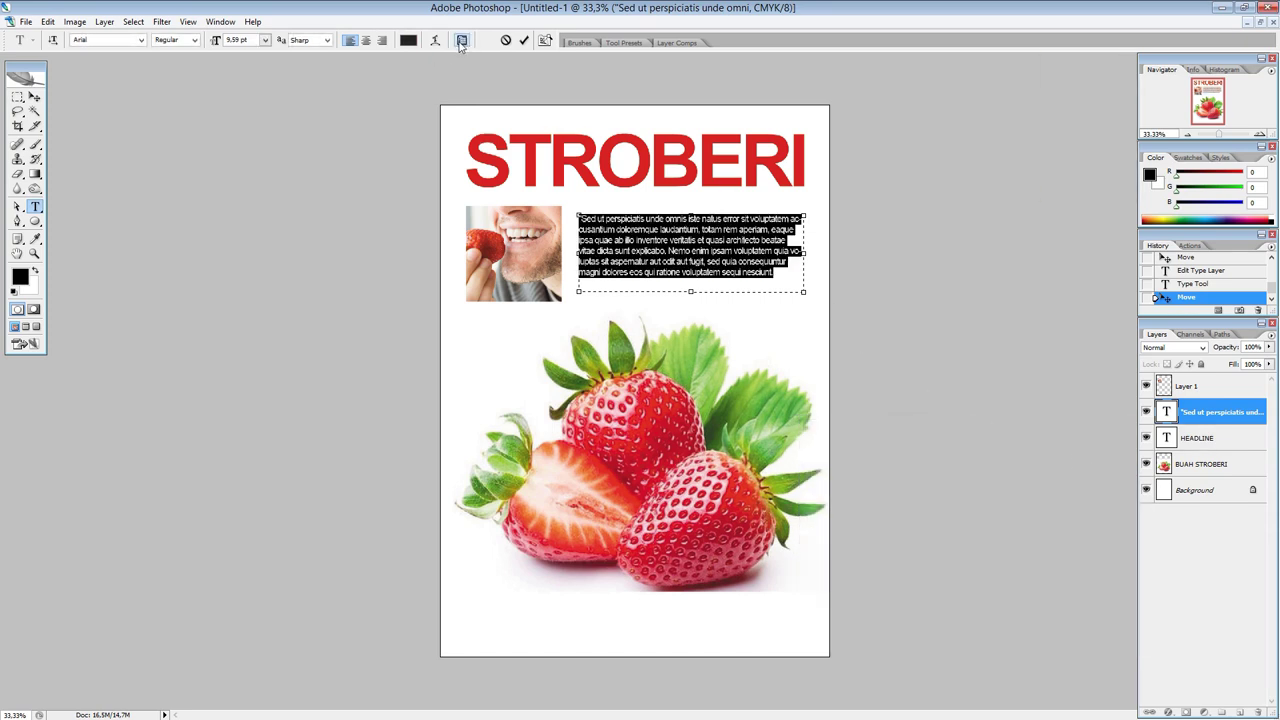
click(462, 42)
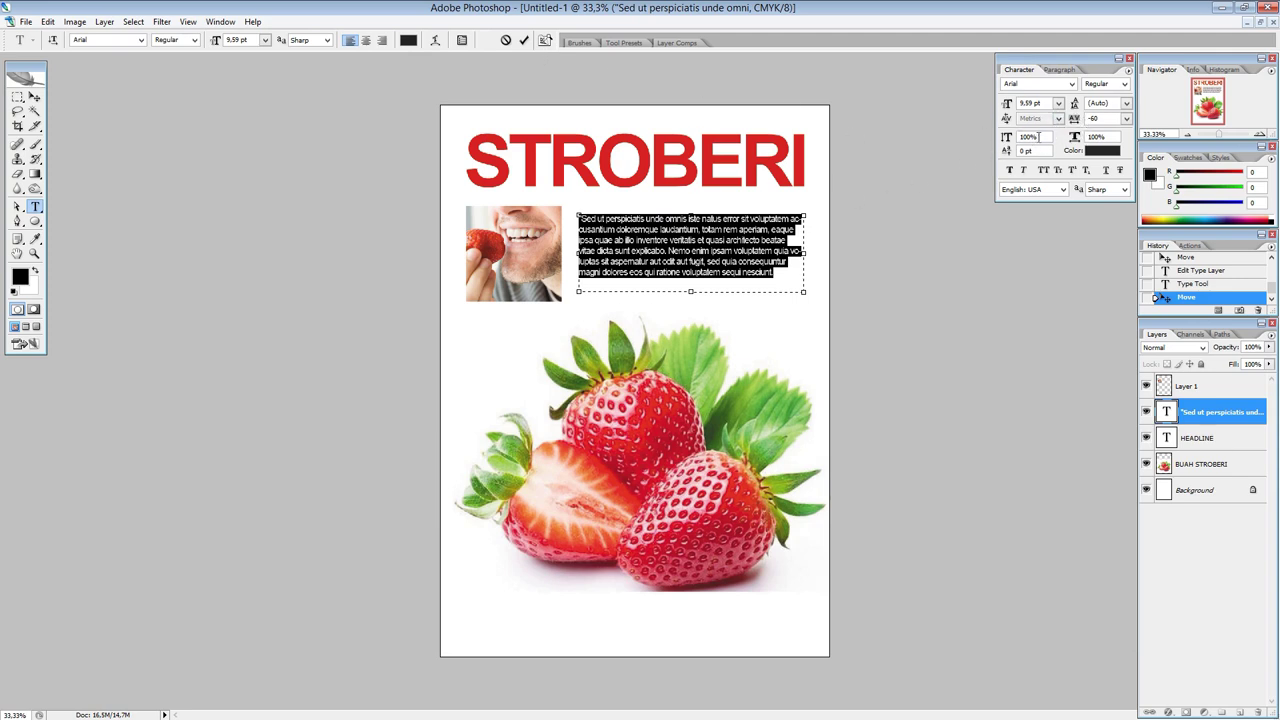
click(1126, 119)
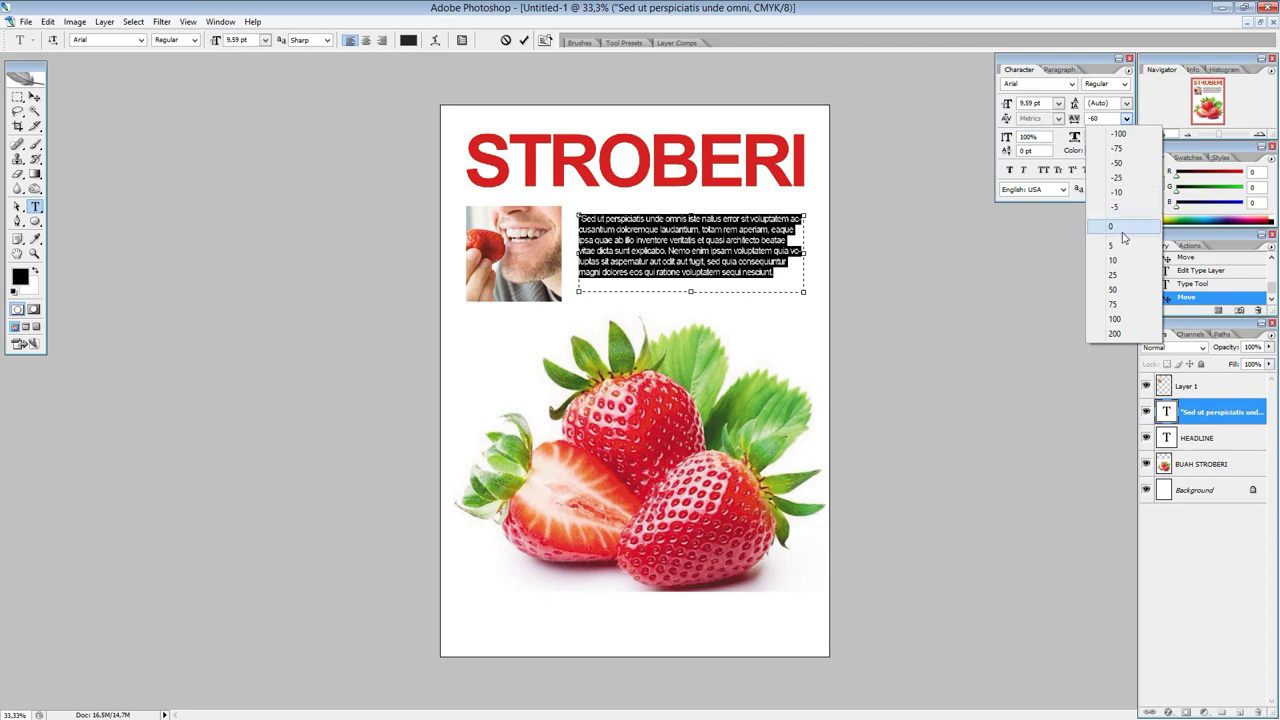
click(1115, 226)
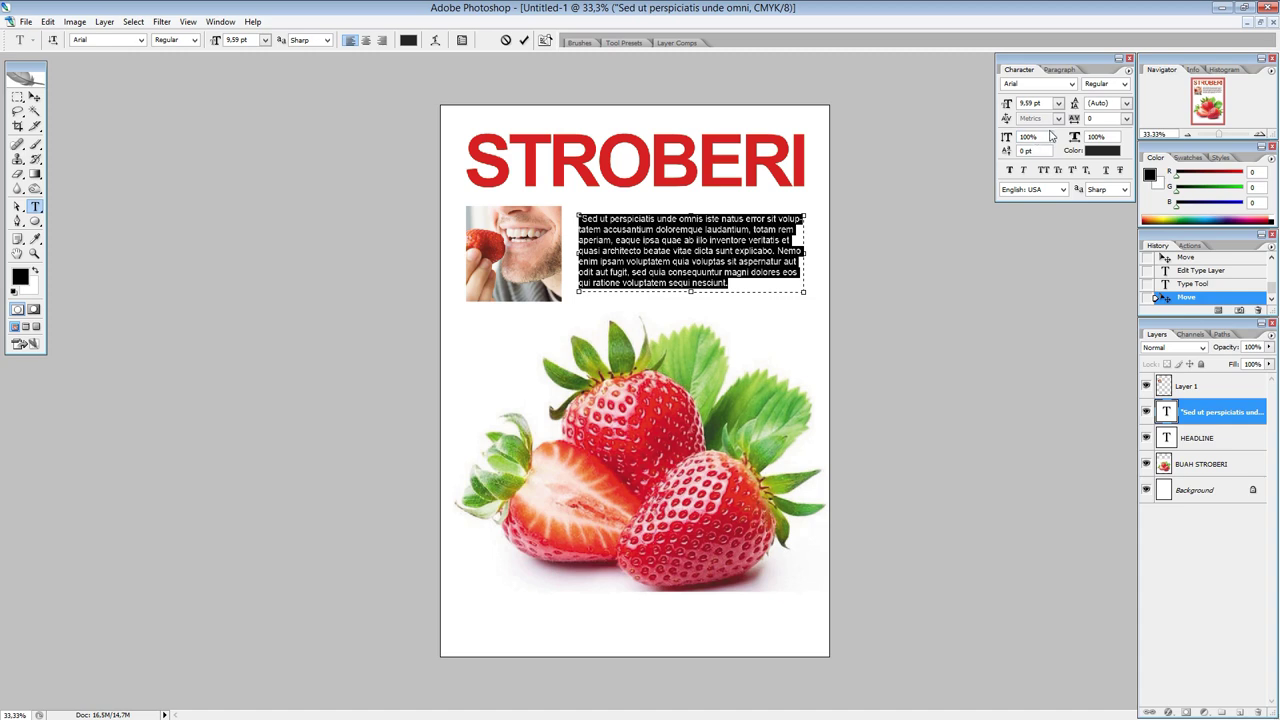
Step: Set the paragraph's leading to 12 pt, commit the text, and nudge it into place
click(1126, 104)
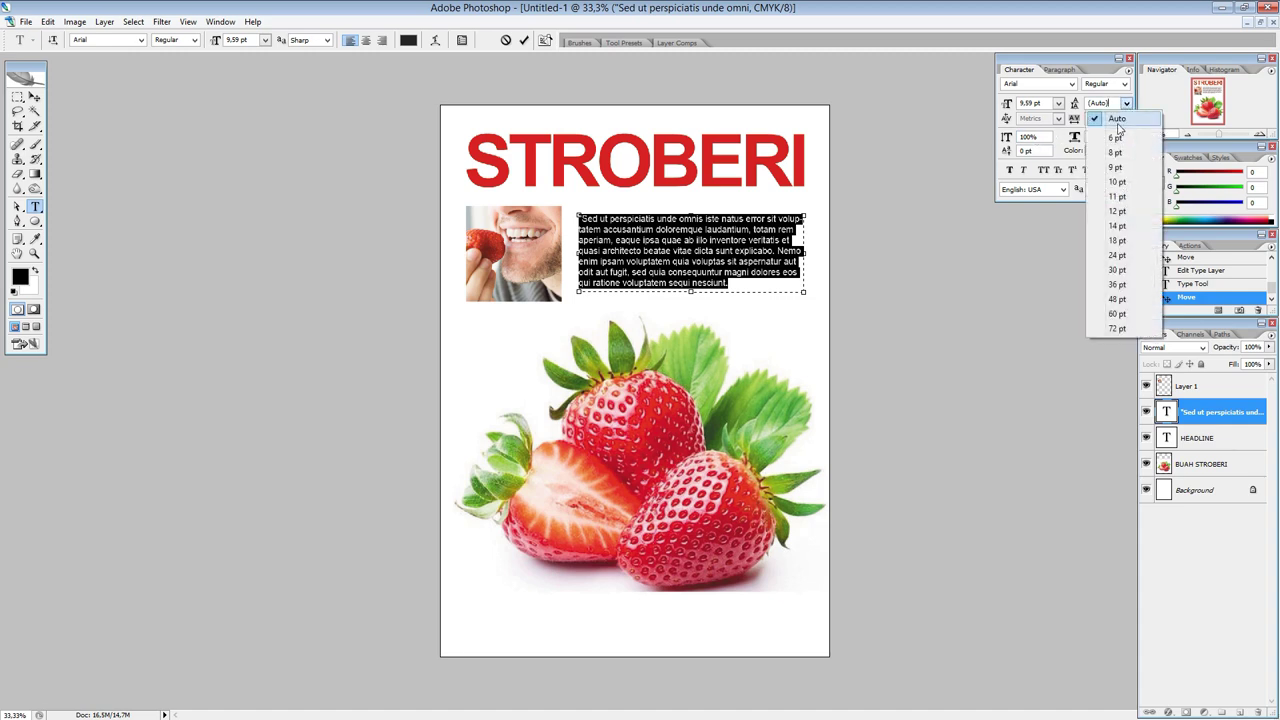
click(1120, 240)
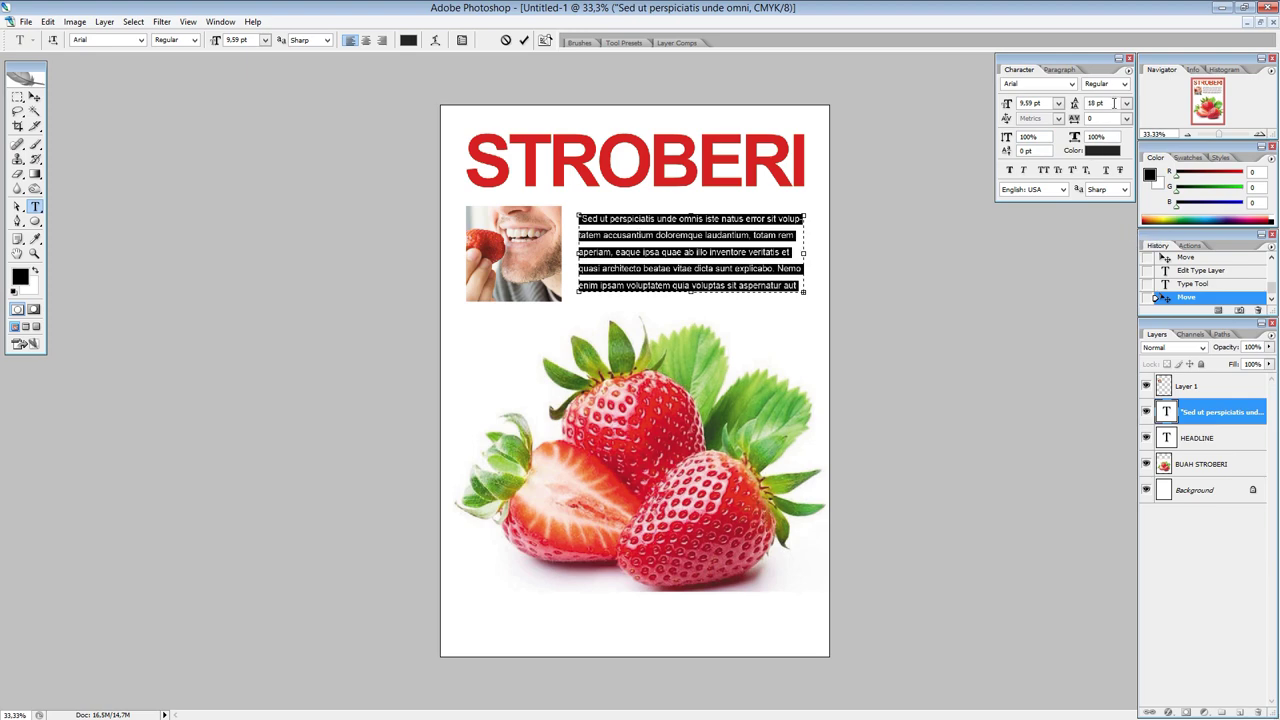
text(17)
key(Return)
key(Down)
key(Down)
key(Down)
key(Down)
key(Down)
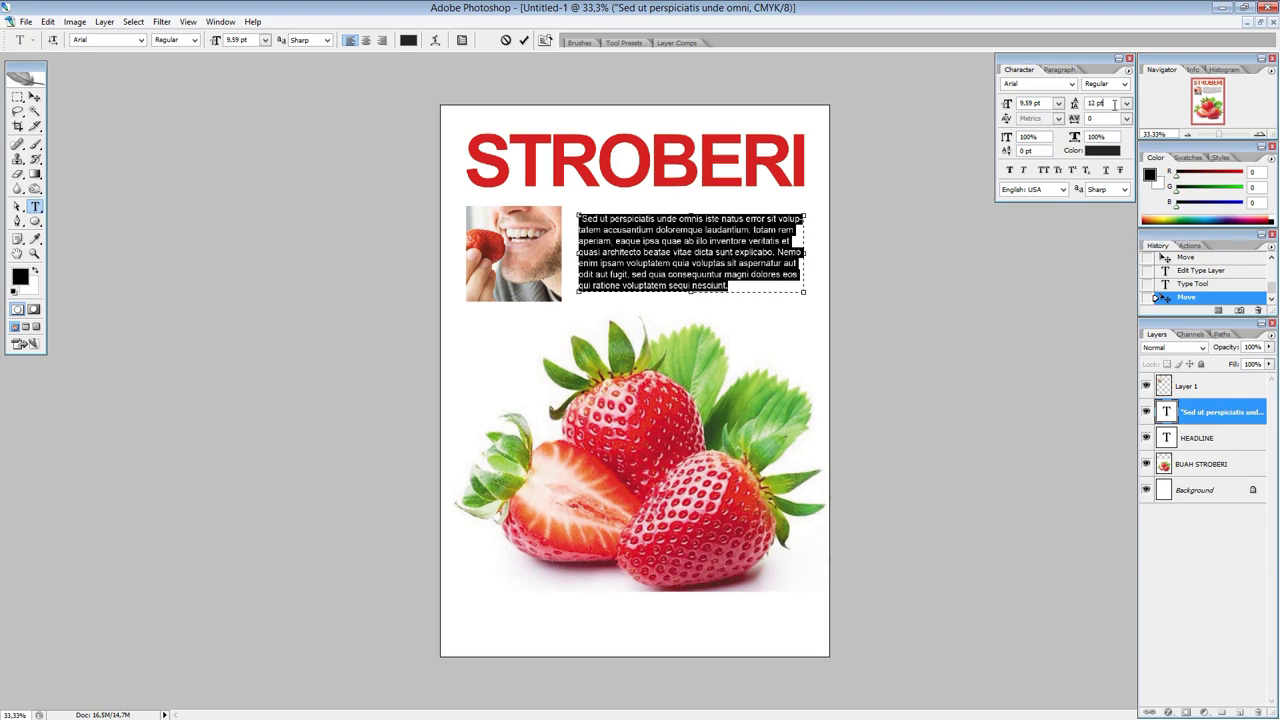
key(Down)
text(12)
key(Return)
click(34, 96)
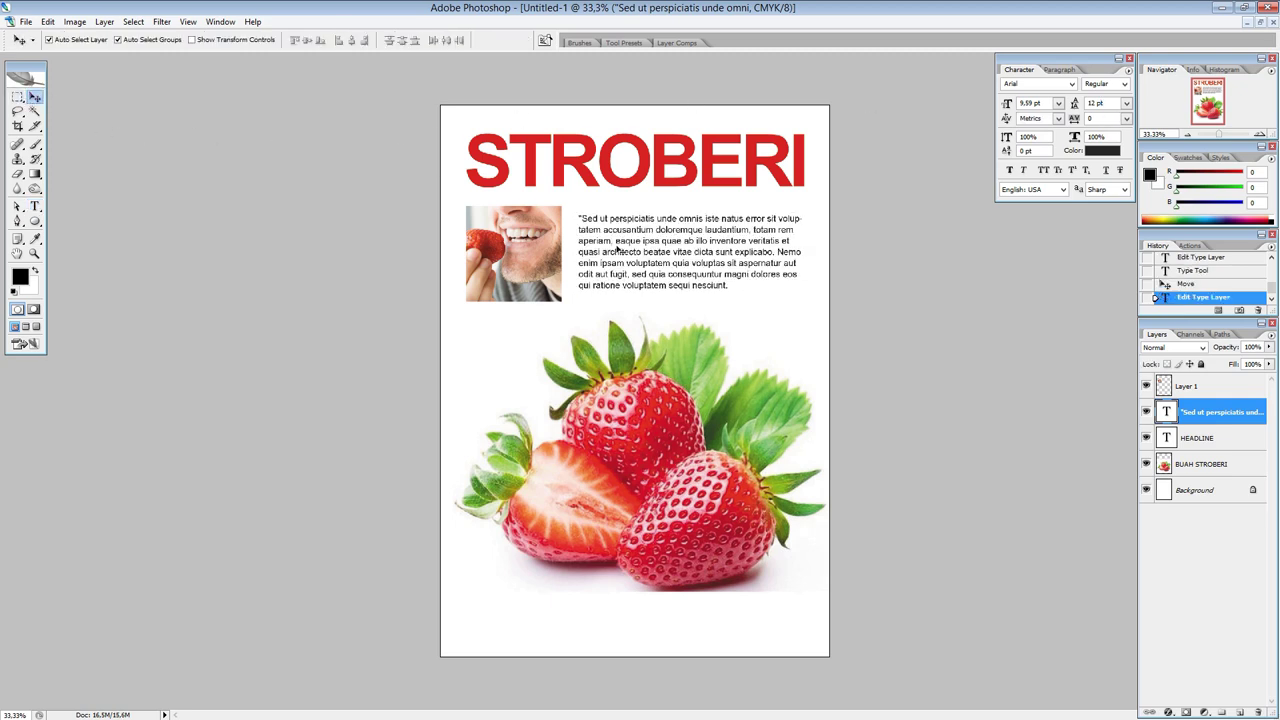
key(Up)
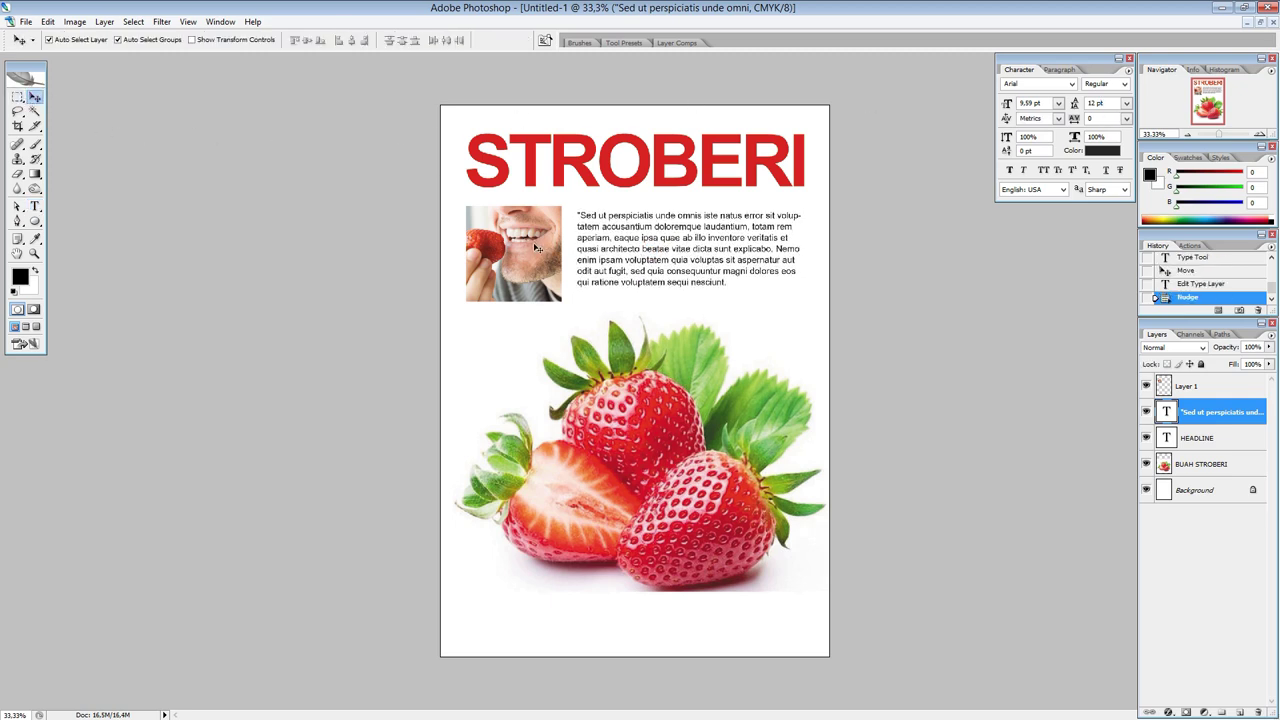
Step: Nudge the portrait photo right and move the strawberry trio up beneath the paragraph
click(544, 248)
key(Right)
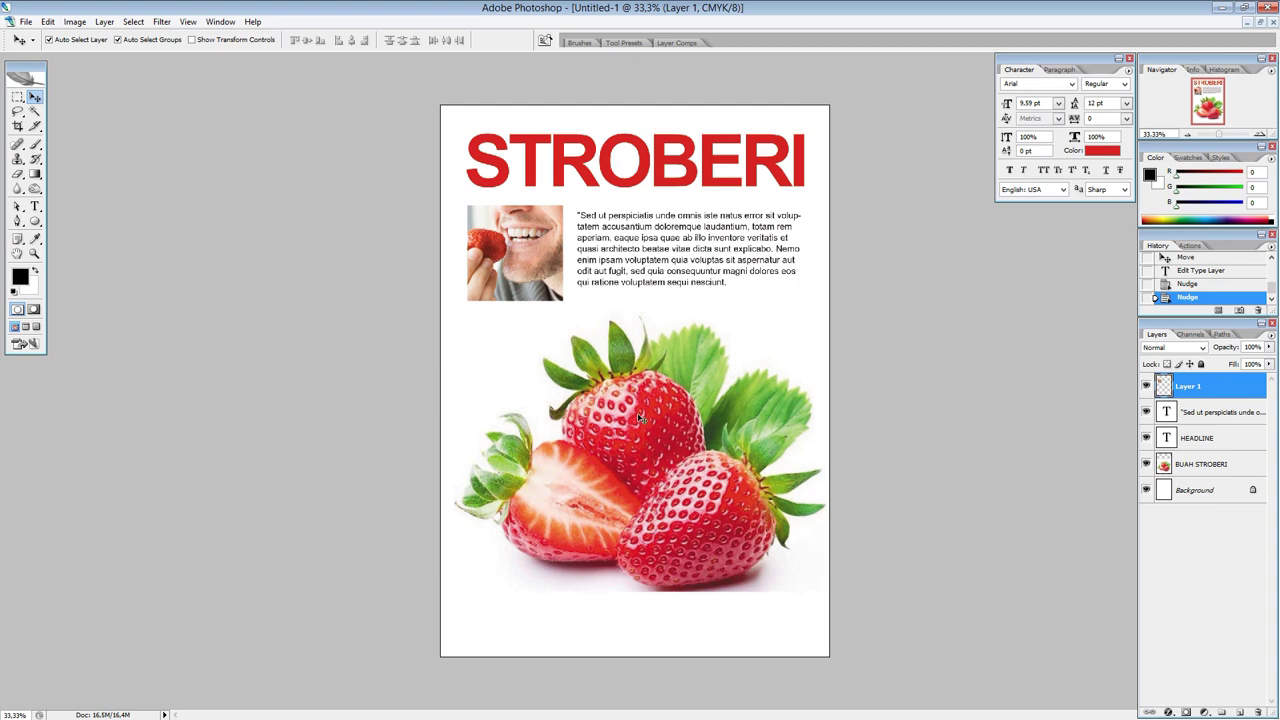
drag(641, 414, 638, 388)
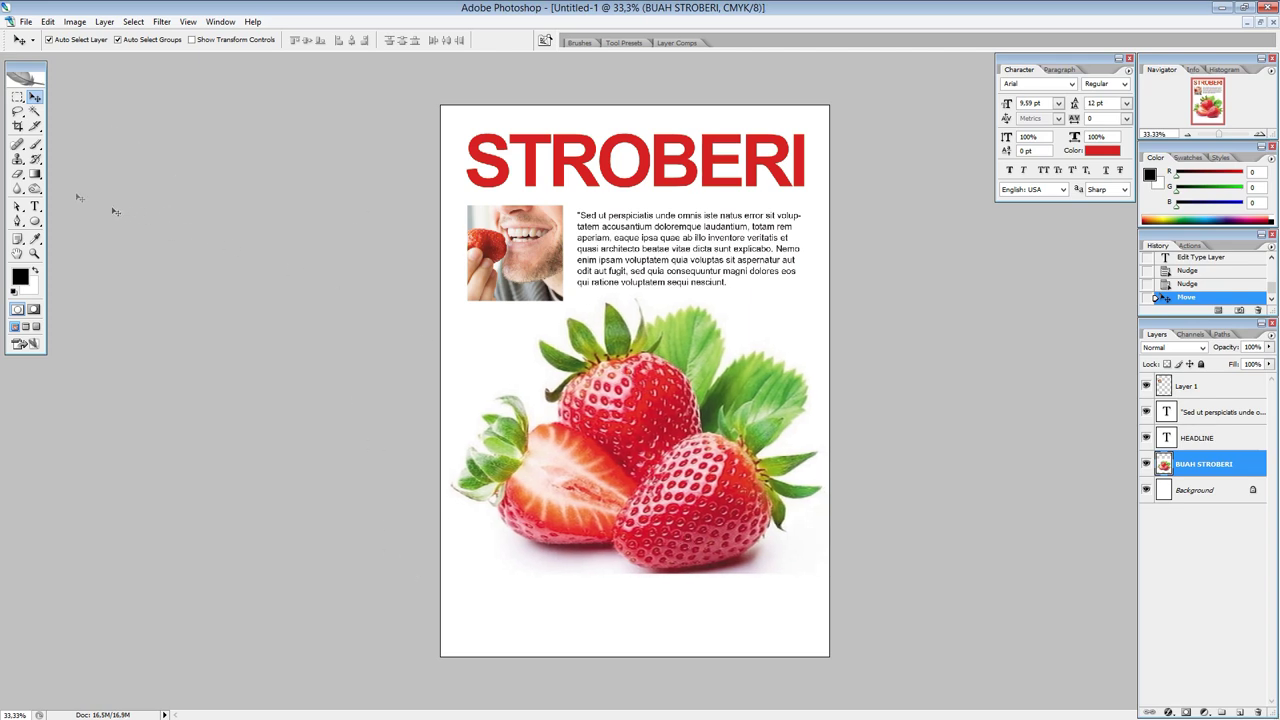
click(18, 222)
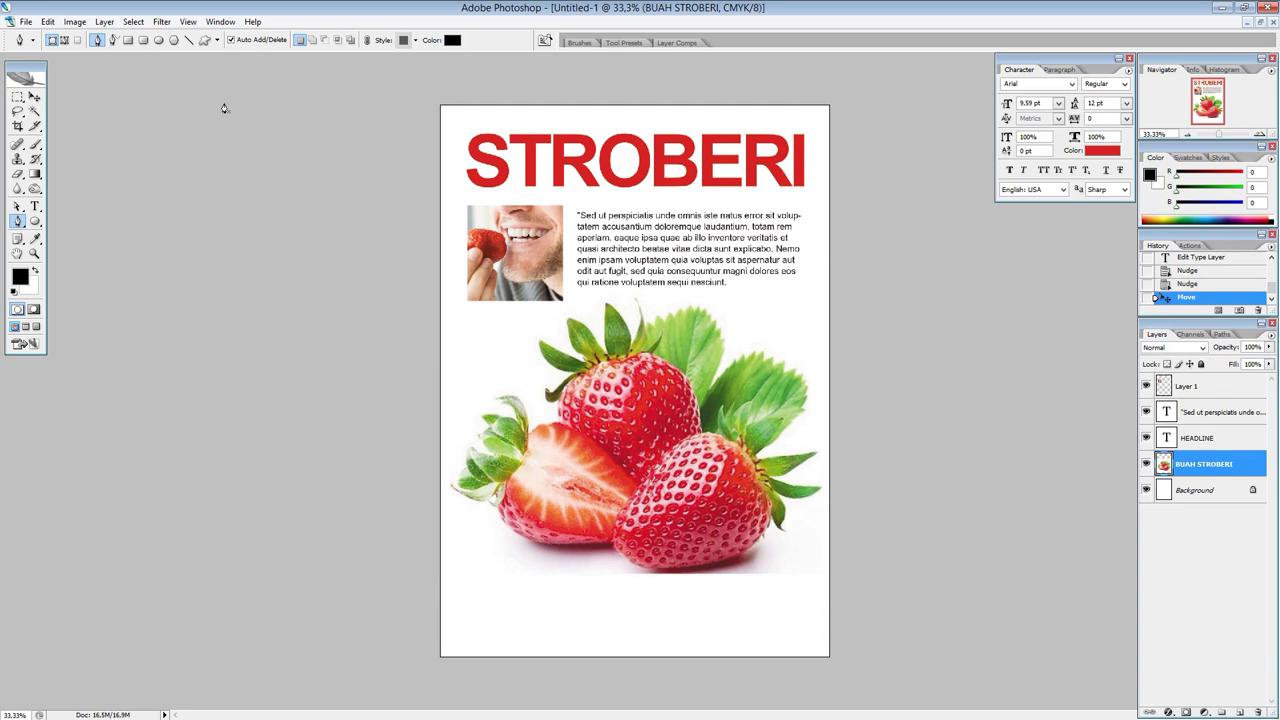
Step: Draw the wave's curved top edge across the poster bottom with the Pen in Shape Layers mode
click(52, 44)
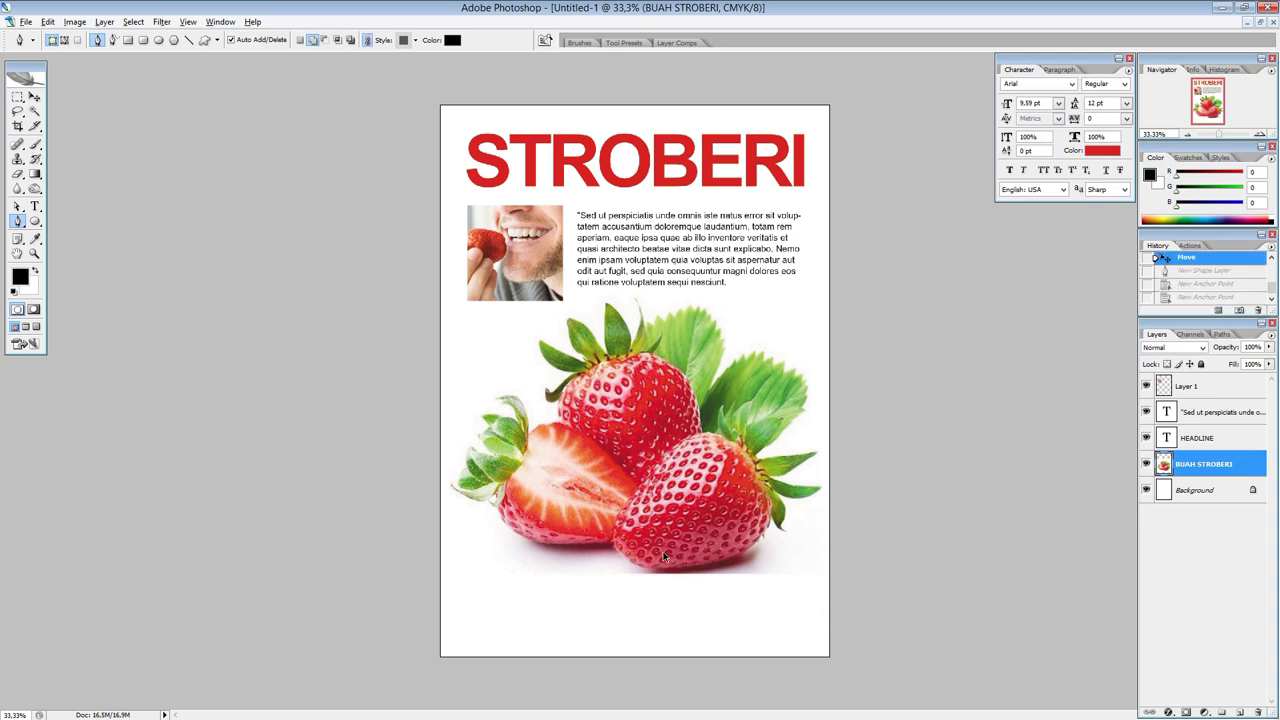
click(427, 568)
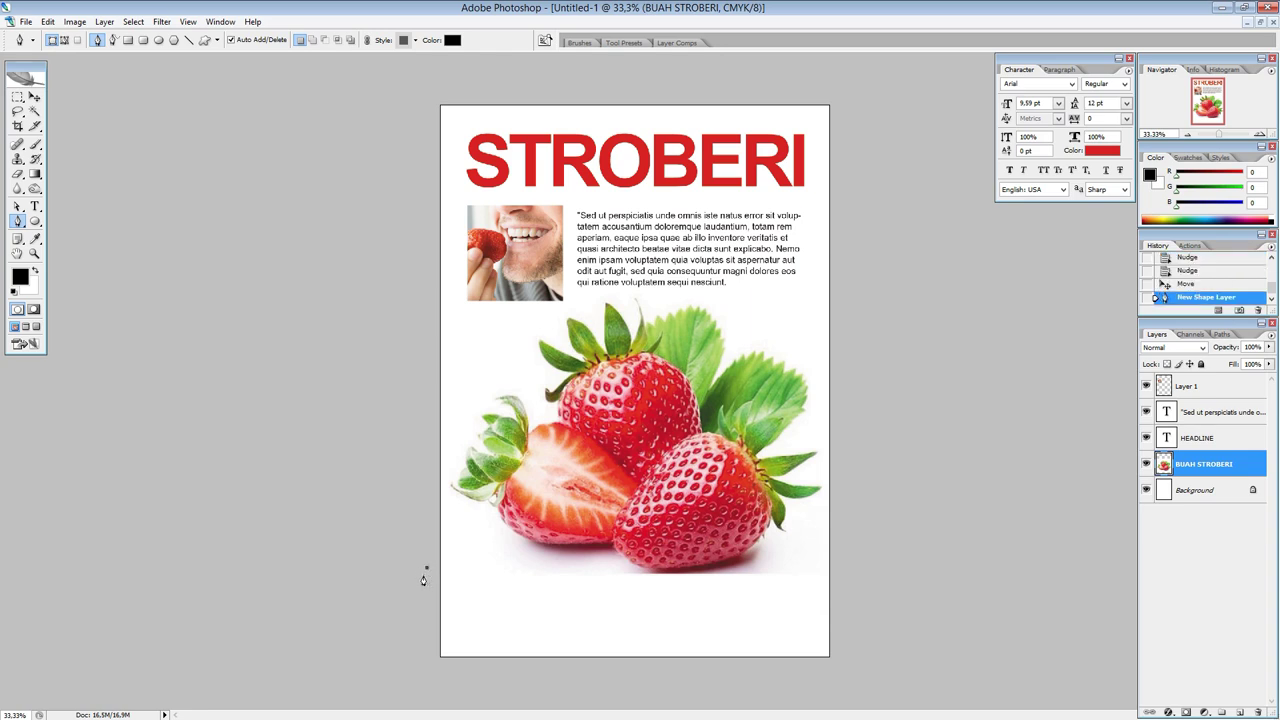
click(624, 595)
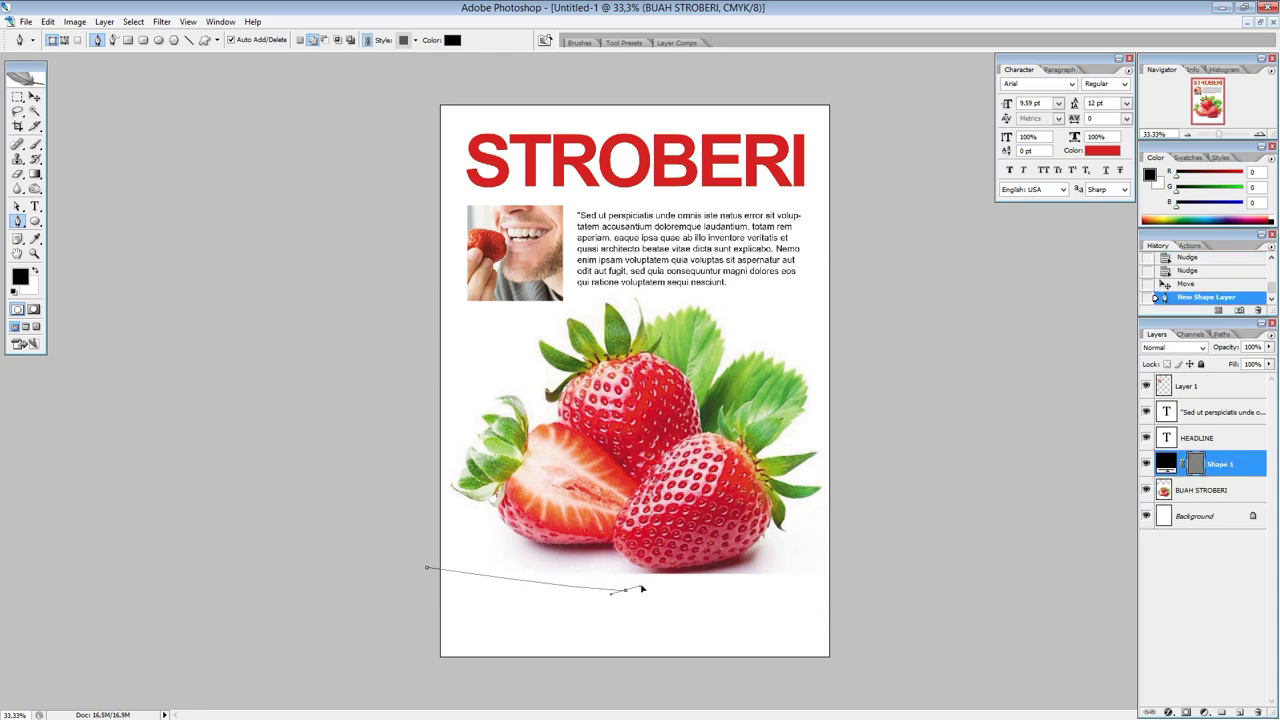
mouse_move(624, 595)
mouse_down()
mouse_move(739, 551)
mouse_move(759, 566)
mouse_up()
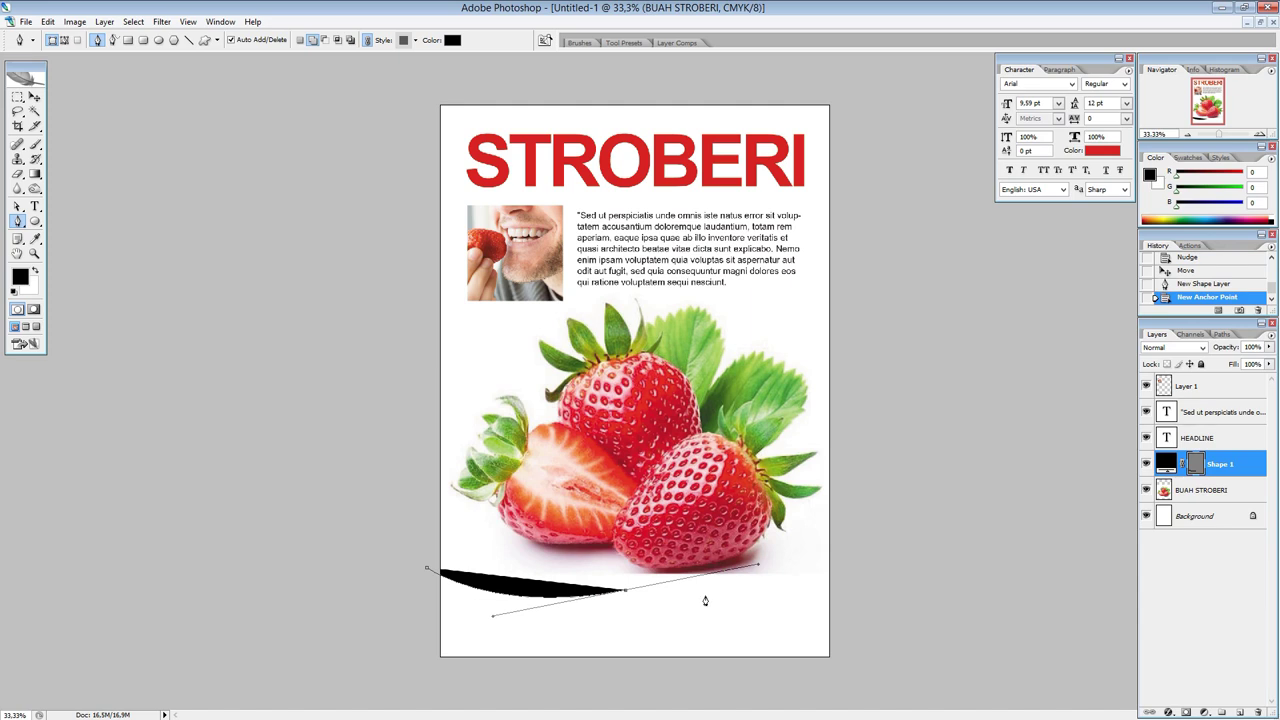
drag(830, 608, 864, 645)
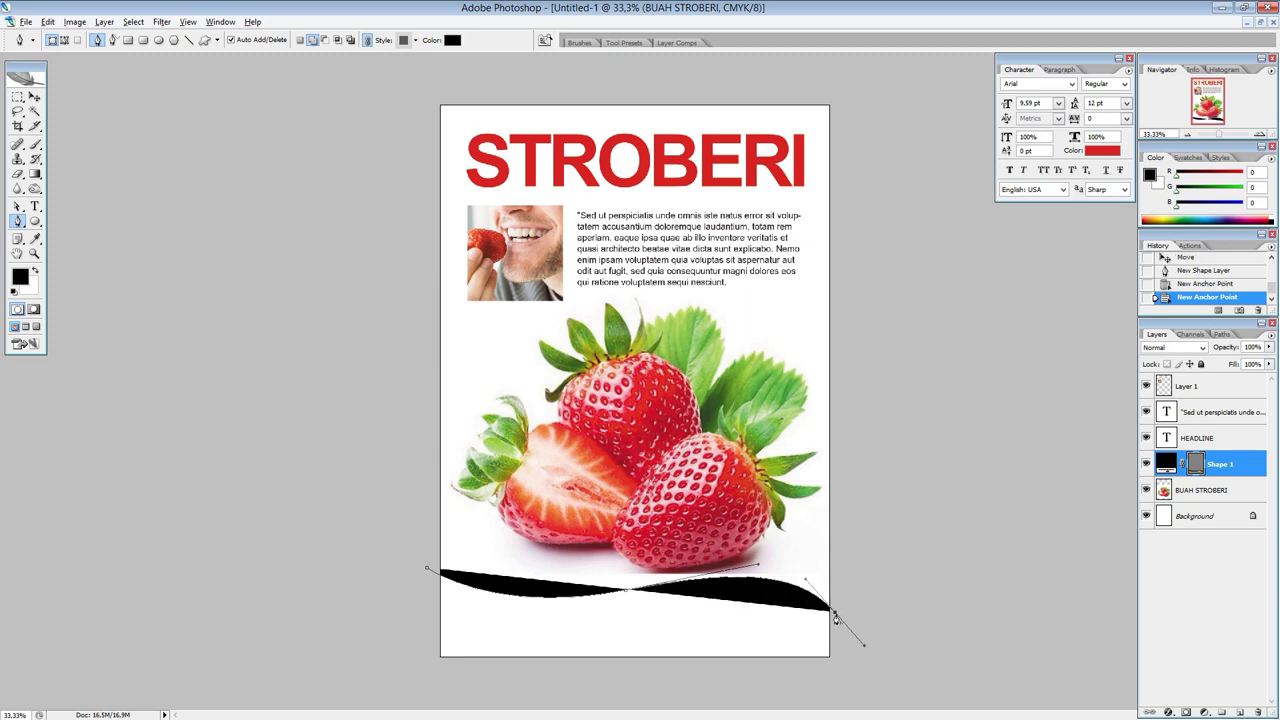
click(834, 613)
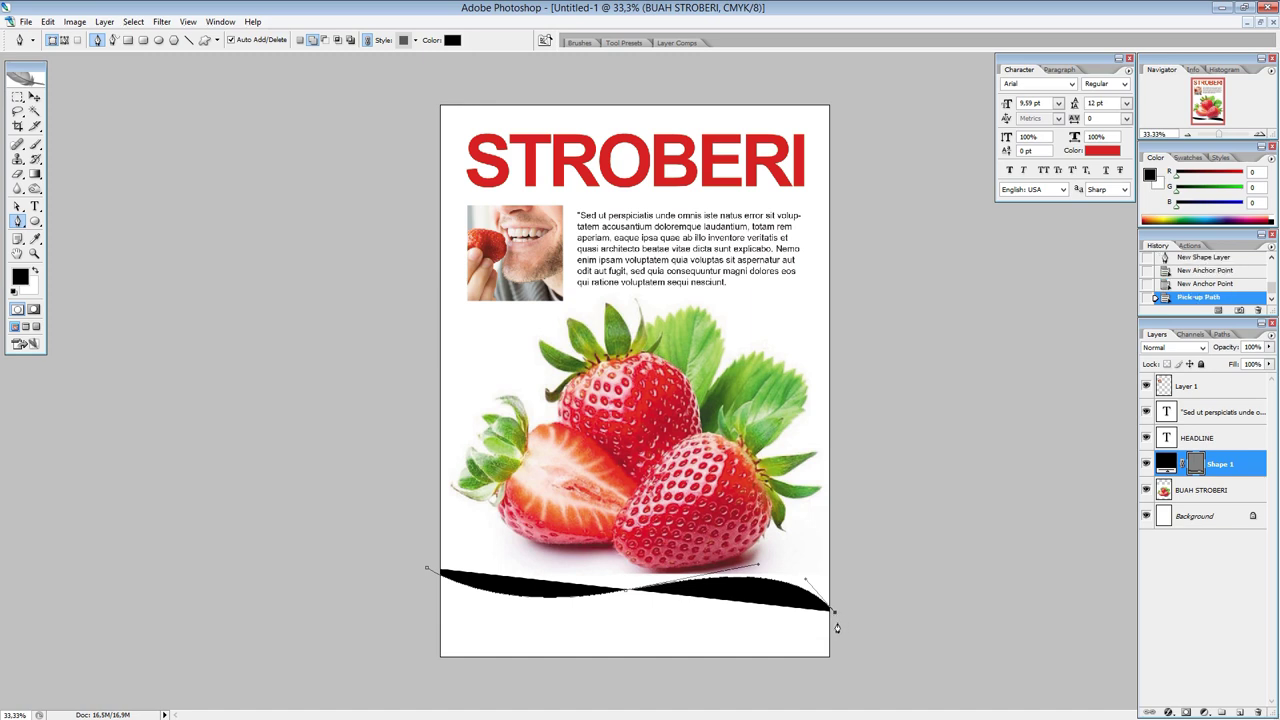
click(832, 612)
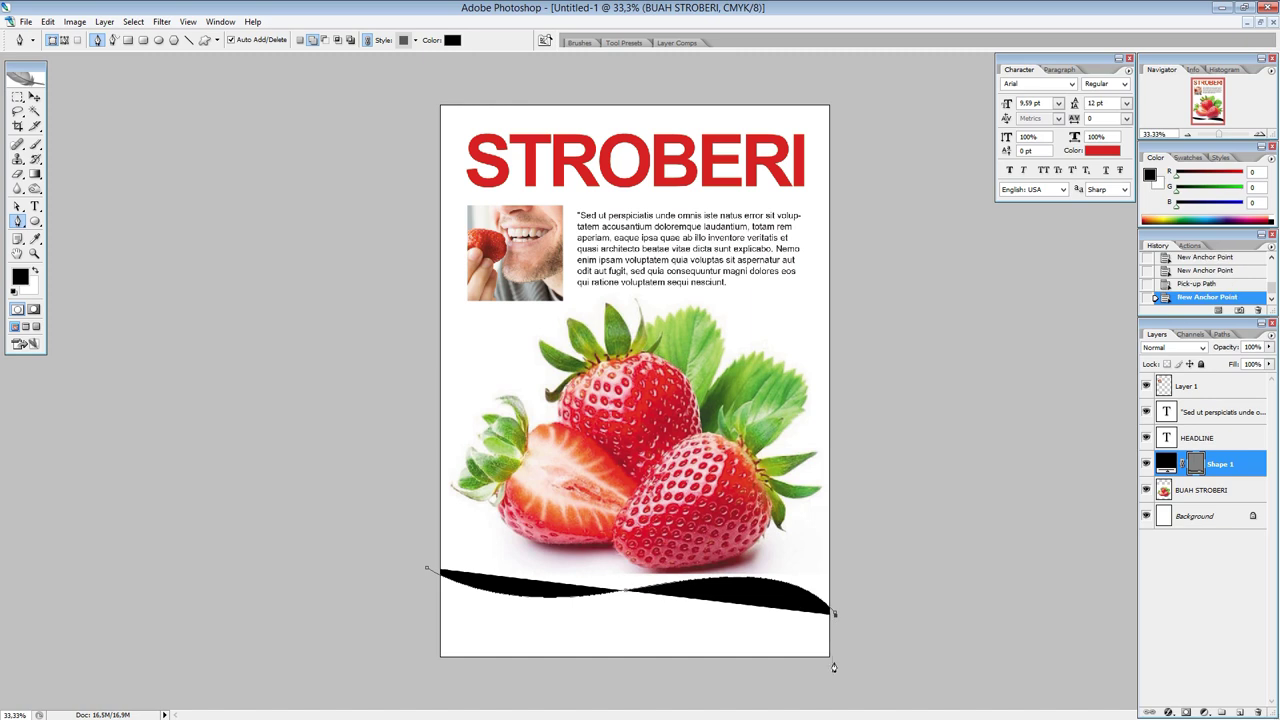
Step: Add bottom-right and bottom-left corner points and close the path into black Shape 1
key(ctrl+z)
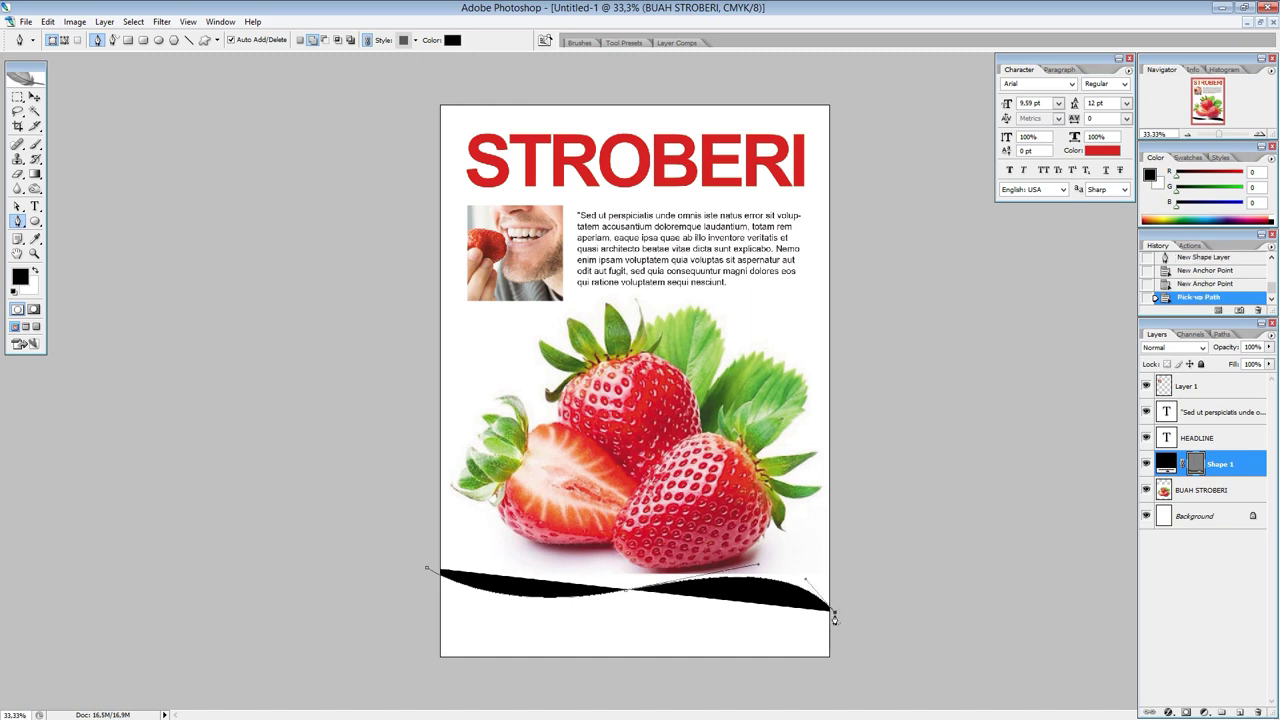
click(834, 616)
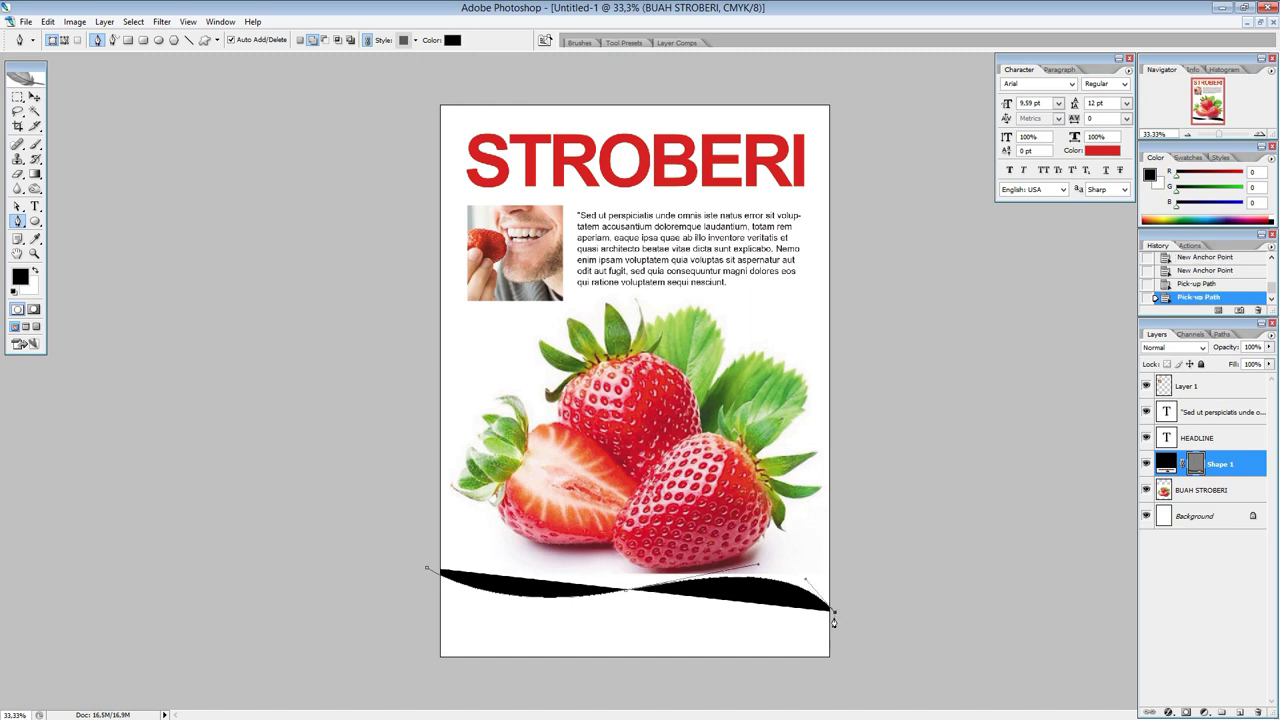
click(836, 669)
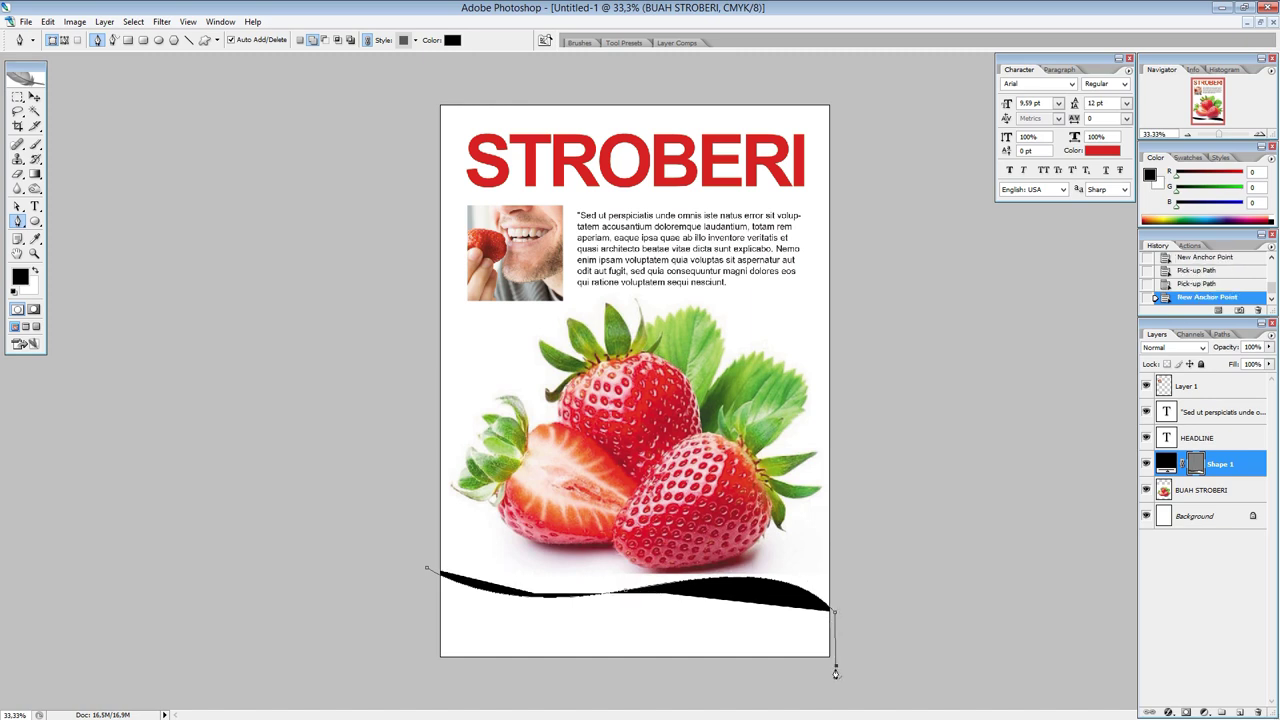
click(431, 668)
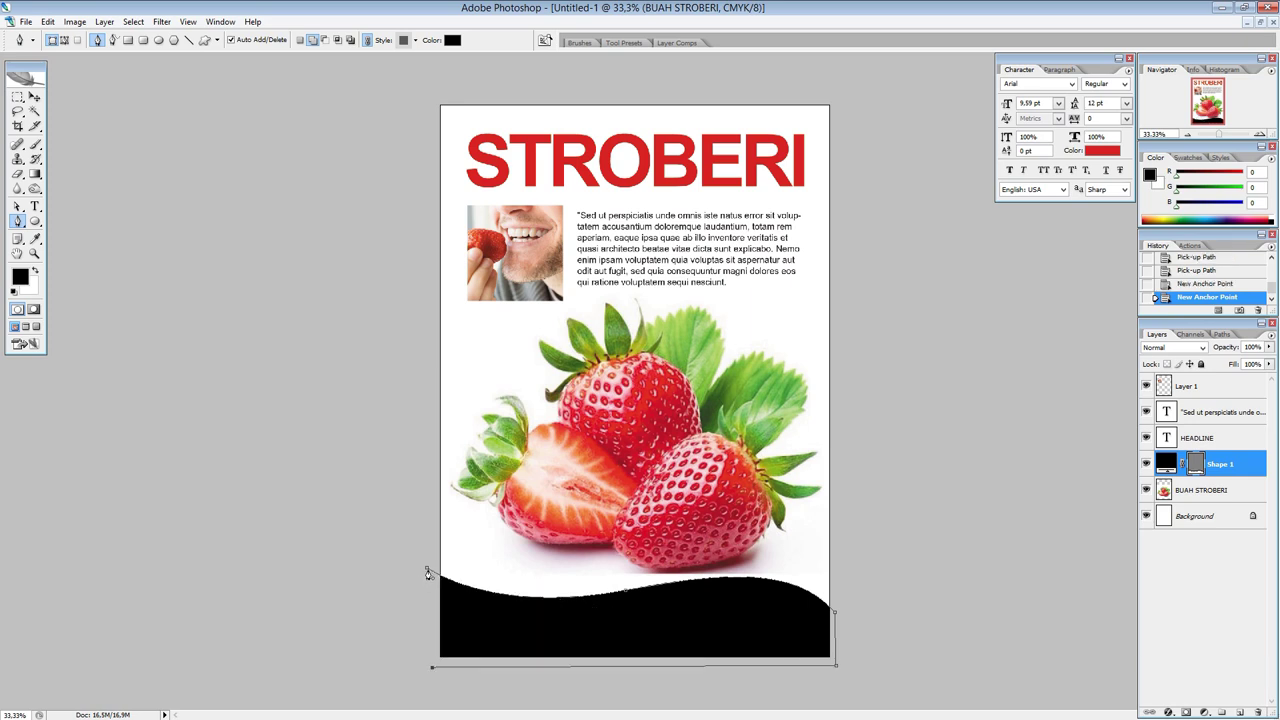
click(427, 571)
key(b)
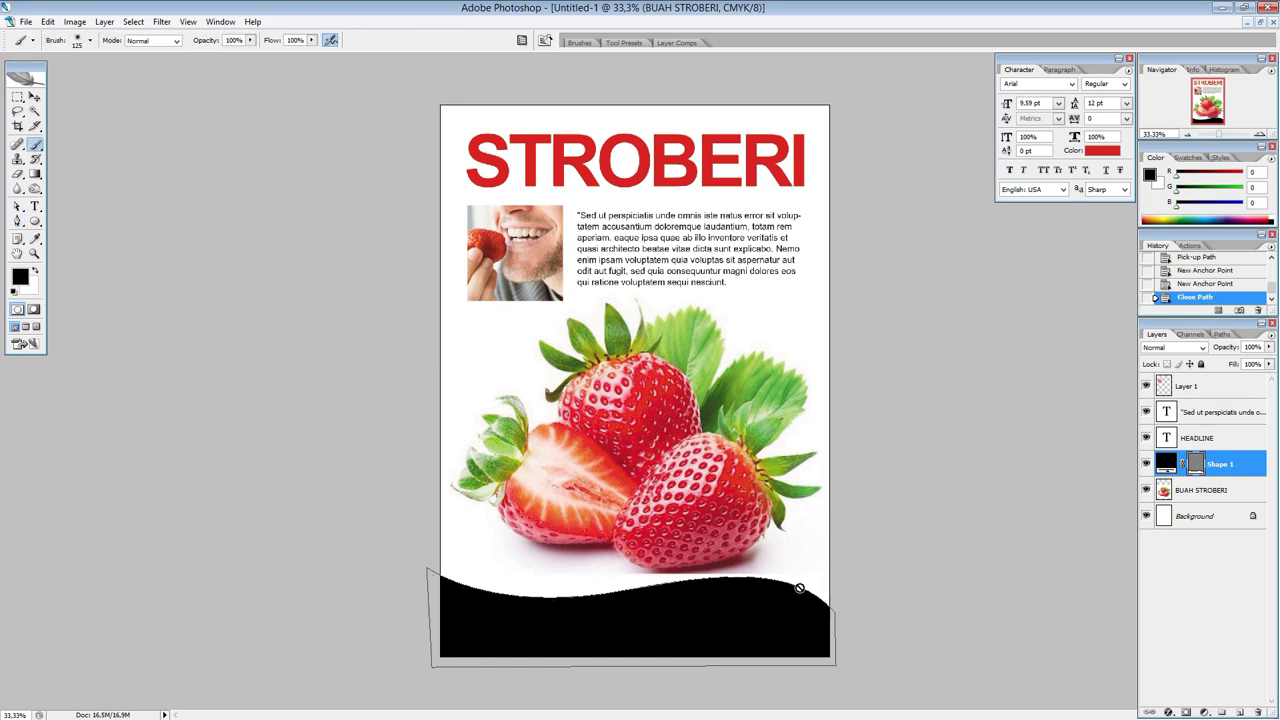
key(v)
click(766, 634)
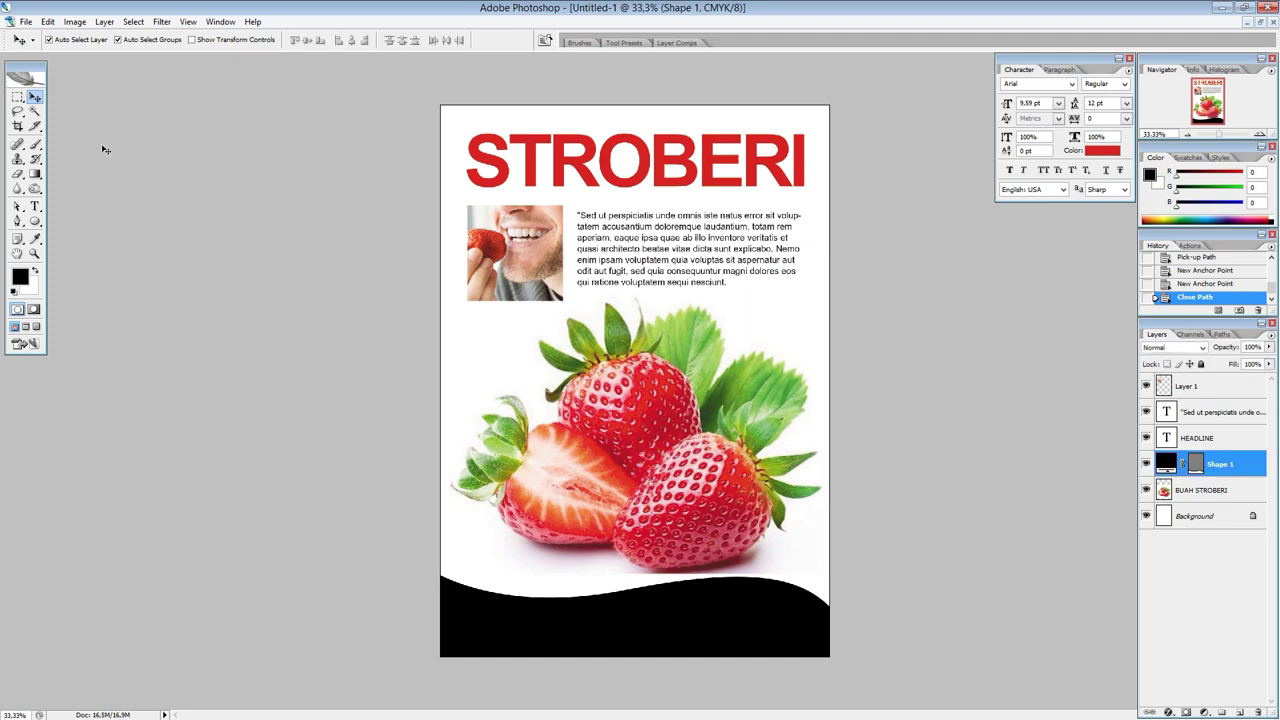
Step: Drag the wave's anchors and direction handles with Direct Selection into a smoother S-curve
click(20, 209)
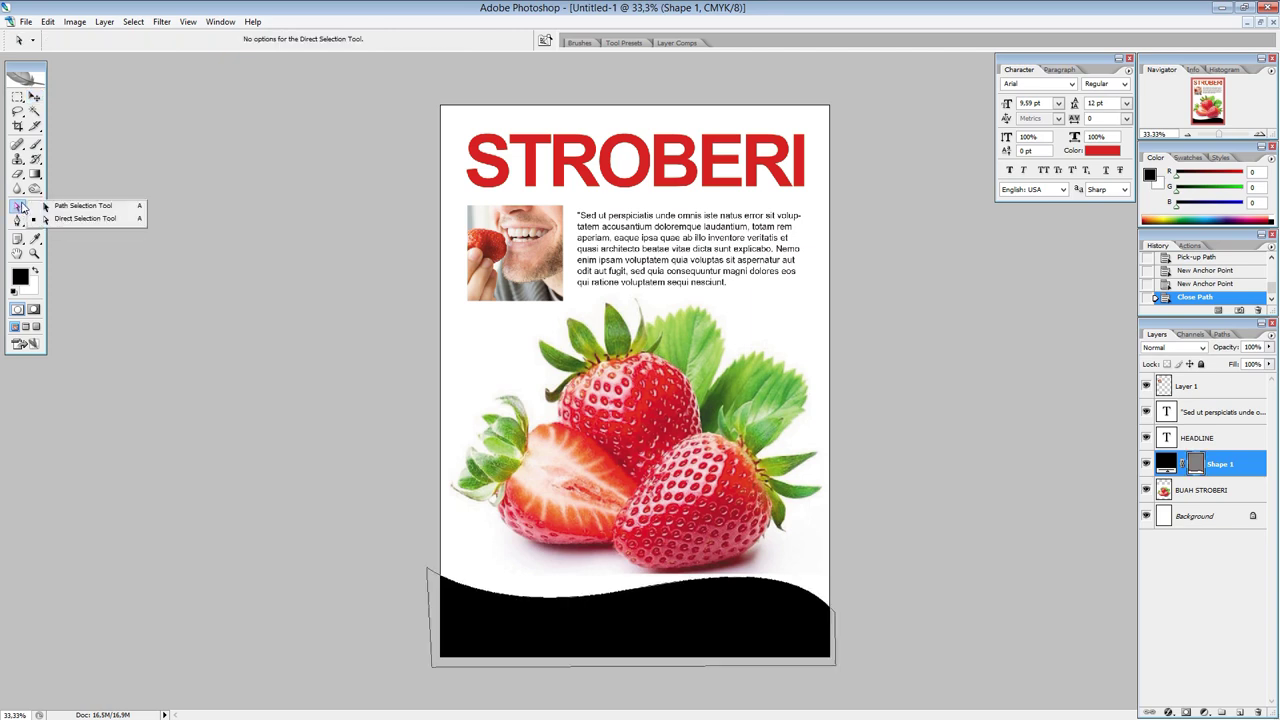
click(100, 218)
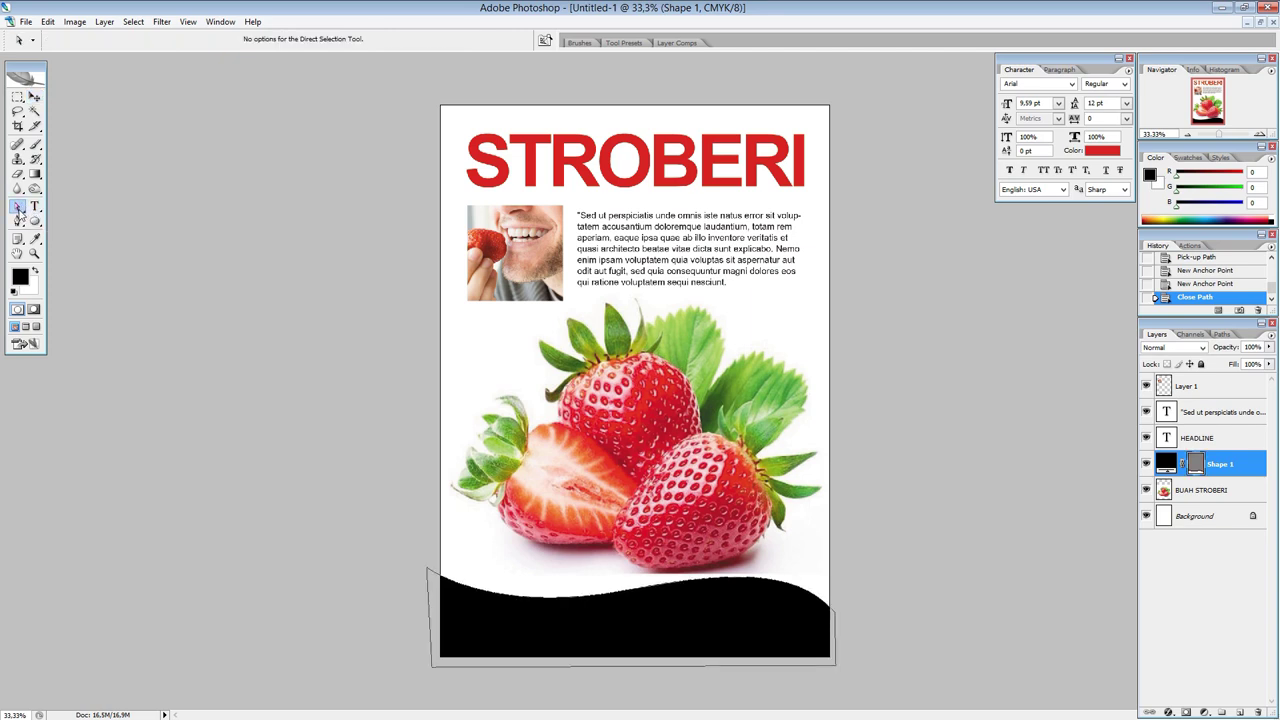
click(34, 206)
click(18, 207)
drag(20, 217, 54, 224)
click(431, 580)
mouse_move(494, 616)
mouse_down()
mouse_move(543, 625)
mouse_move(545, 605)
mouse_up()
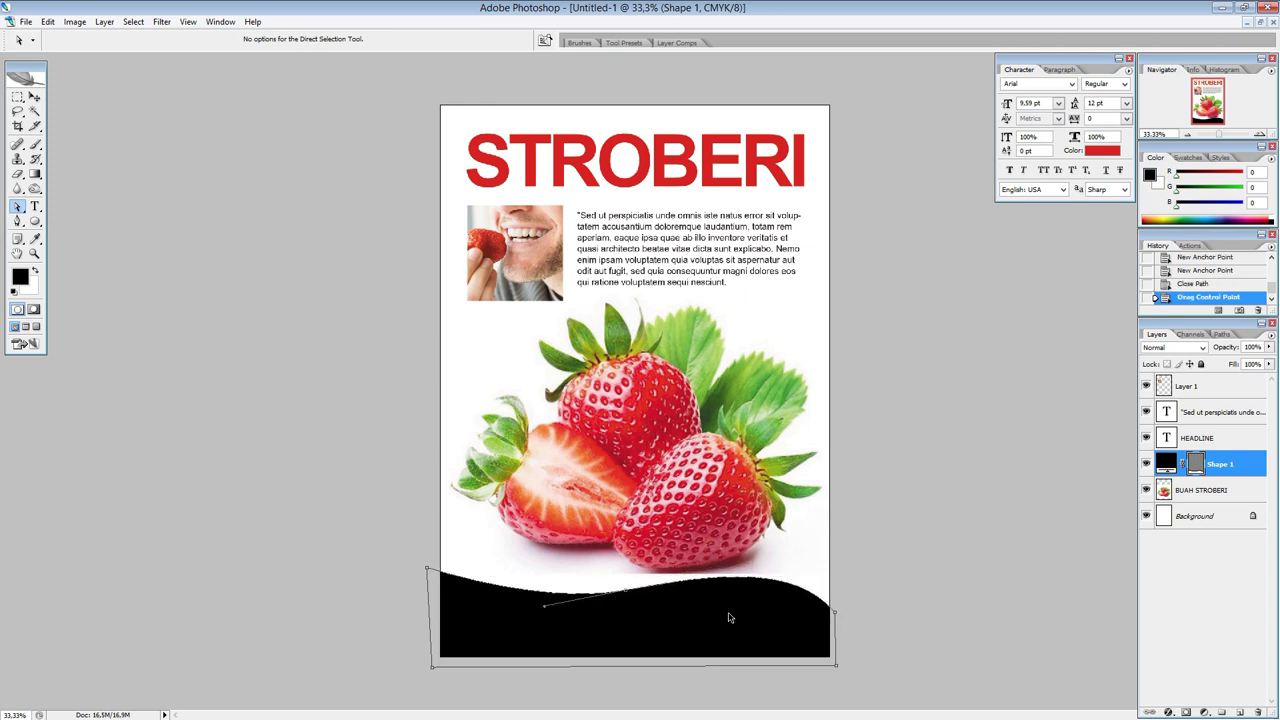
key(ctrl+z)
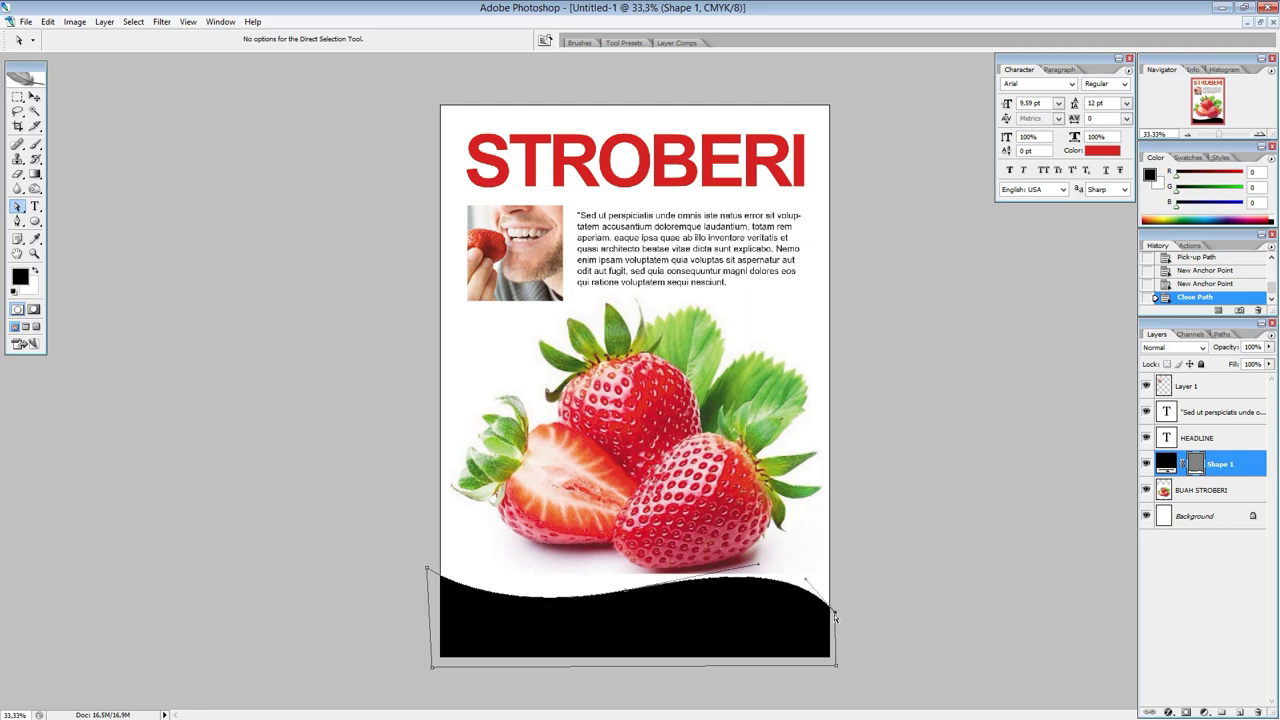
drag(836, 616, 858, 620)
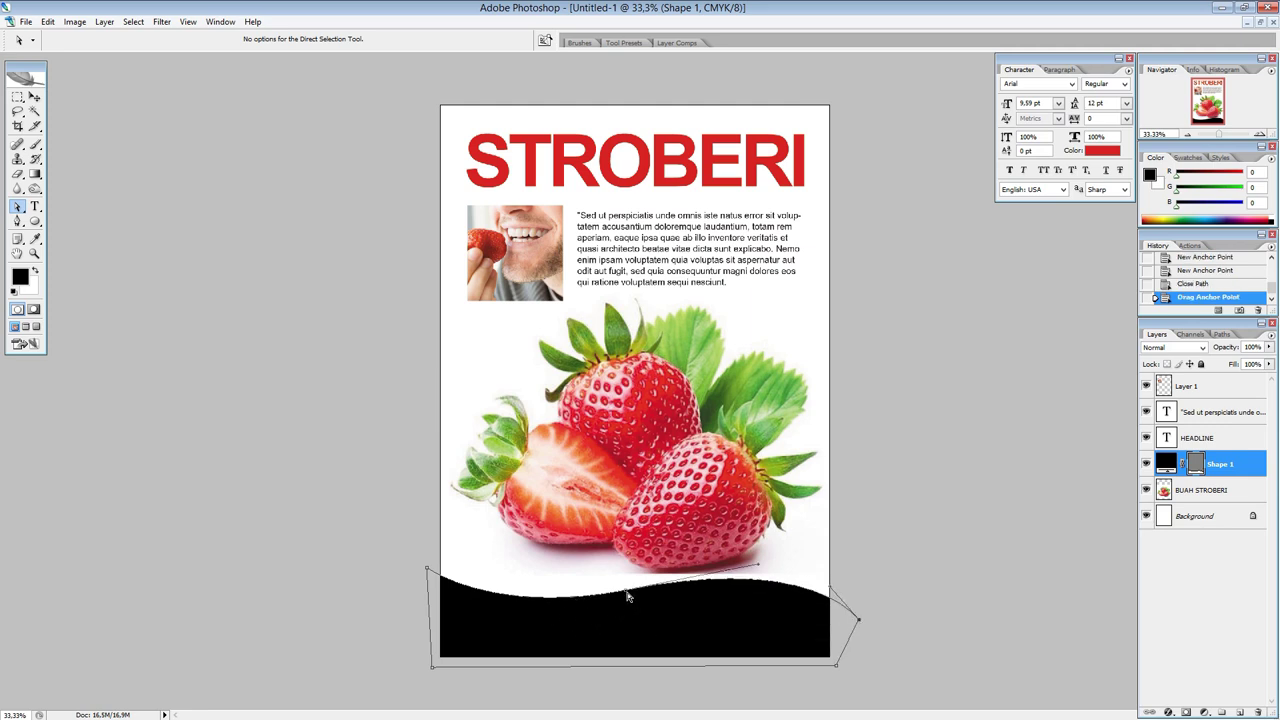
drag(637, 600, 634, 612)
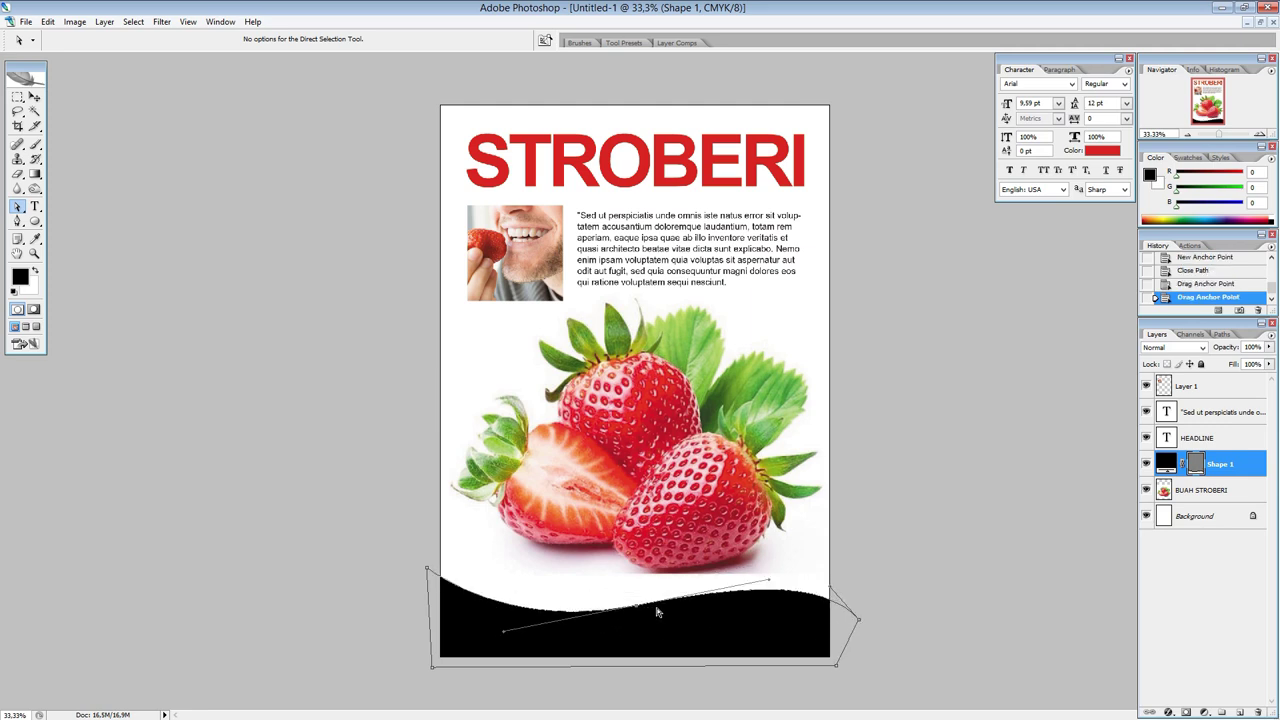
key(v)
click(862, 502)
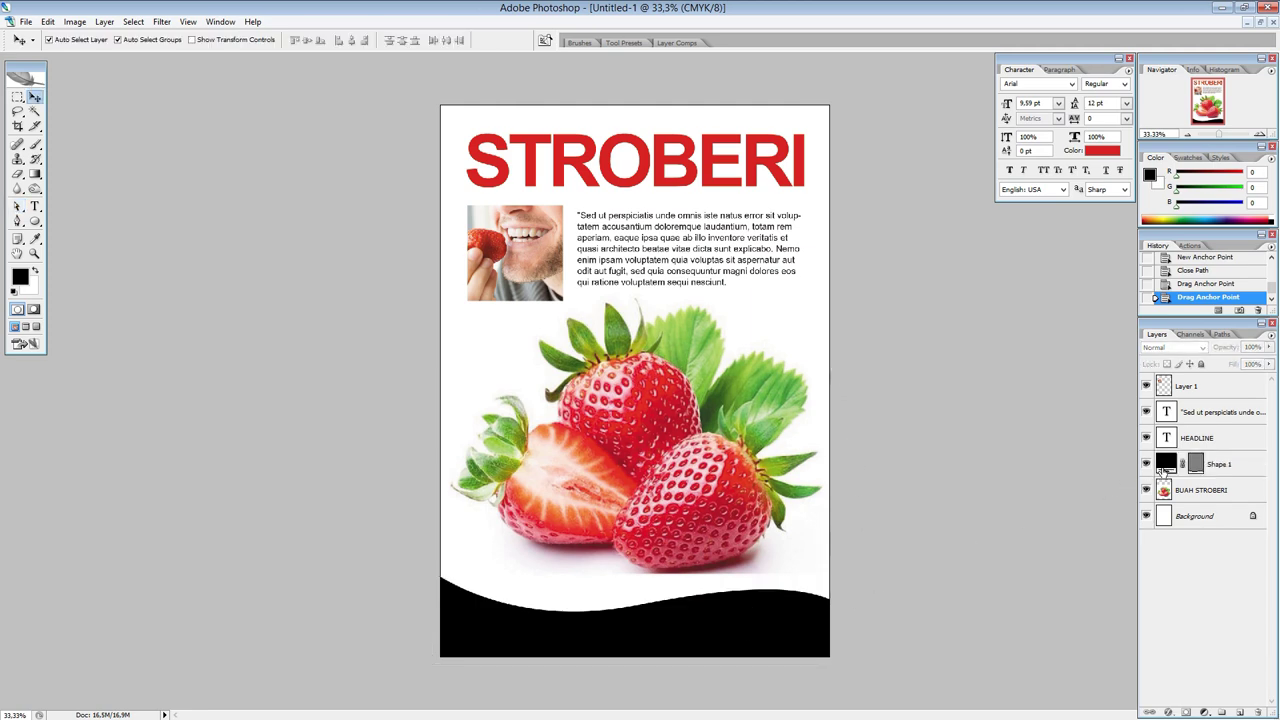
Step: Rename the wave shape layer to swoosh
double_click(1219, 464)
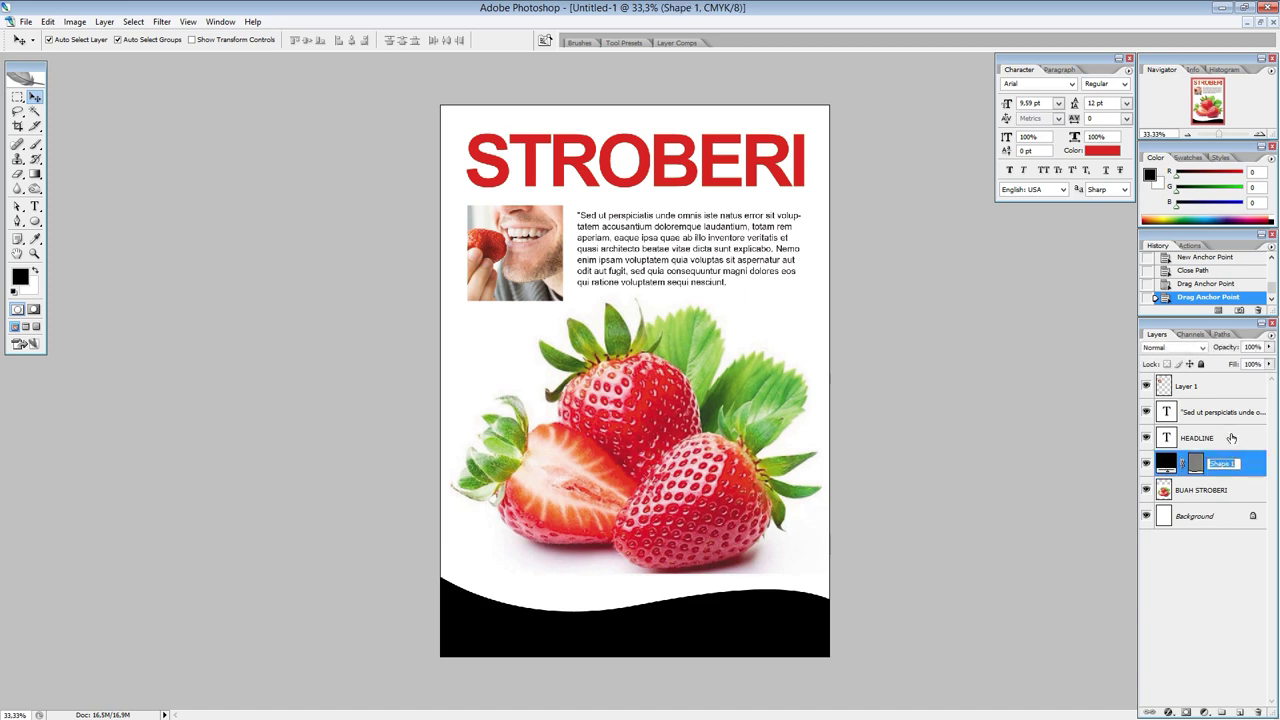
text(swoo)
text(sh)
click(1175, 595)
Step: Fill the swoosh with the headline's red d62124 and nudge the strawberry photo
double_click(1166, 463)
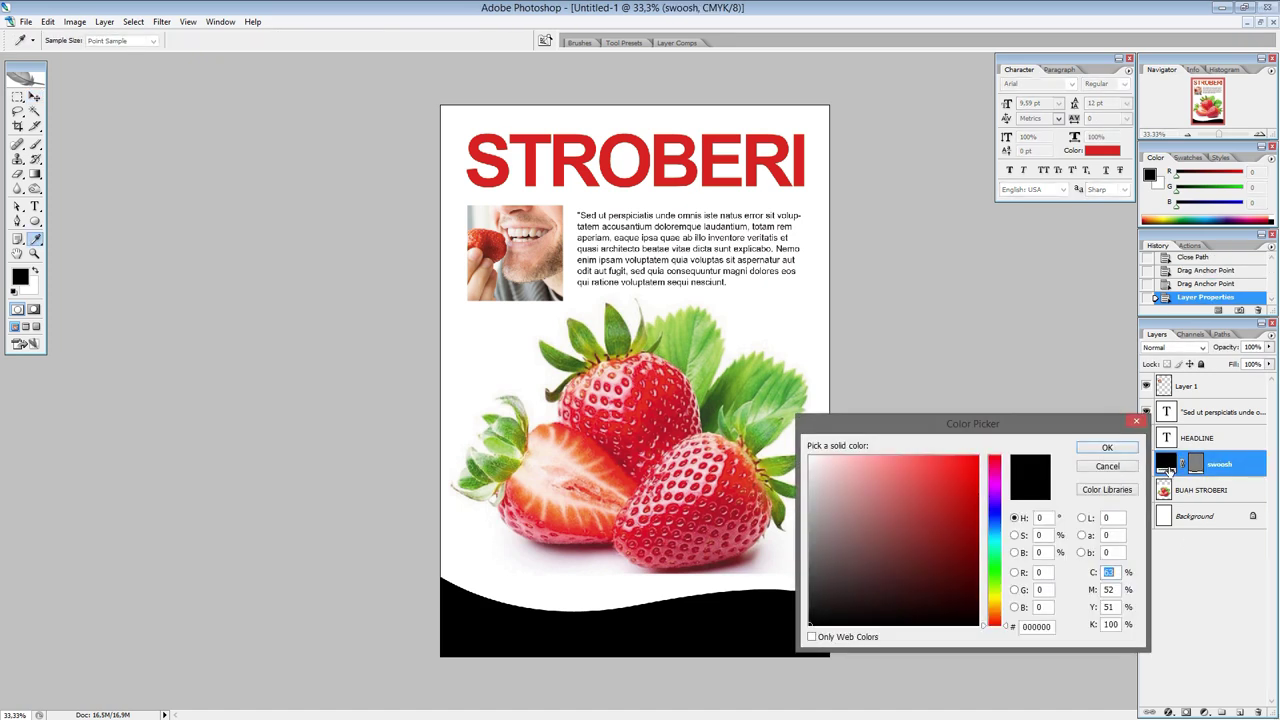
click(713, 176)
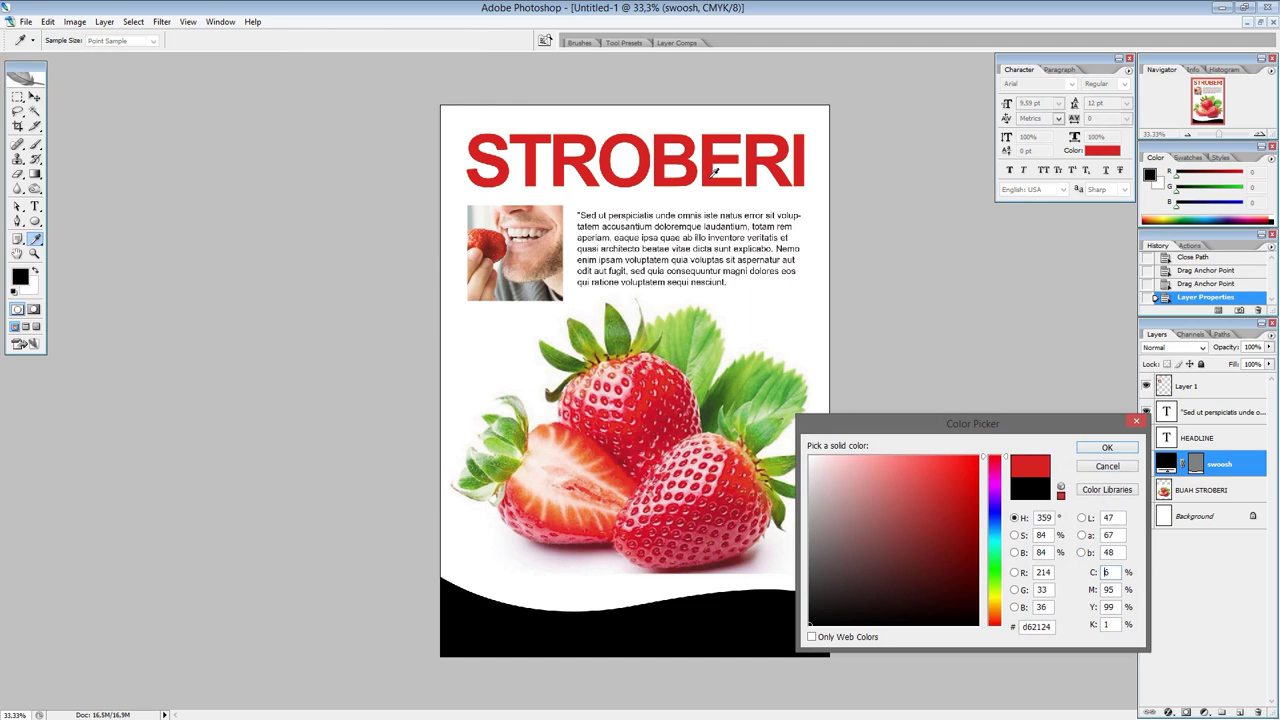
click(1106, 451)
drag(632, 424, 673, 405)
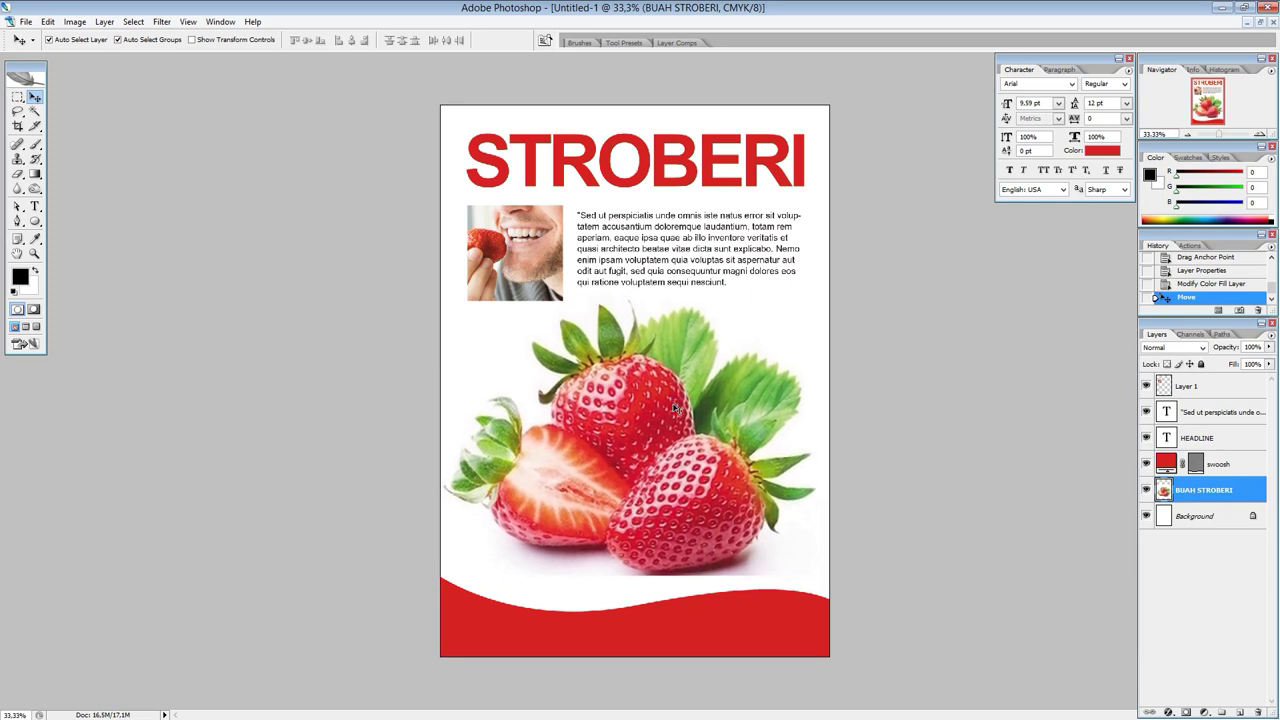
Step: Nudge the BUAH STROBERI layer a few pixels right and down above the swoosh
drag(673, 404, 675, 408)
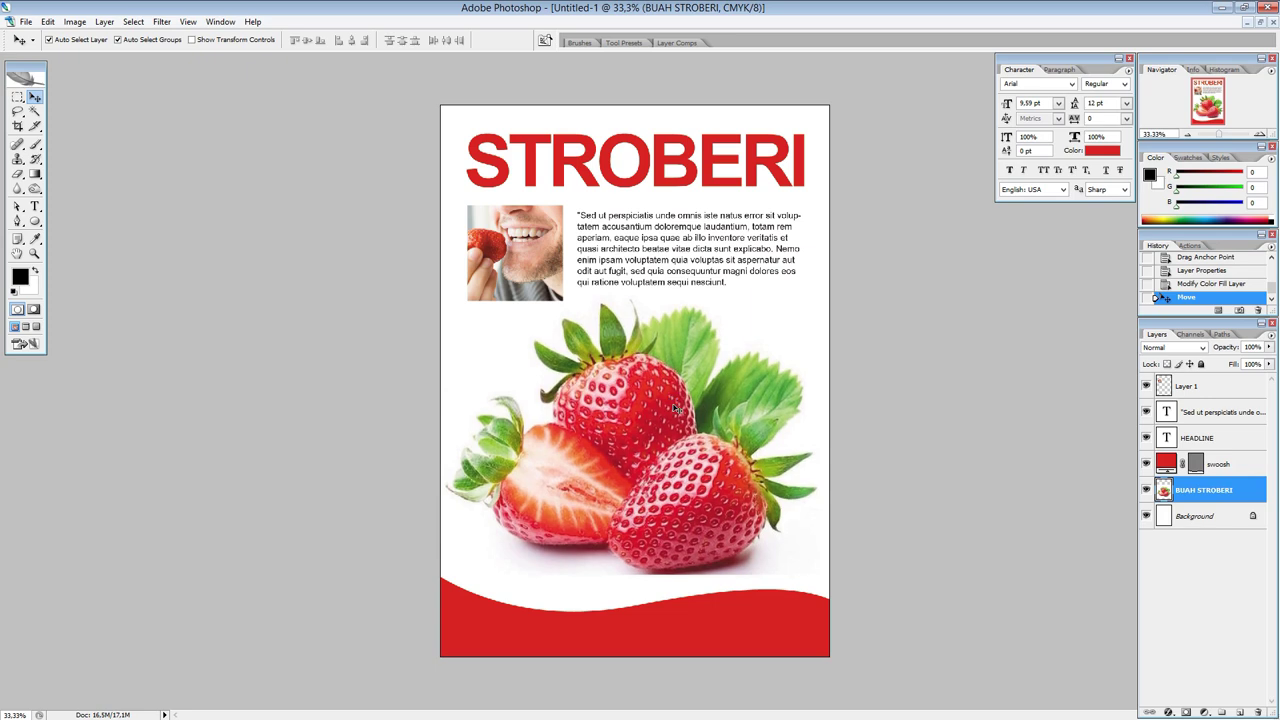